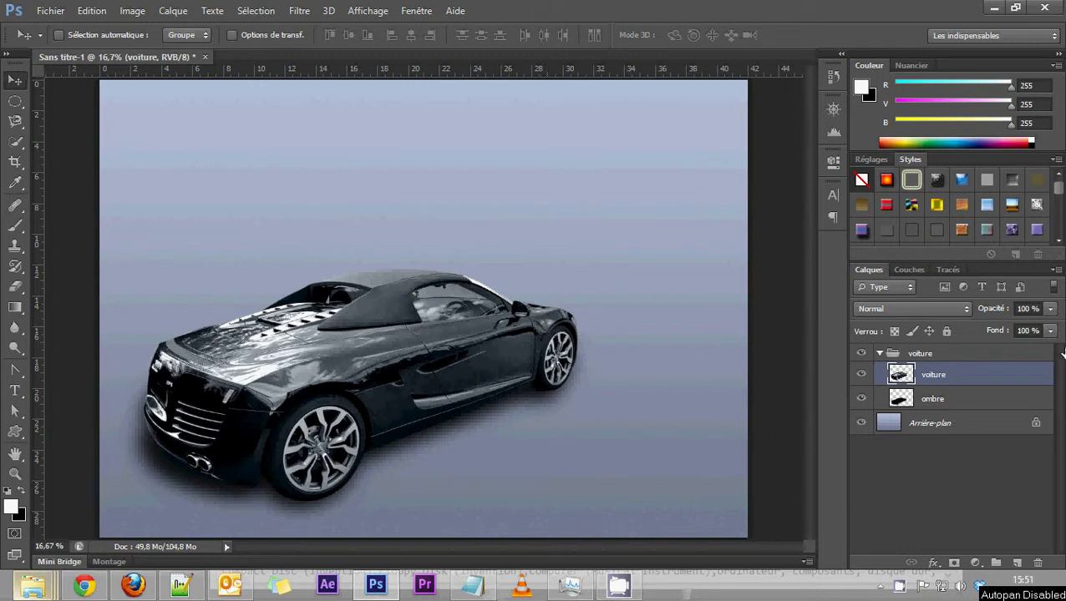
# Collapse the voiture group so only it and the background layer are listed
pyautogui.click(880, 354)
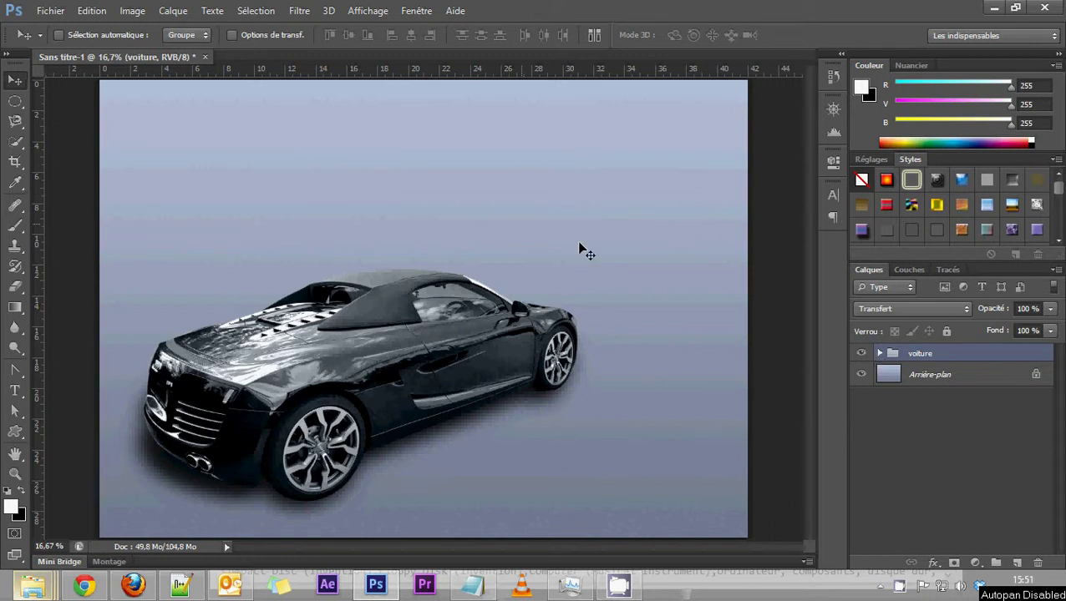
# Add a text layer reading Salon near the top of the poster
pyautogui.click(15, 390)
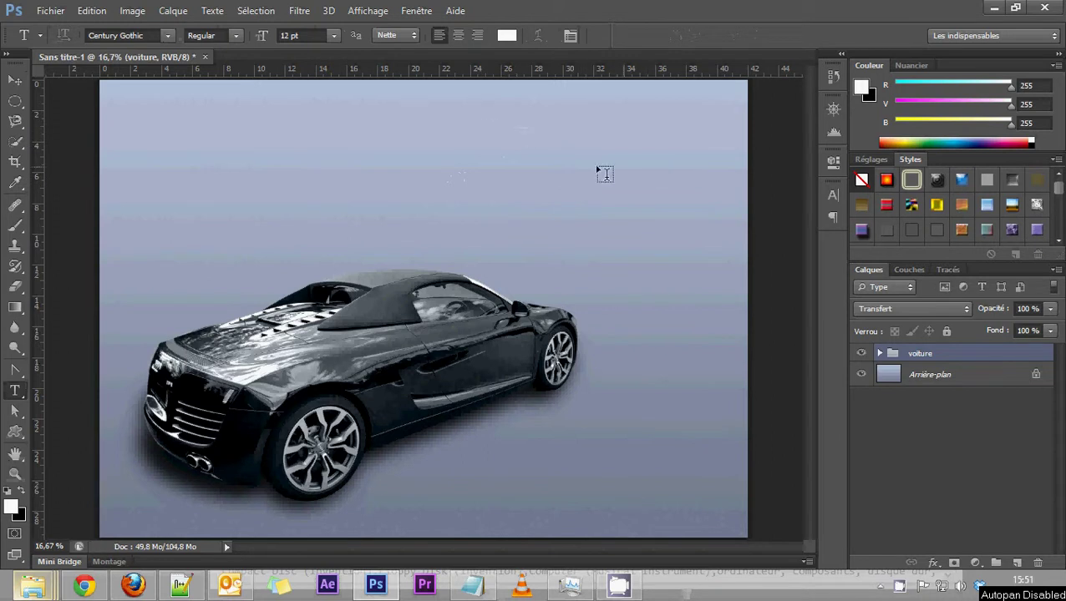
pyautogui.click(498, 145)
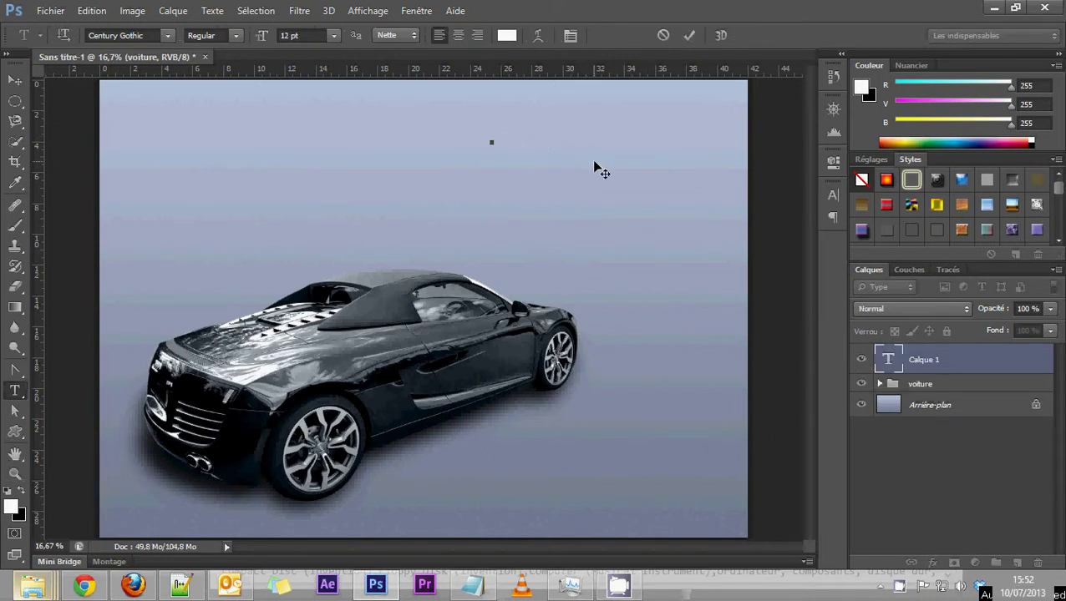
pyautogui.write('Audi')
pyautogui.click(871, 369)
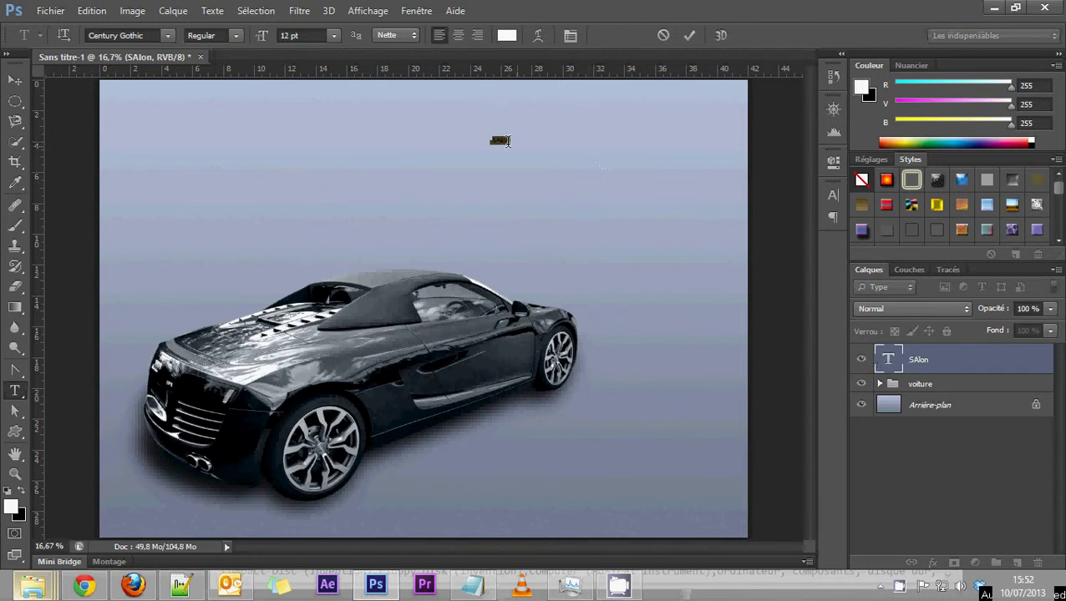
pyautogui.hotkey('ctrl', 'Return')
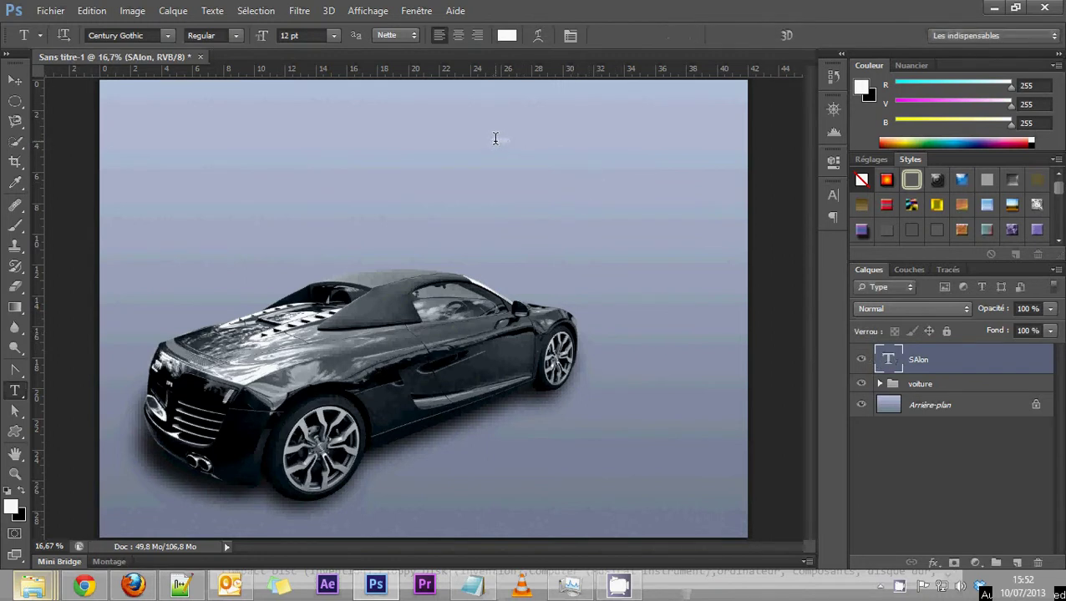
pyautogui.doubleClick(496, 139)
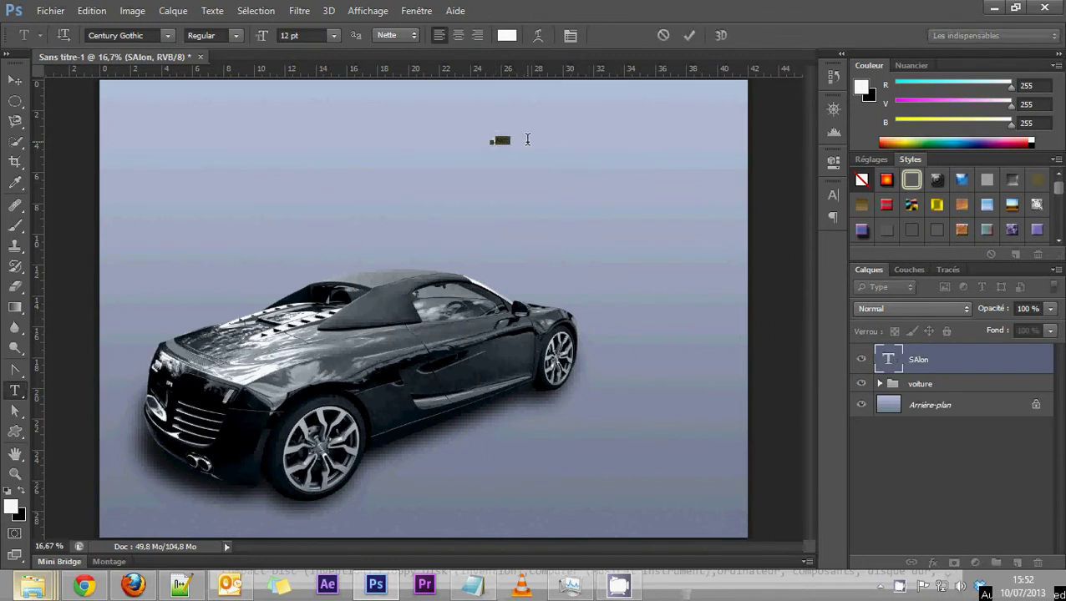
pyautogui.click(16, 80)
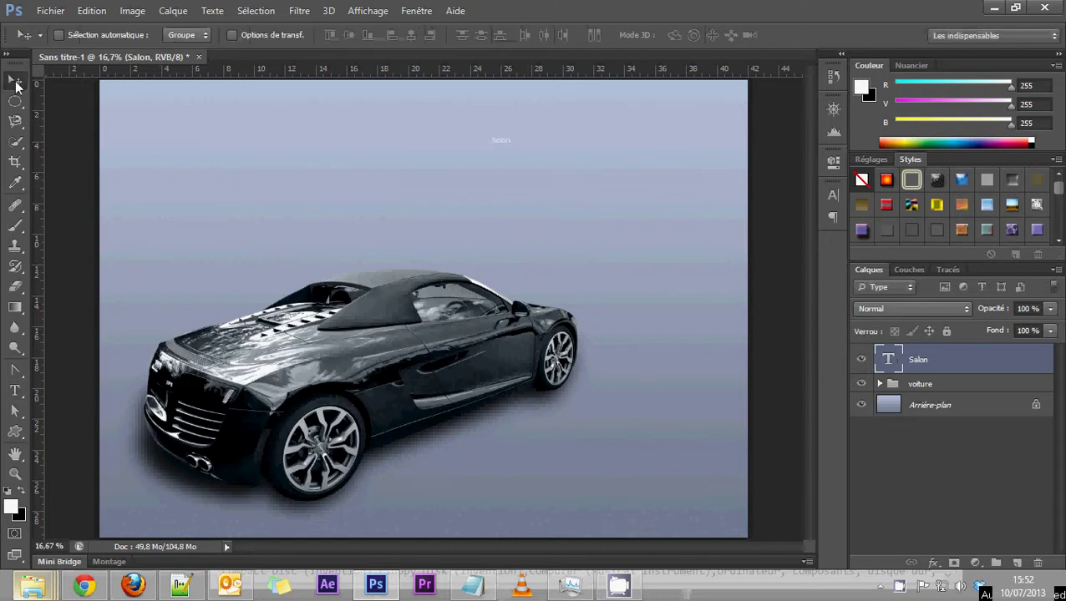
# Set the Salon text to 72 pt in Berlin Sans FB
pyautogui.doubleClick(889, 359)
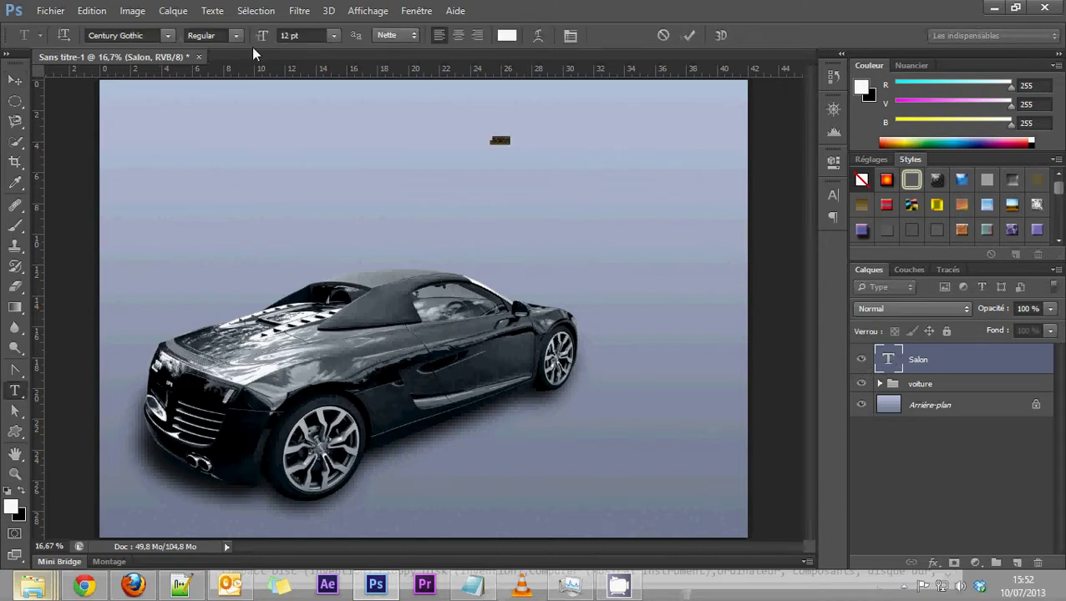
pyautogui.click(333, 35)
pyautogui.click(317, 299)
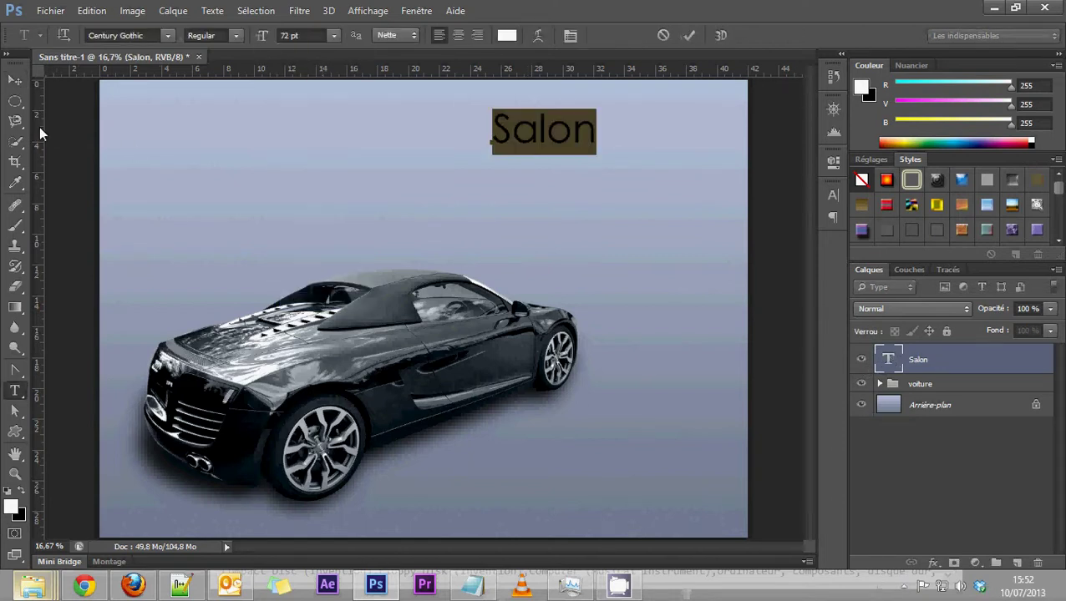
pyautogui.click(10, 83)
pyautogui.doubleClick(885, 361)
pyautogui.click(165, 36)
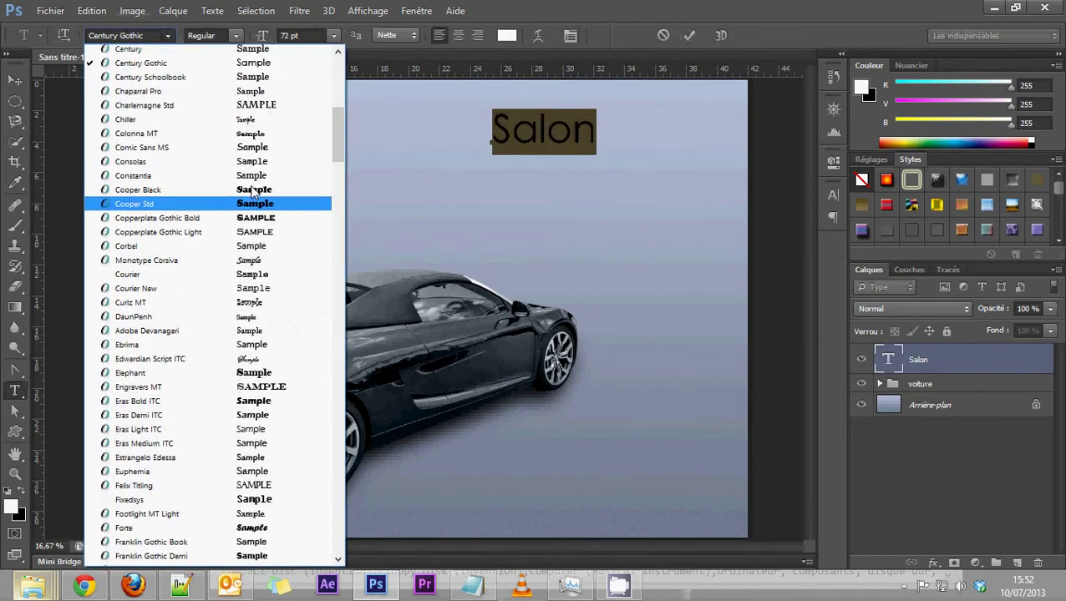
pyautogui.scroll(-2, 251, 192)
pyautogui.scroll(-3, 250, 192)
pyautogui.moveTo(337, 158)
pyautogui.mouseDown()
pyautogui.moveTo(331, 355)
pyautogui.moveTo(348, 73)
pyautogui.mouseUp()
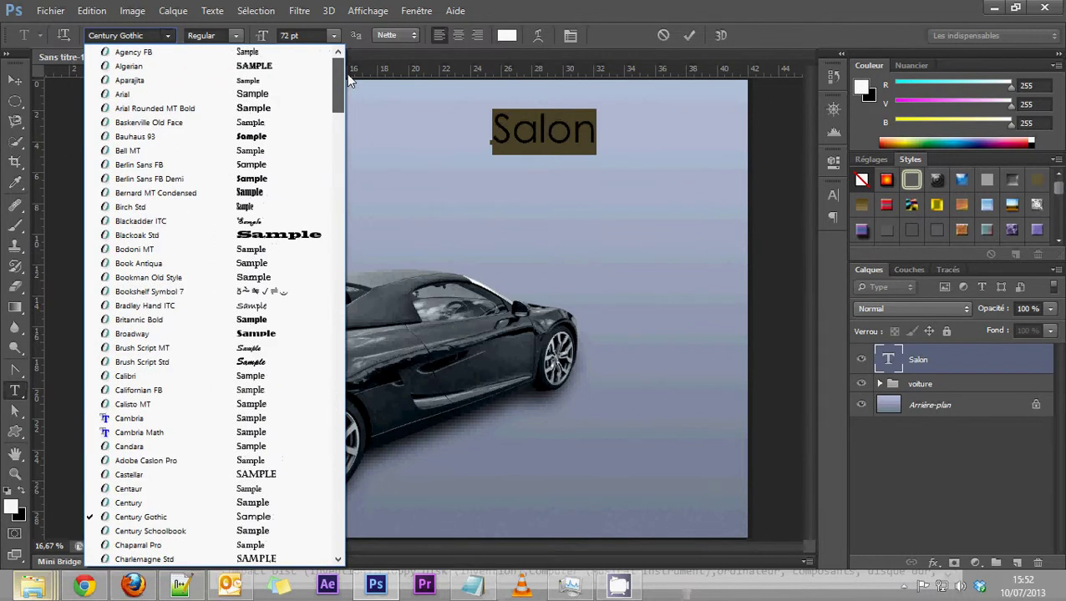
pyautogui.click(240, 164)
# Move Salon to the top-right and scale it to about 155%
pyautogui.click(18, 82)
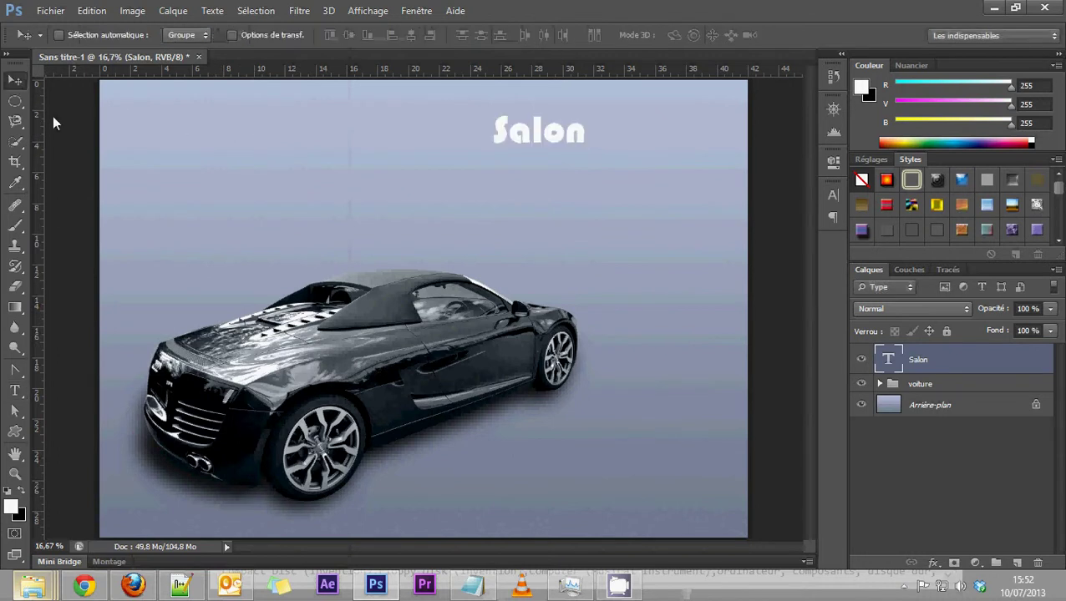
pyautogui.moveTo(564, 146); pyautogui.dragTo(660, 147)
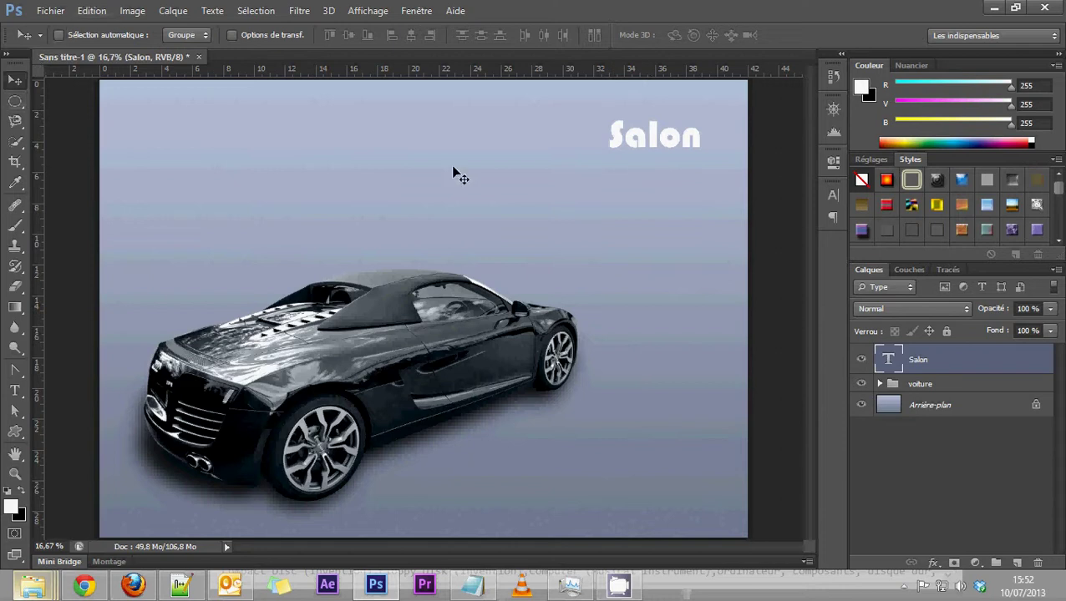
pyautogui.hotkey('ctrl', 't')
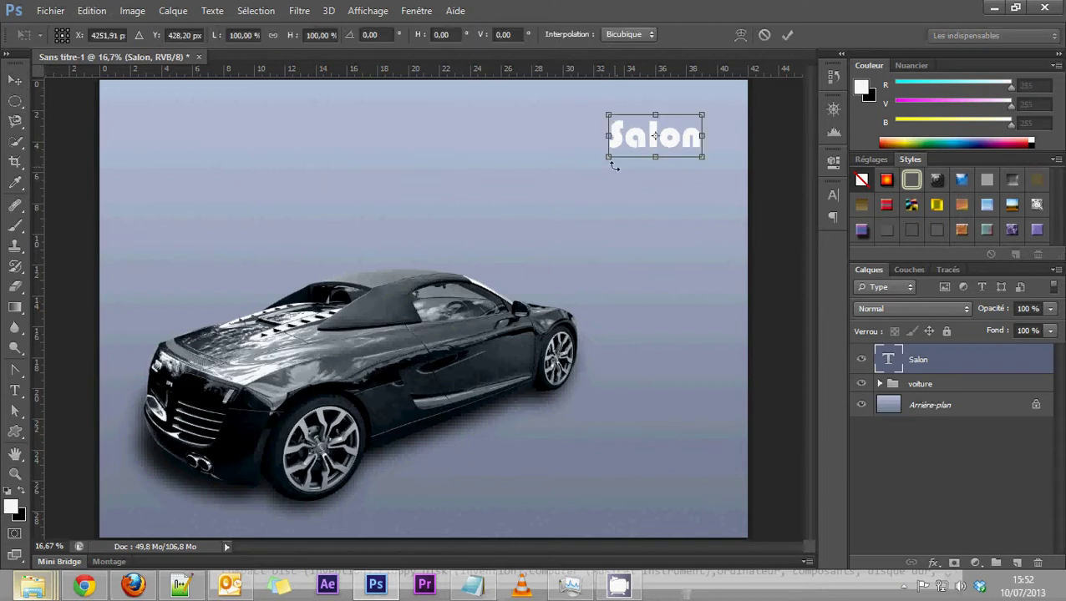
pyautogui.moveTo(612, 165); pyautogui.dragTo(546, 194)
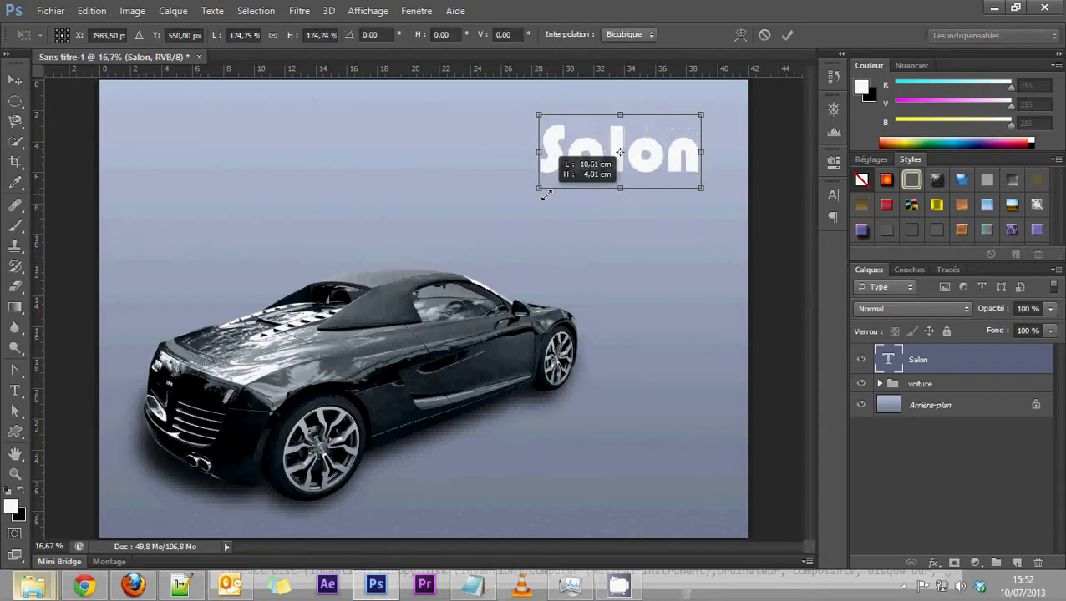
pyautogui.moveTo(656, 160); pyautogui.dragTo(689, 140)
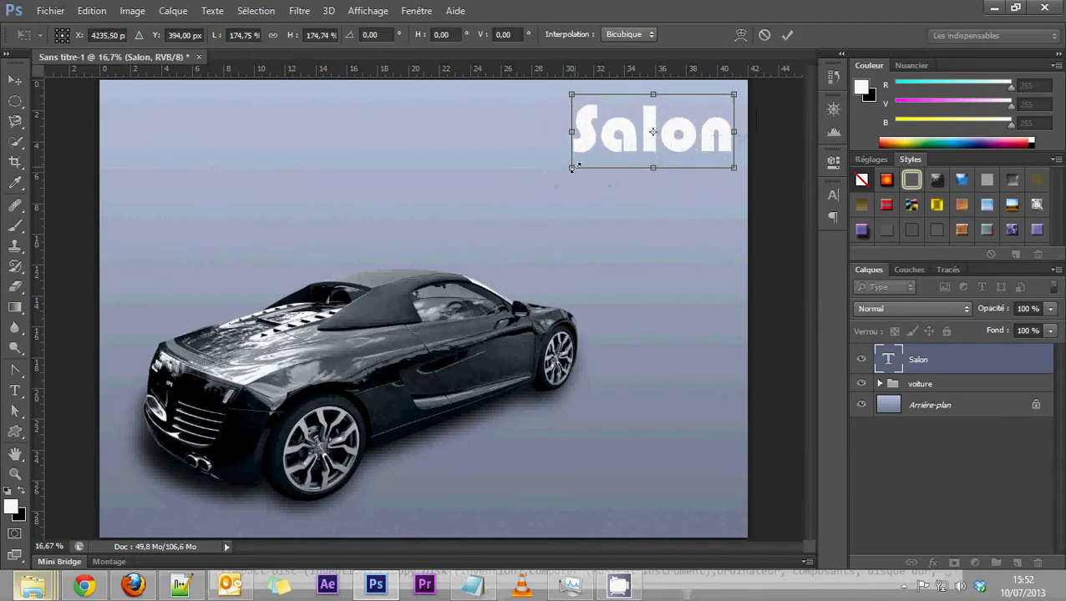
pyautogui.moveTo(572, 167); pyautogui.dragTo(589, 159)
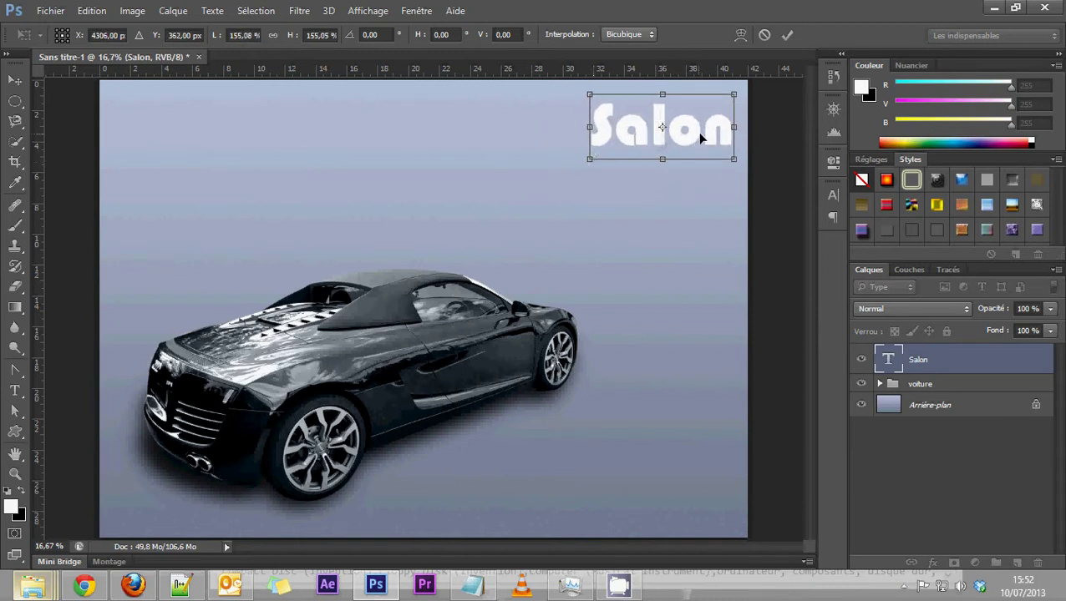
pyautogui.moveTo(700, 138); pyautogui.dragTo(690, 147)
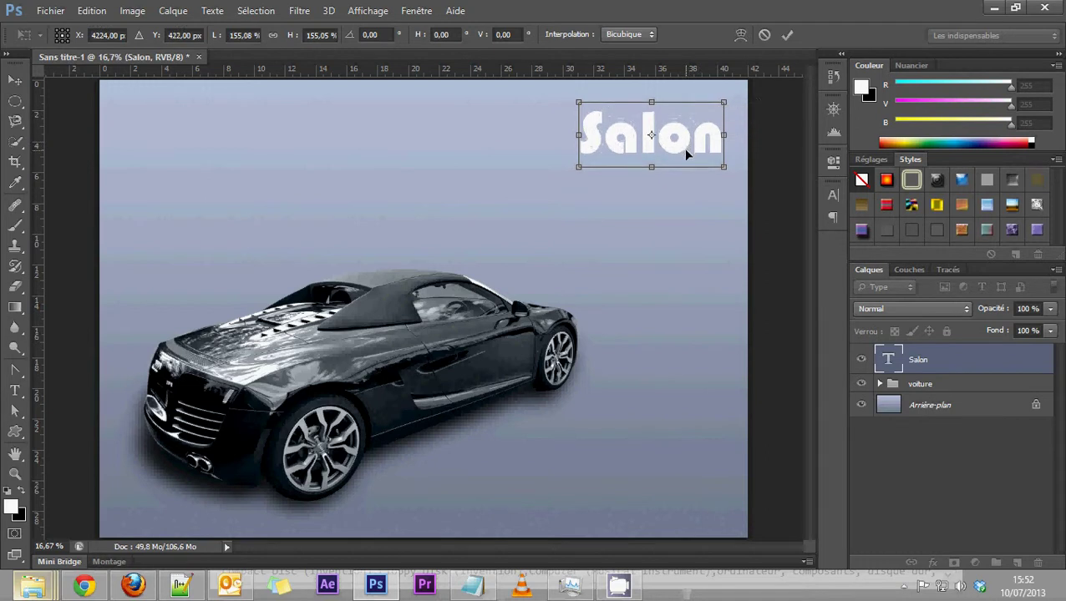
pyautogui.press('Return')
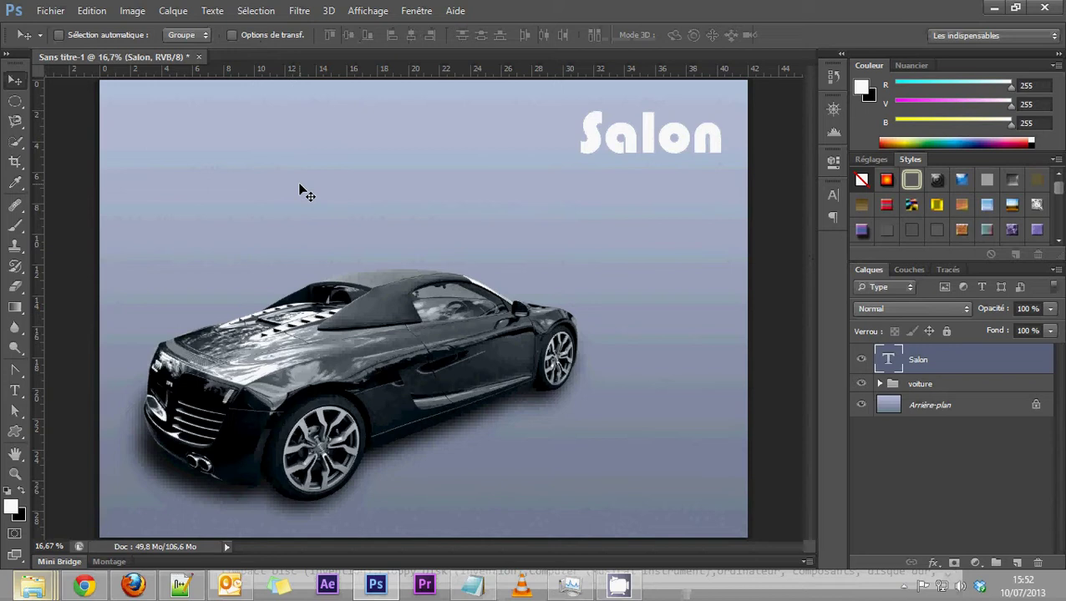
# Nudge the Salon title slightly down
pyautogui.hotkey('ctrl', 't')
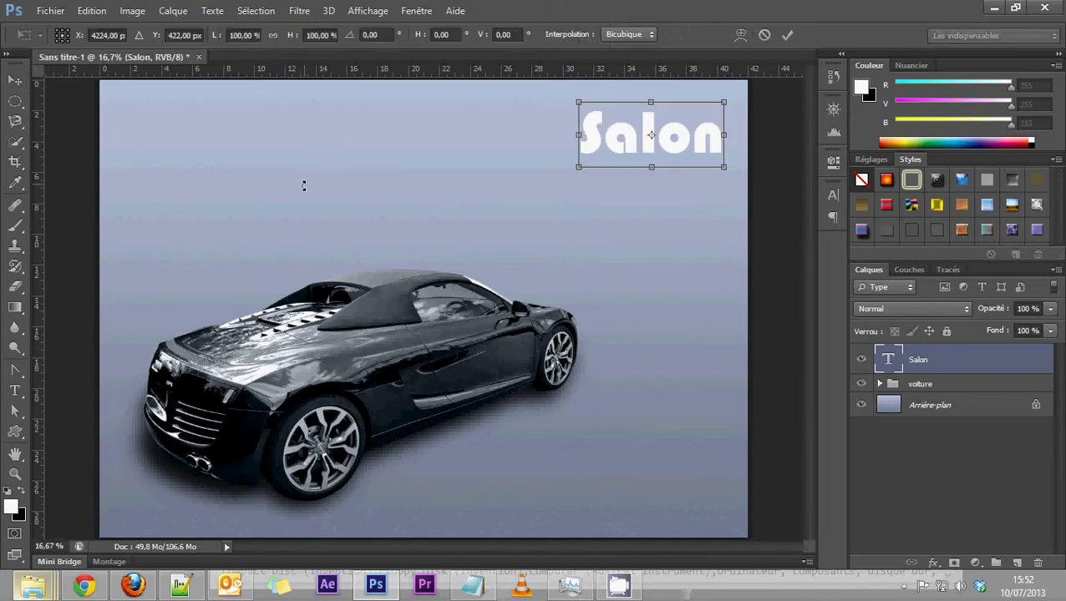
pyautogui.click(766, 36)
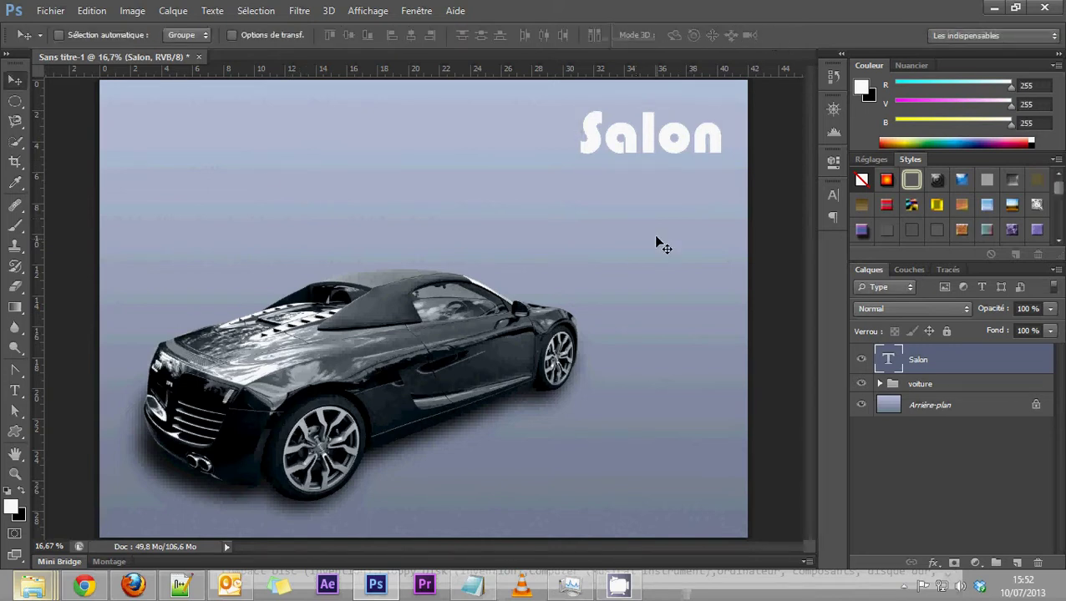
pyautogui.moveTo(667, 142); pyautogui.dragTo(667, 146)
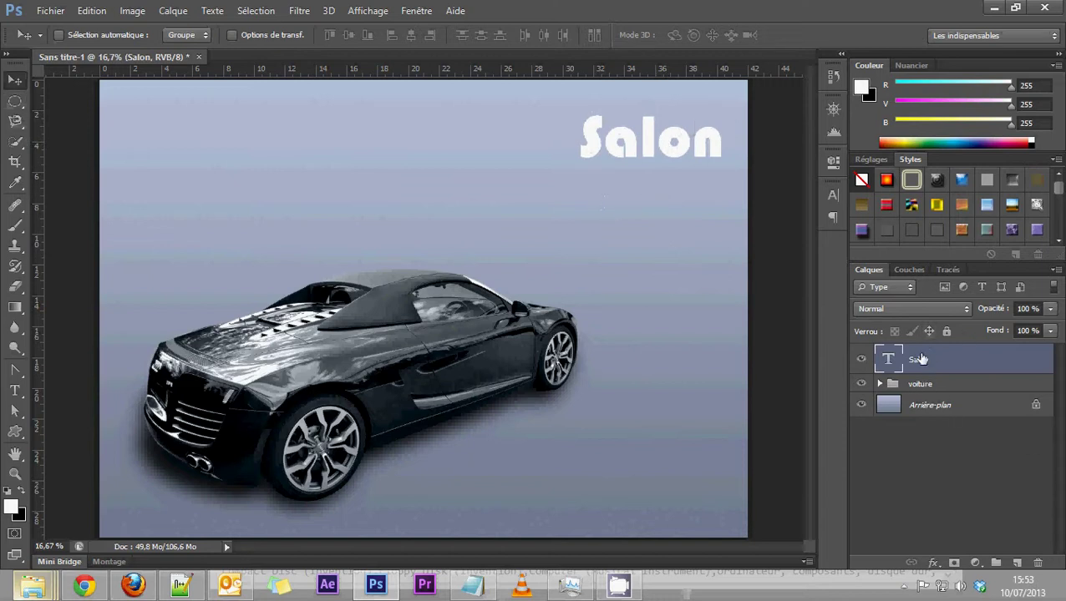
# Add empty layer Calque 1 below Salon and marquee-select a rectangle around the title
pyautogui.click(1015, 566)
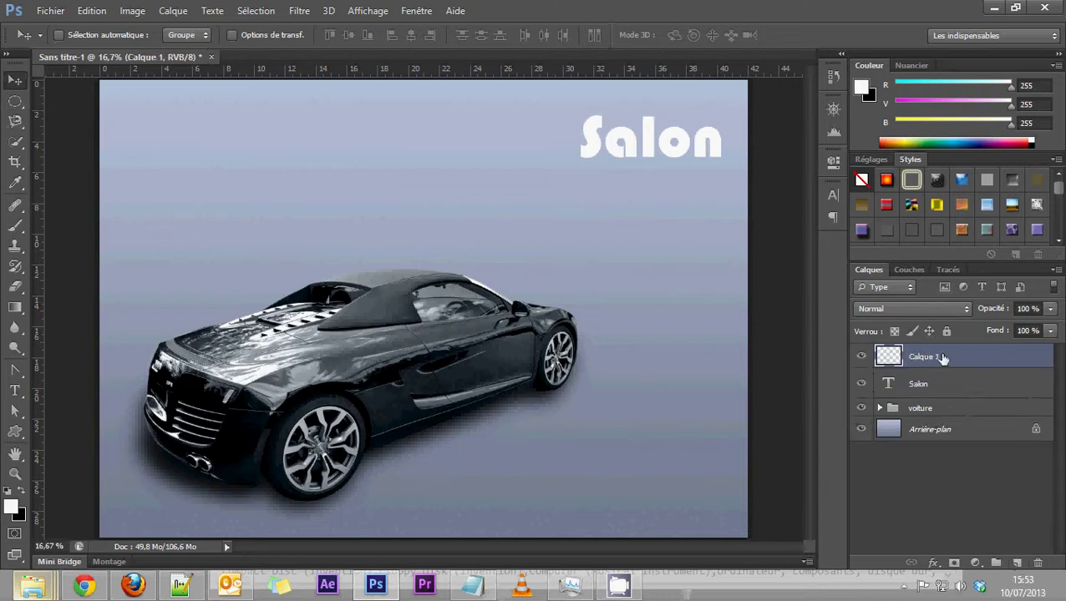
pyautogui.moveTo(942, 357)
pyautogui.mouseDown()
pyautogui.moveTo(944, 393)
pyautogui.moveTo(941, 384)
pyautogui.mouseUp()
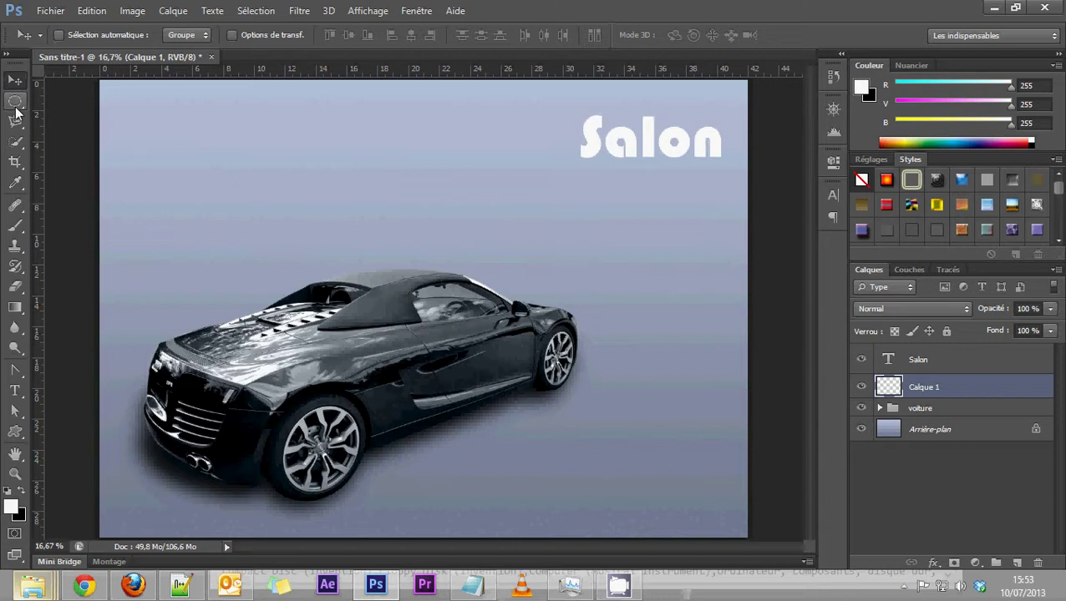
pyautogui.moveTo(16, 103); pyautogui.dragTo(53, 113)
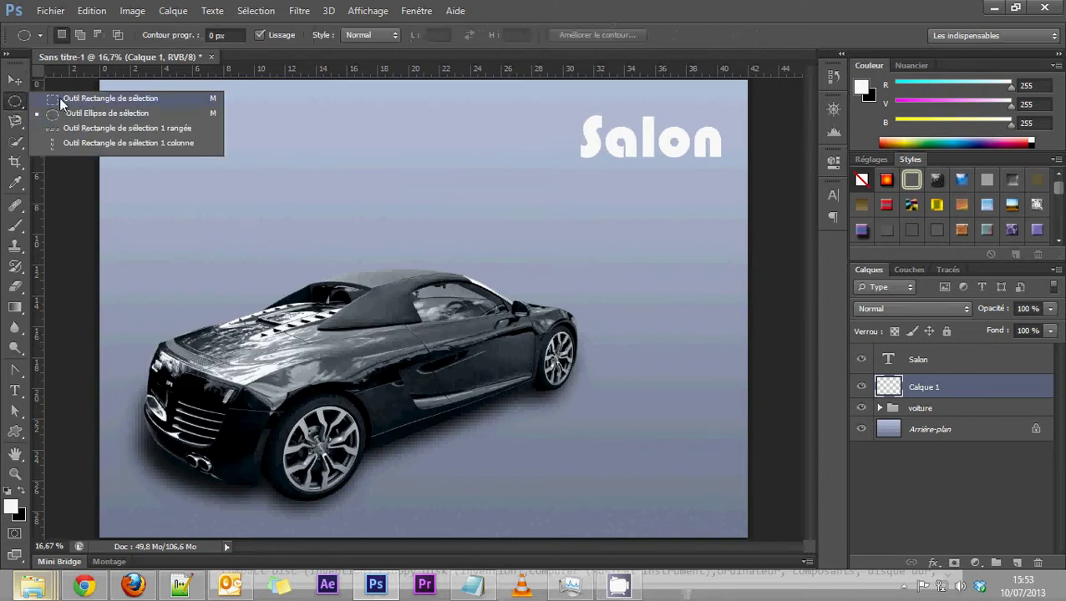
pyautogui.click(61, 101)
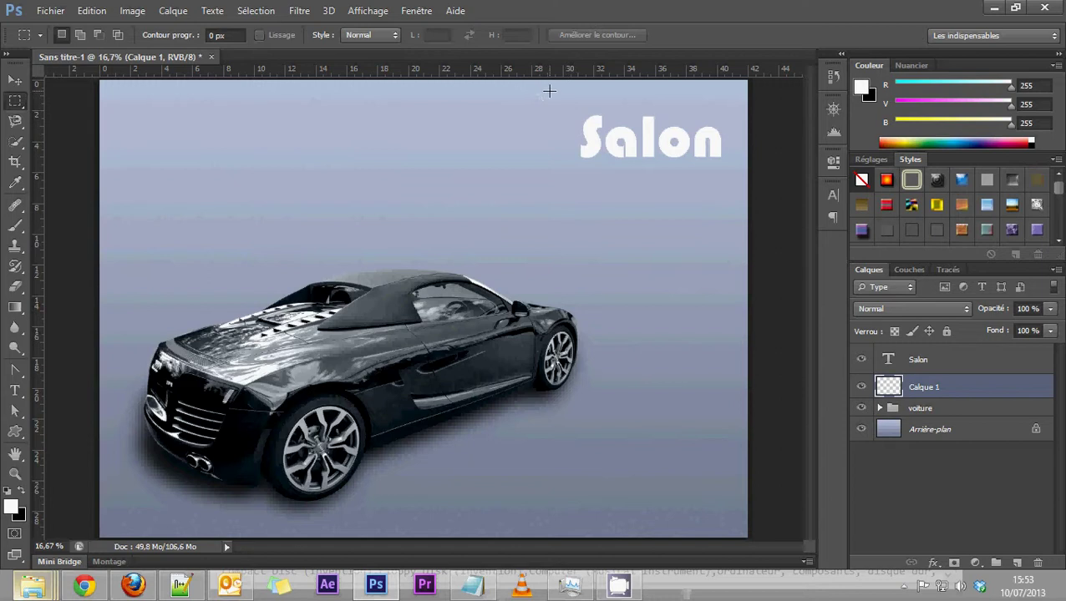
pyautogui.moveTo(548, 90)
pyautogui.mouseDown()
pyautogui.moveTo(755, 209)
pyautogui.moveTo(766, 193)
pyautogui.moveTo(792, 195)
pyautogui.mouseUp()
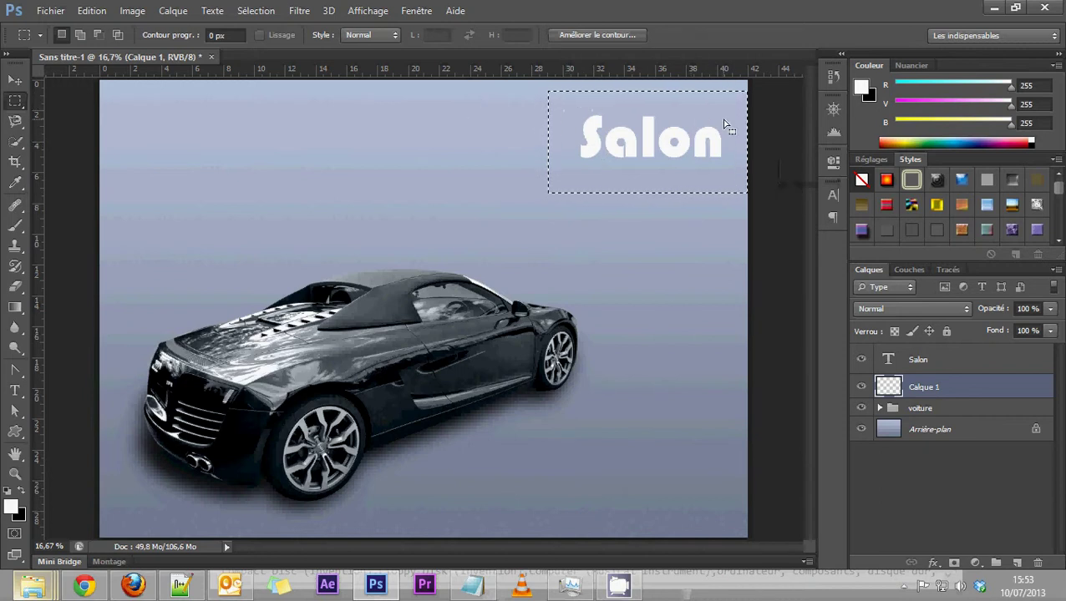
pyautogui.moveTo(724, 121); pyautogui.dragTo(725, 126)
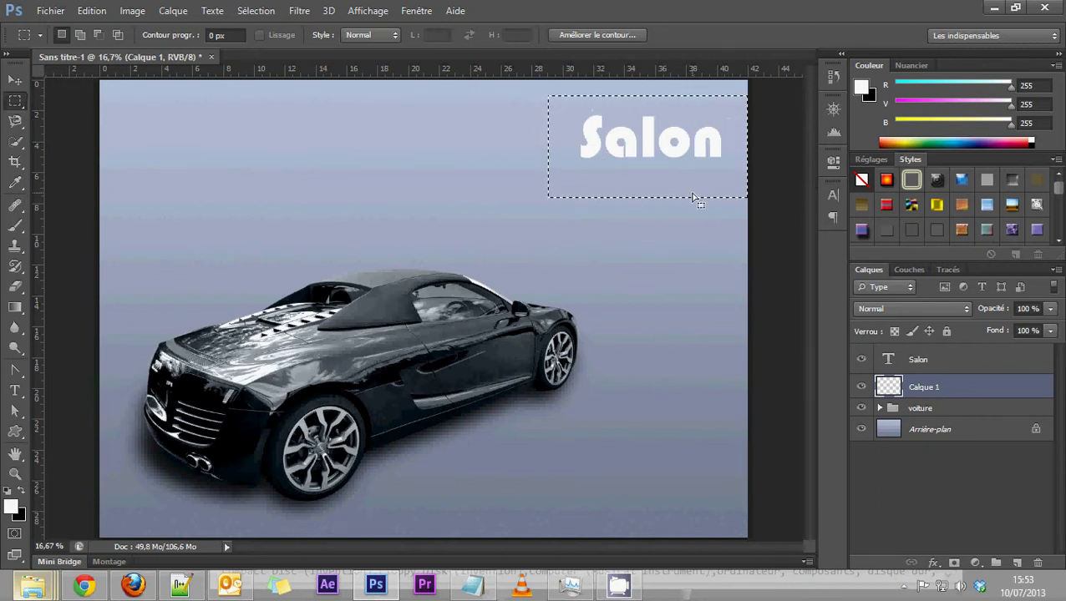
# Set the background colour to burnt orange d56630 in the Color Picker
pyautogui.click(22, 513)
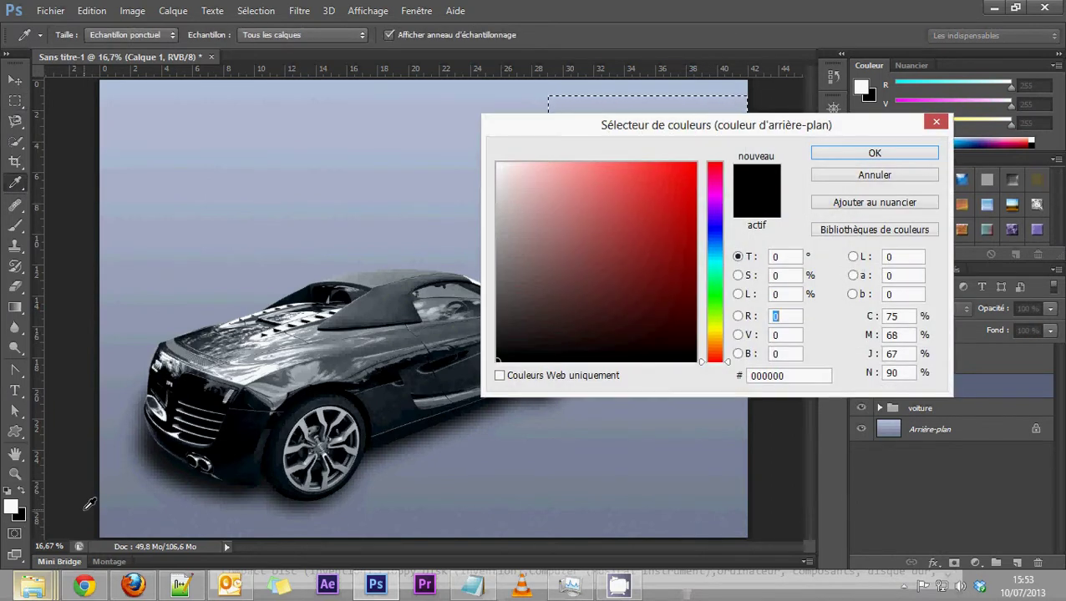
pyautogui.click(569, 455)
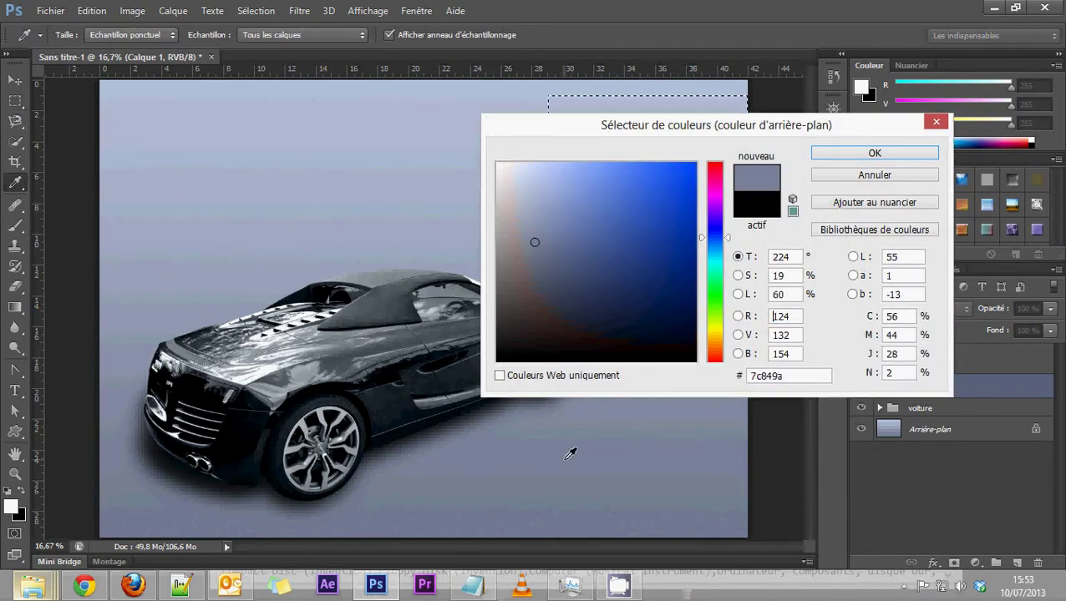
pyautogui.click(302, 152)
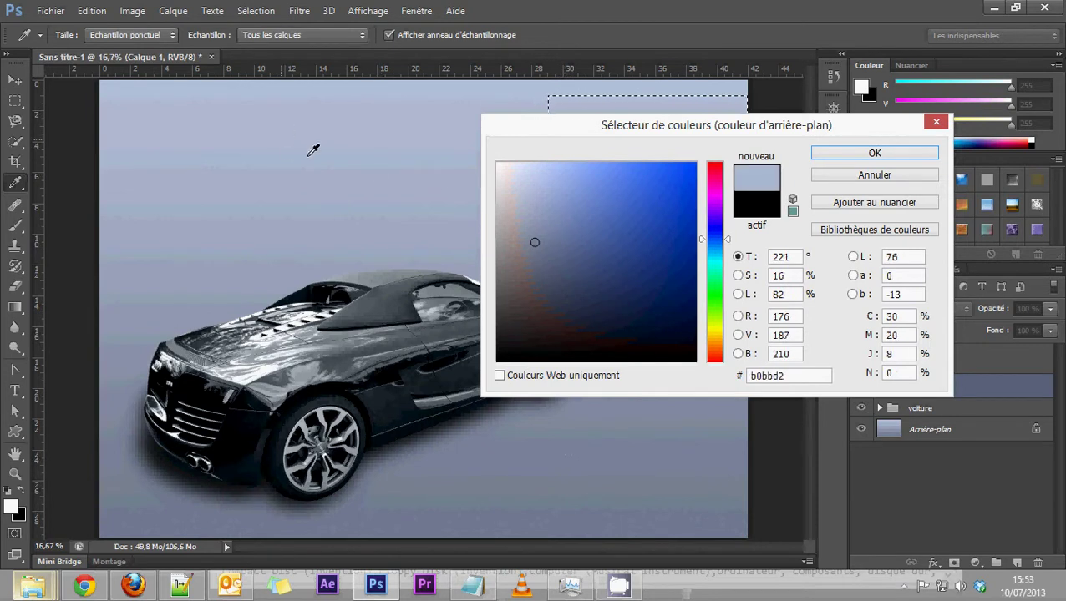
pyautogui.click(413, 178)
pyautogui.click(469, 182)
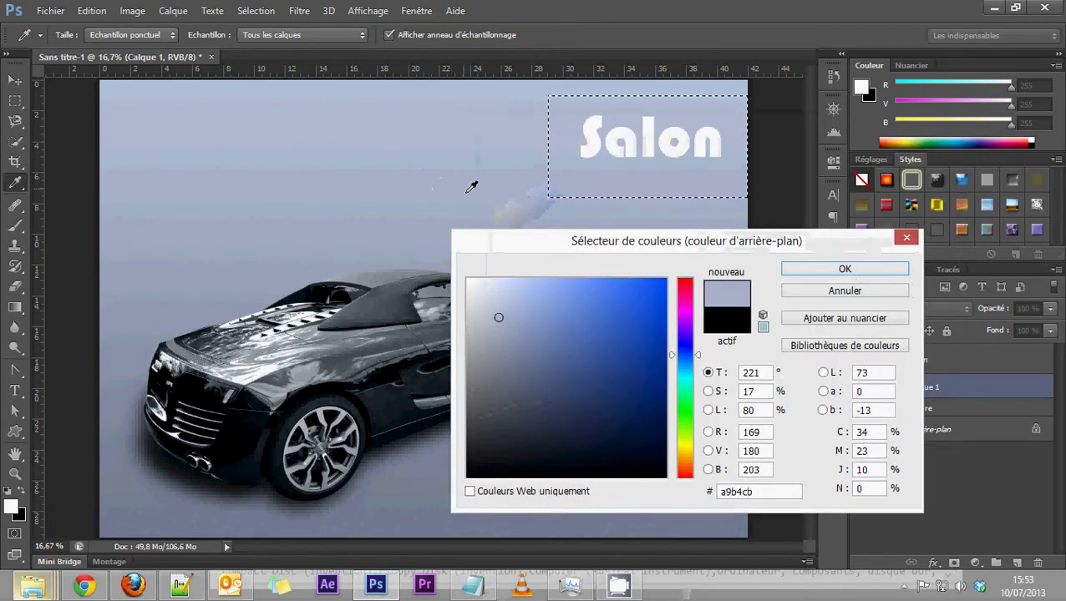
pyautogui.moveTo(639, 240); pyautogui.dragTo(498, 238)
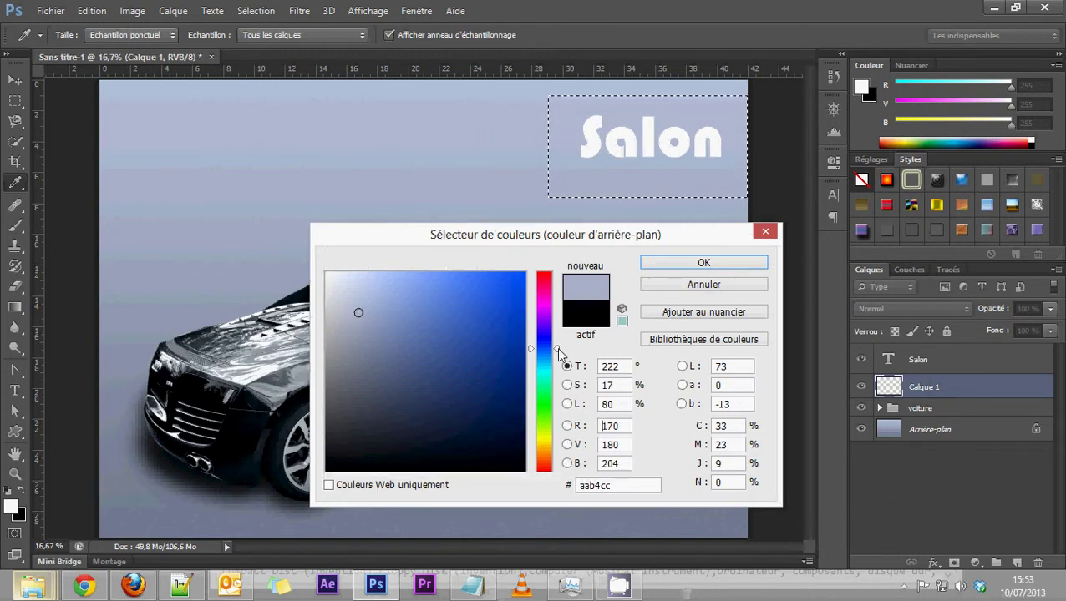
pyautogui.moveTo(558, 351); pyautogui.dragTo(561, 458)
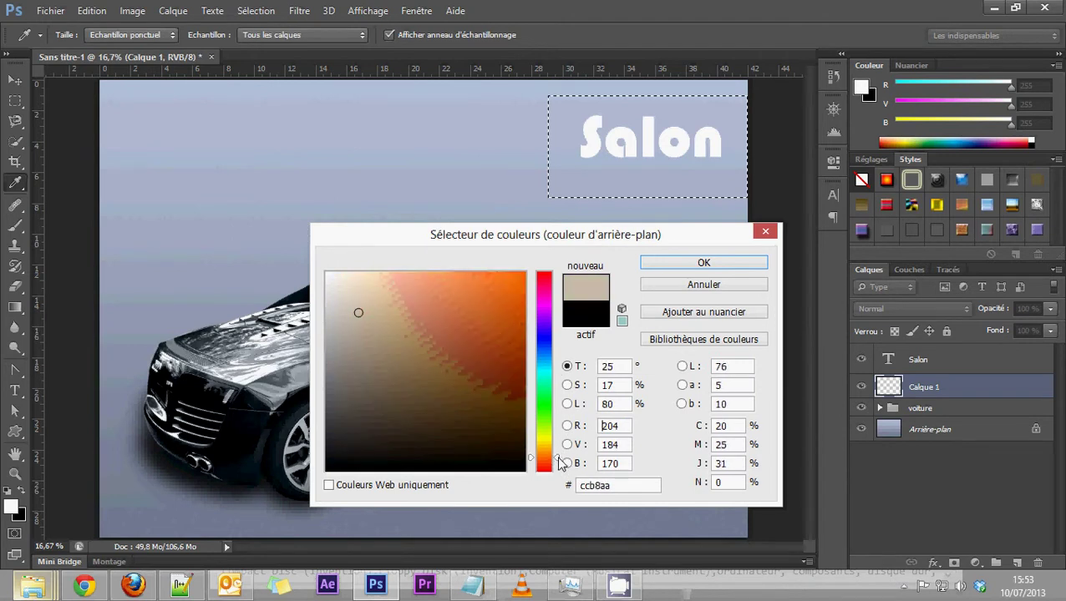
pyautogui.moveTo(361, 312)
pyautogui.mouseDown()
pyautogui.moveTo(490, 304)
pyautogui.moveTo(481, 305)
pyautogui.mouseUp()
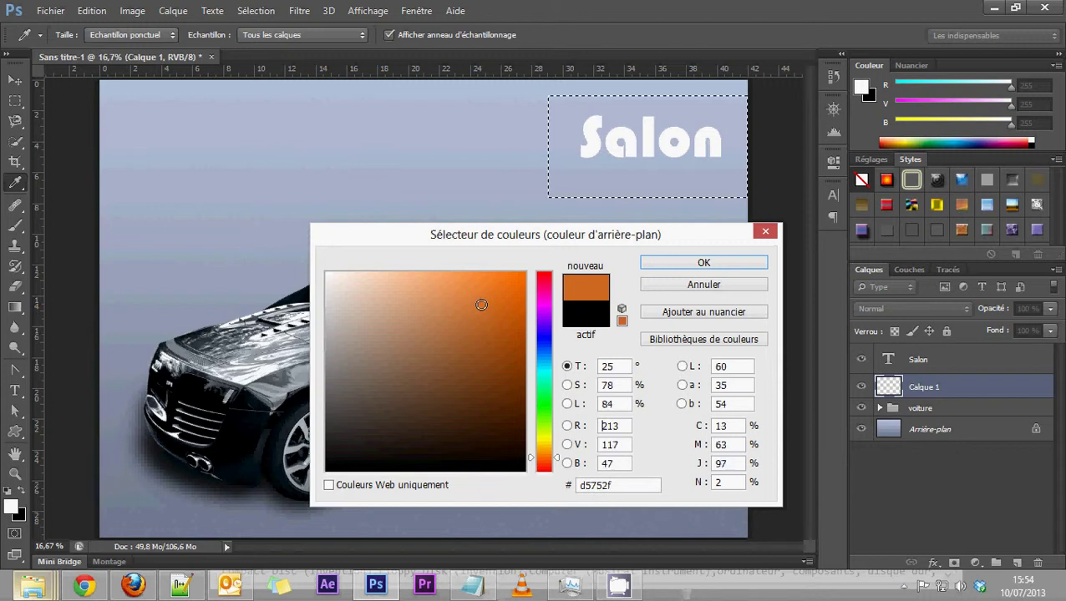
pyautogui.moveTo(558, 456); pyautogui.dragTo(561, 467)
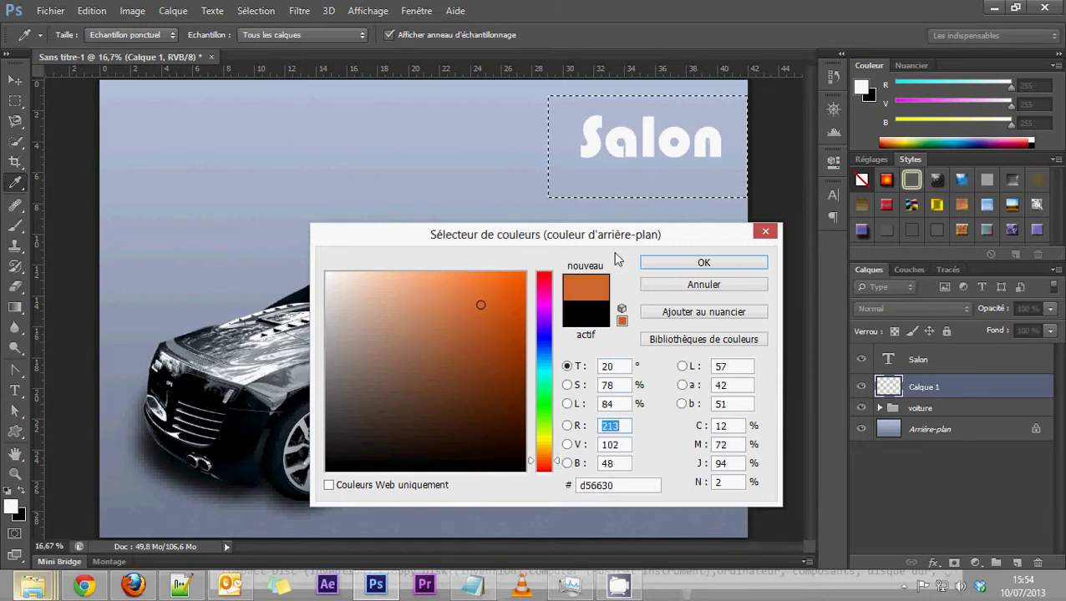
pyautogui.click(691, 265)
pyautogui.press('m')
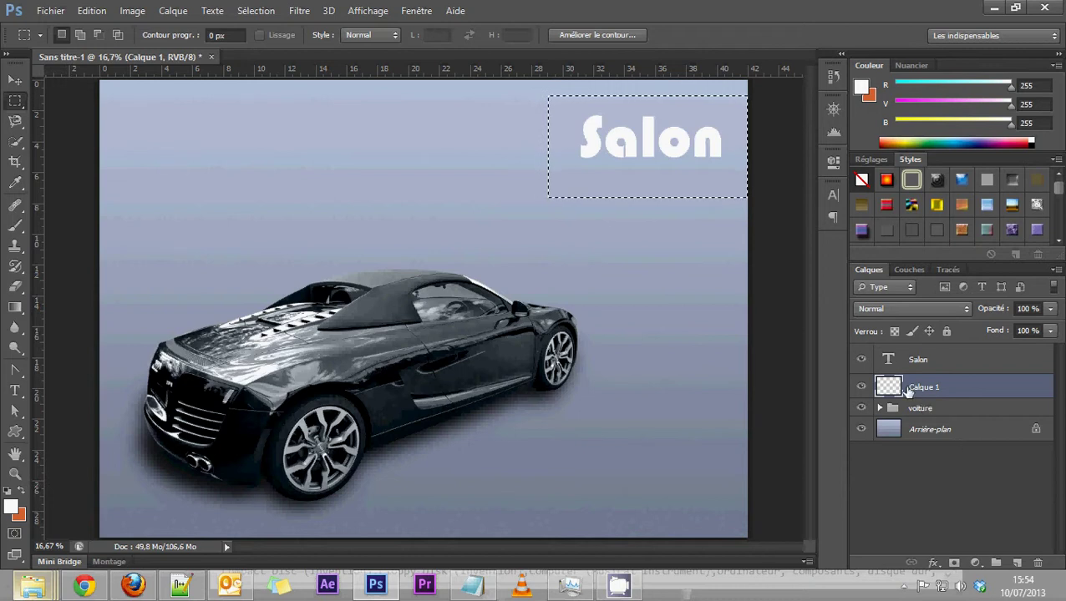
# Fill the box orange, rename Calque 1 to 'bloc orange', and group it with Salon
pyautogui.hotkey('ctrl', 'BackSpace')
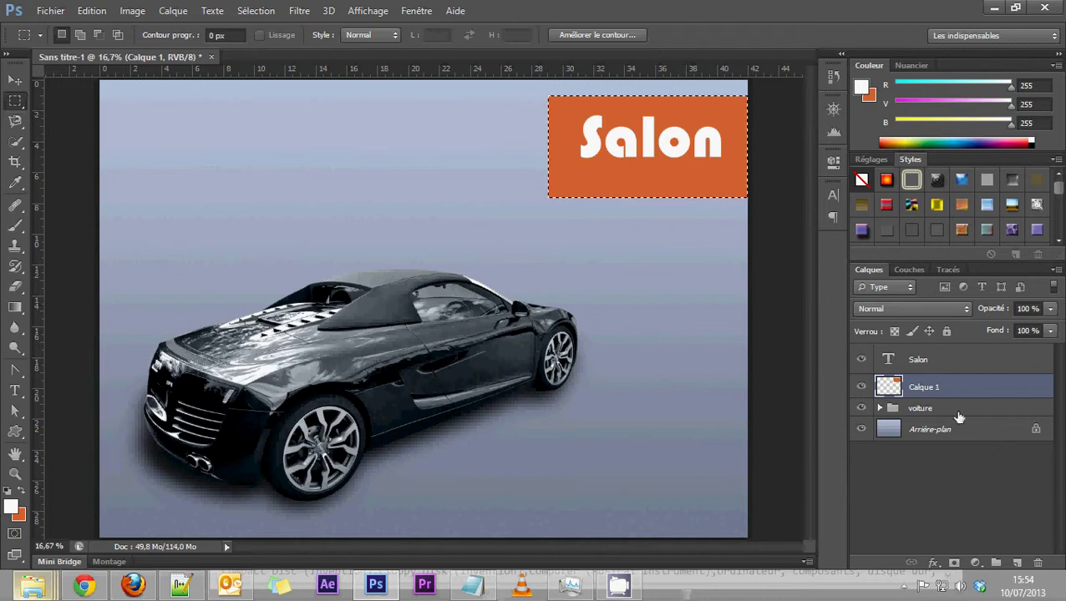
pyautogui.hotkey('ctrl', 'd')
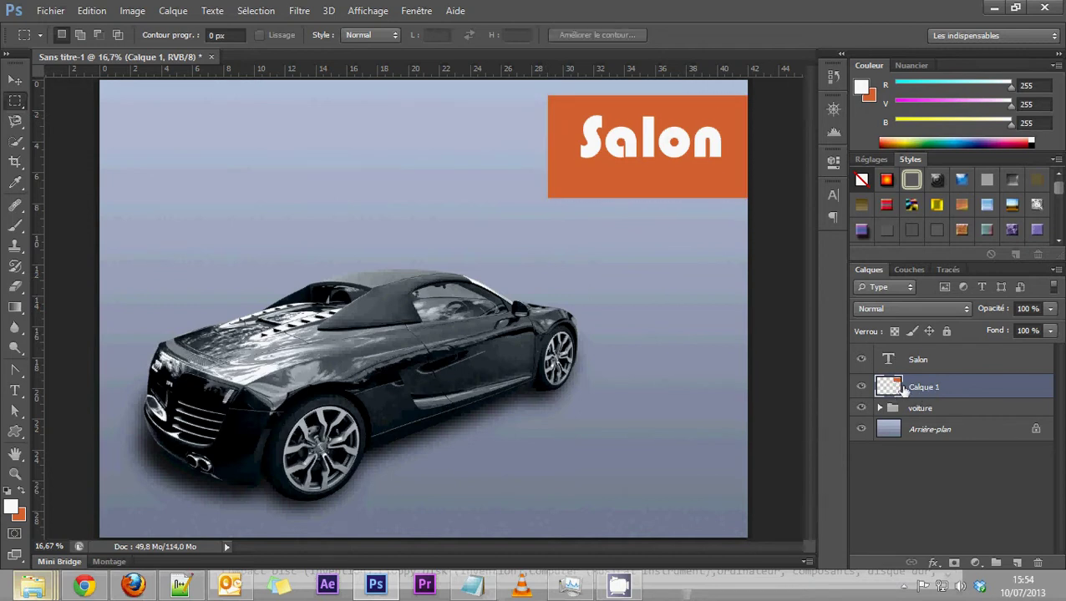
pyautogui.doubleClick(920, 388)
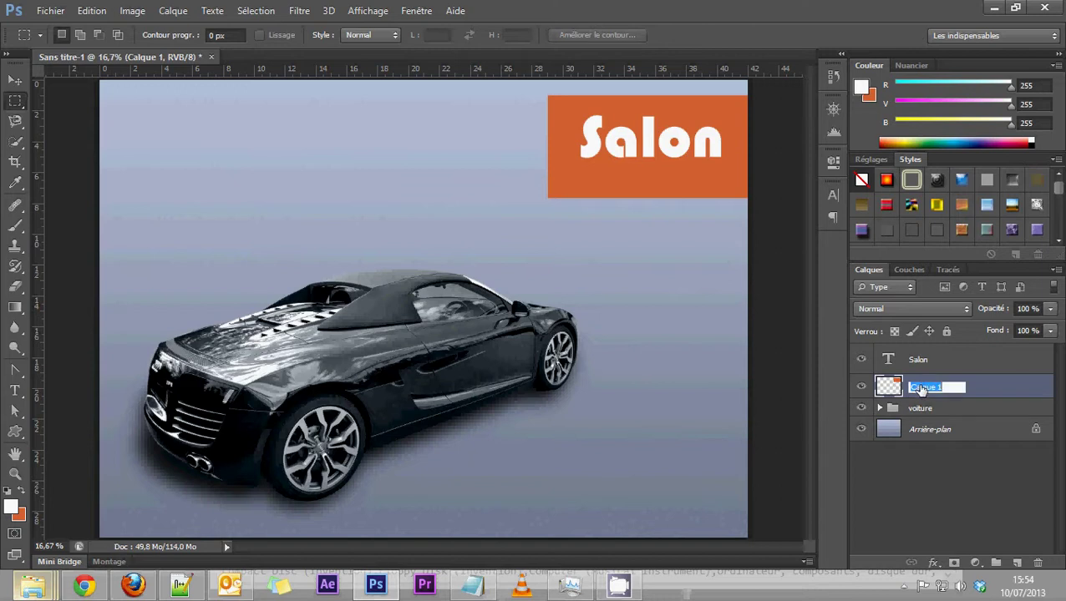
pyautogui.write('bloc oran')
pyautogui.write('ge')
pyautogui.press('Return')
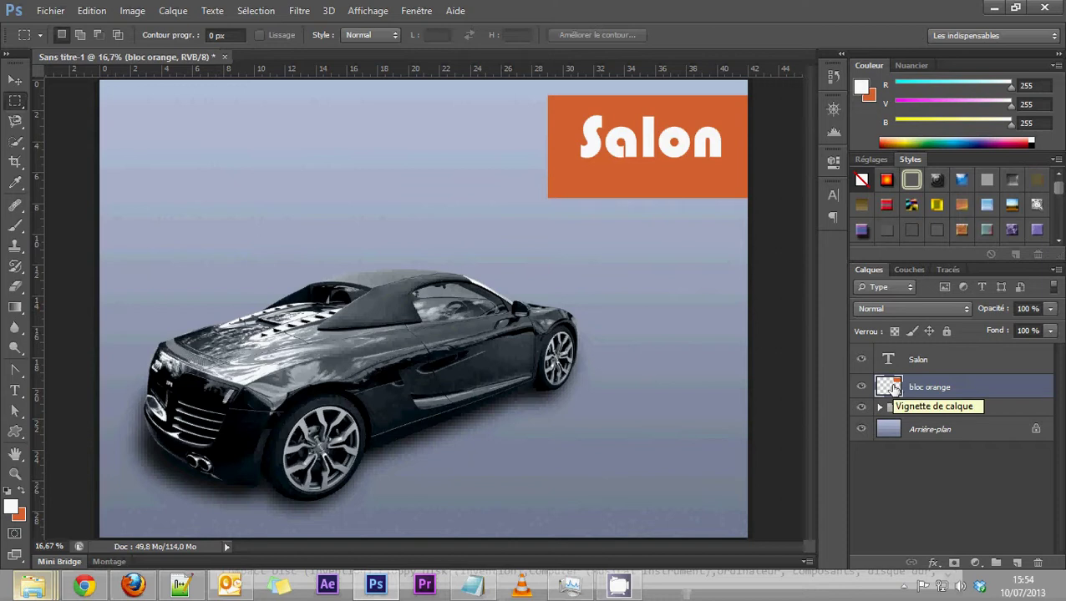
pyautogui.keyDown('shift'); pyautogui.click(913, 361); pyautogui.keyUp('shift')
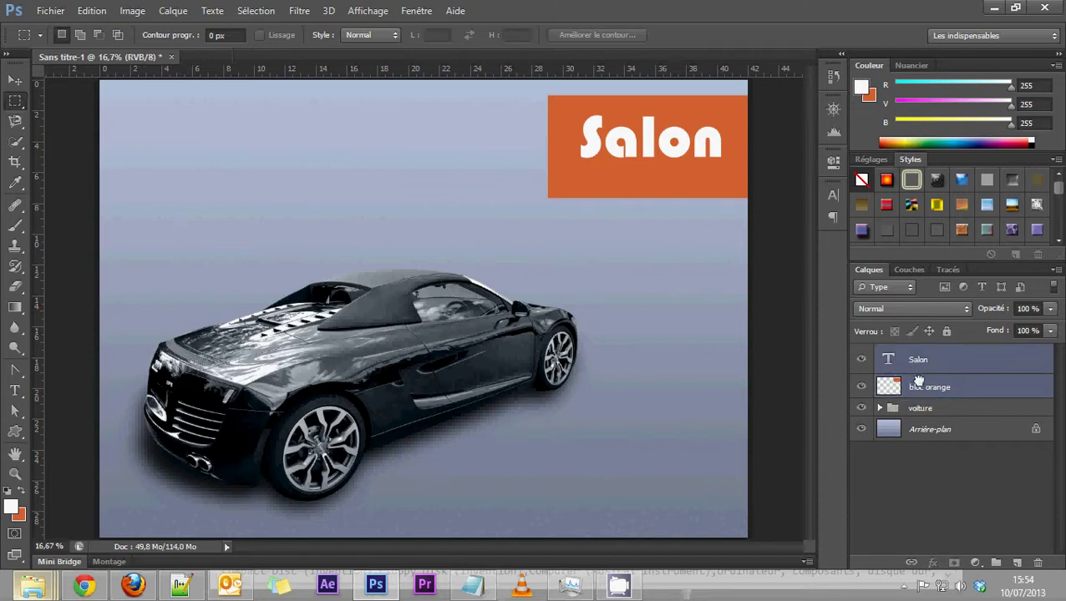
pyautogui.moveTo(917, 381); pyautogui.dragTo(996, 563)
# Rename Groupe 1 to 'bloc salon', expand it, and select the bloc orange layer
pyautogui.doubleClick(928, 354)
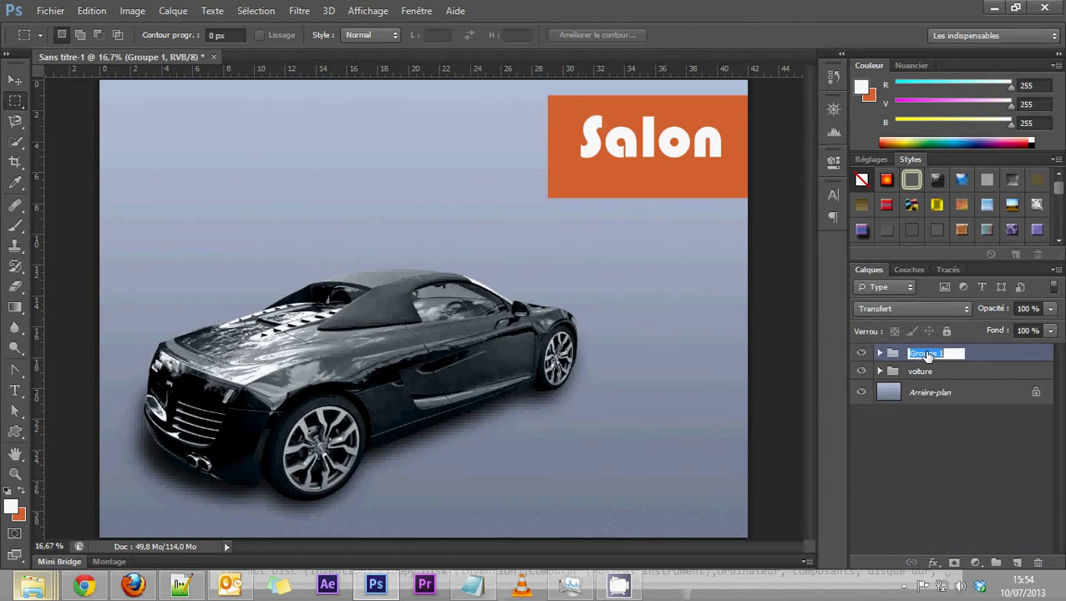
pyautogui.write('bloc sal')
pyautogui.write('ons')
pyautogui.press('Return')
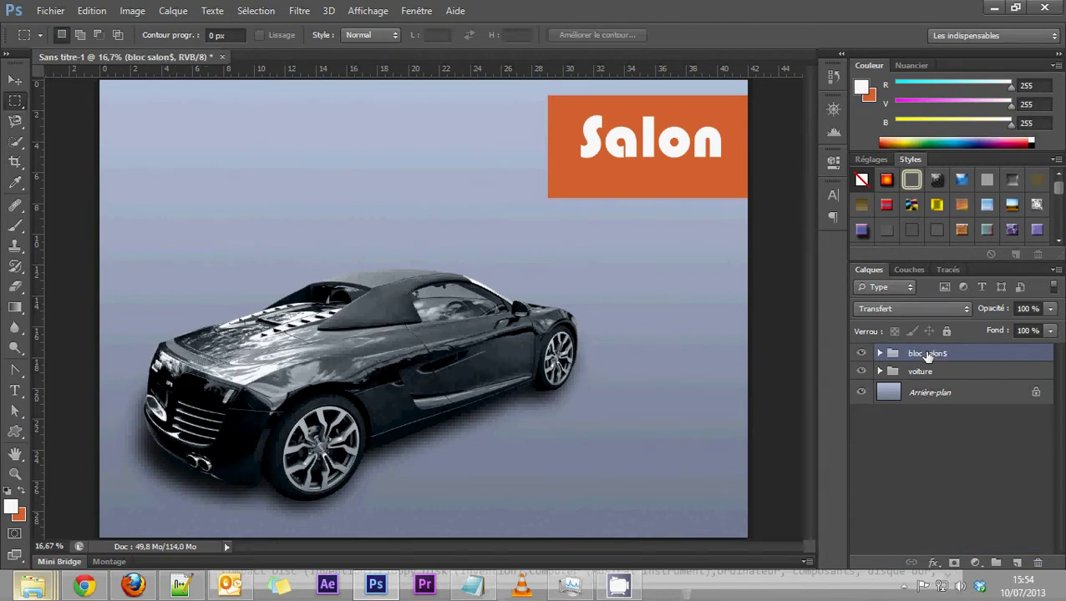
pyautogui.rightClick(929, 356)
pyautogui.click(943, 355)
pyautogui.doubleClick(943, 354)
pyautogui.press('Return')
pyautogui.click(878, 353)
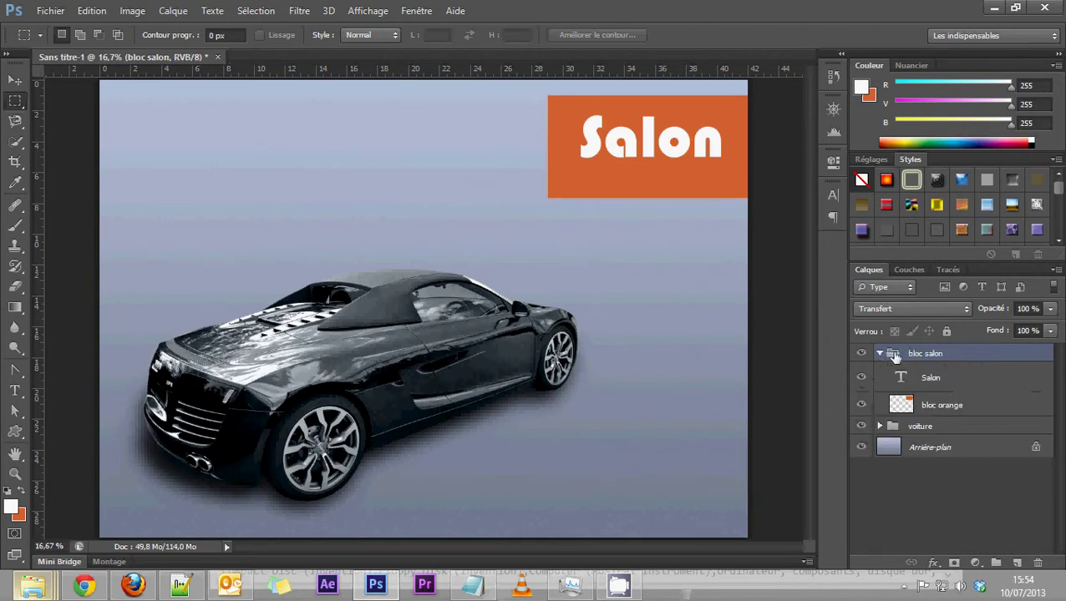
pyautogui.click(906, 403)
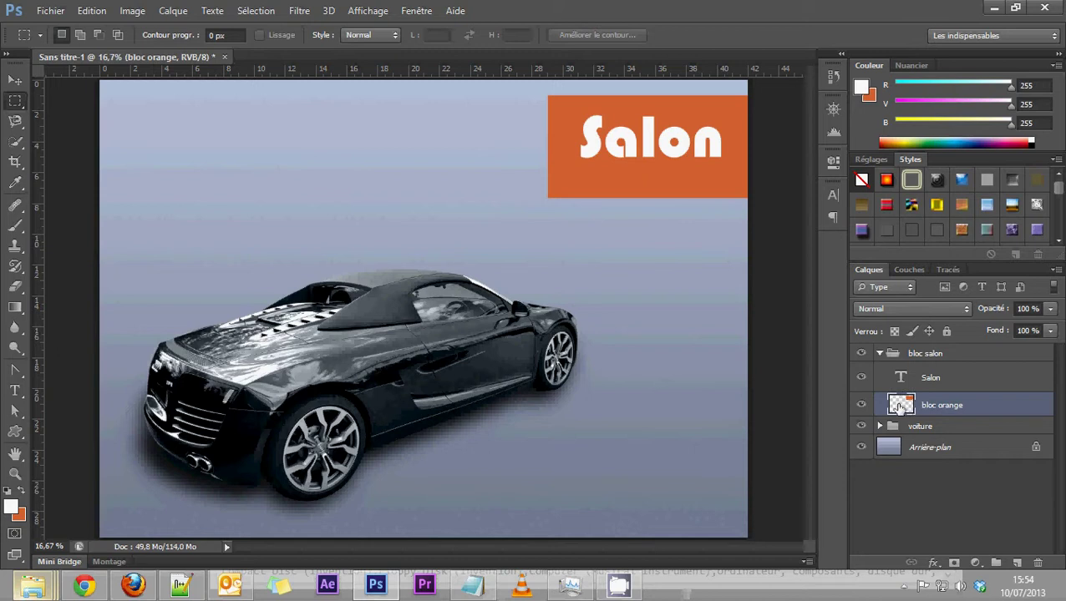
# Add a white Contour stroke to the bloc orange layer style
pyautogui.doubleClick(903, 406)
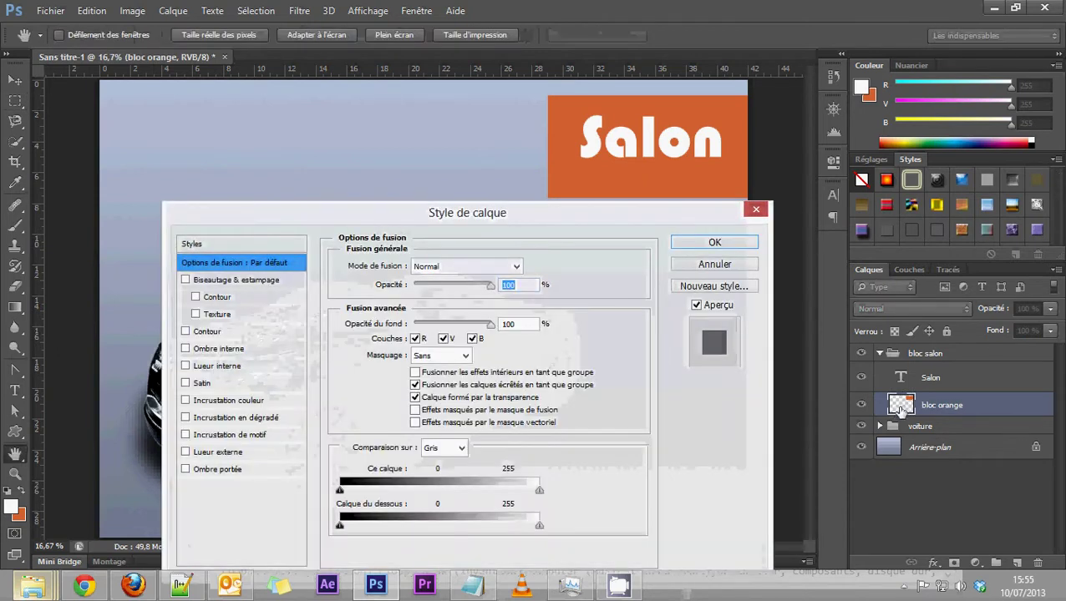
pyautogui.moveTo(516, 218)
pyautogui.mouseDown()
pyautogui.moveTo(430, 129)
pyautogui.moveTo(582, 178)
pyautogui.mouseUp()
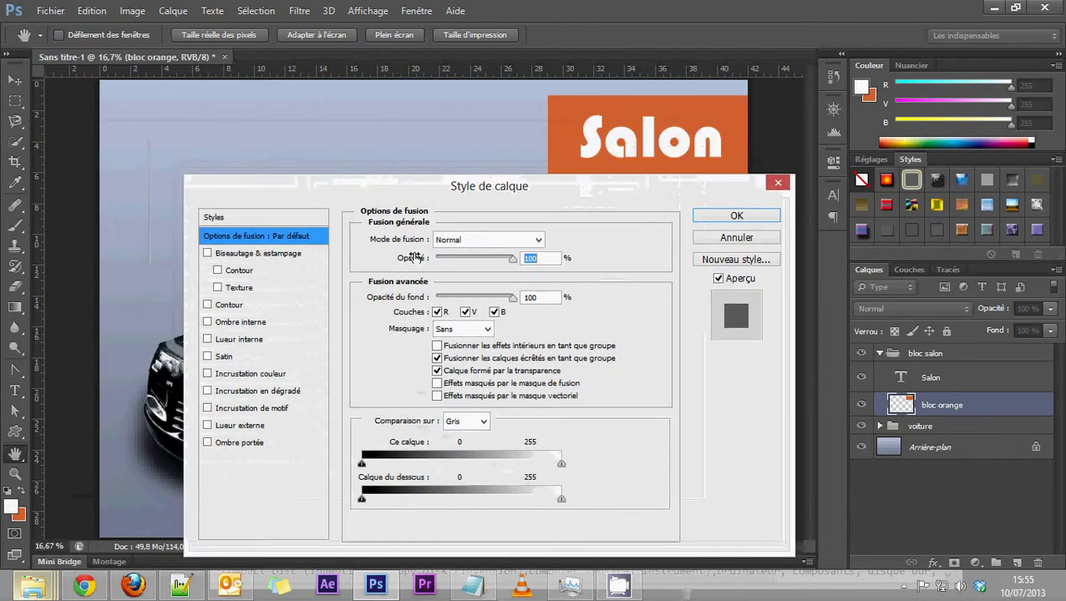
pyautogui.click(227, 307)
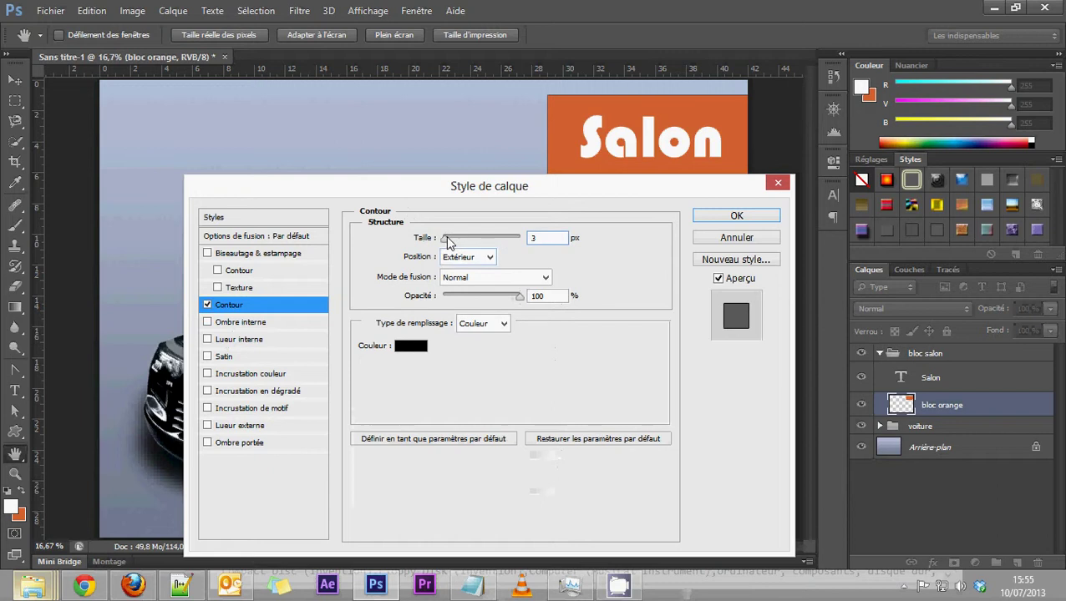
pyautogui.click(410, 347)
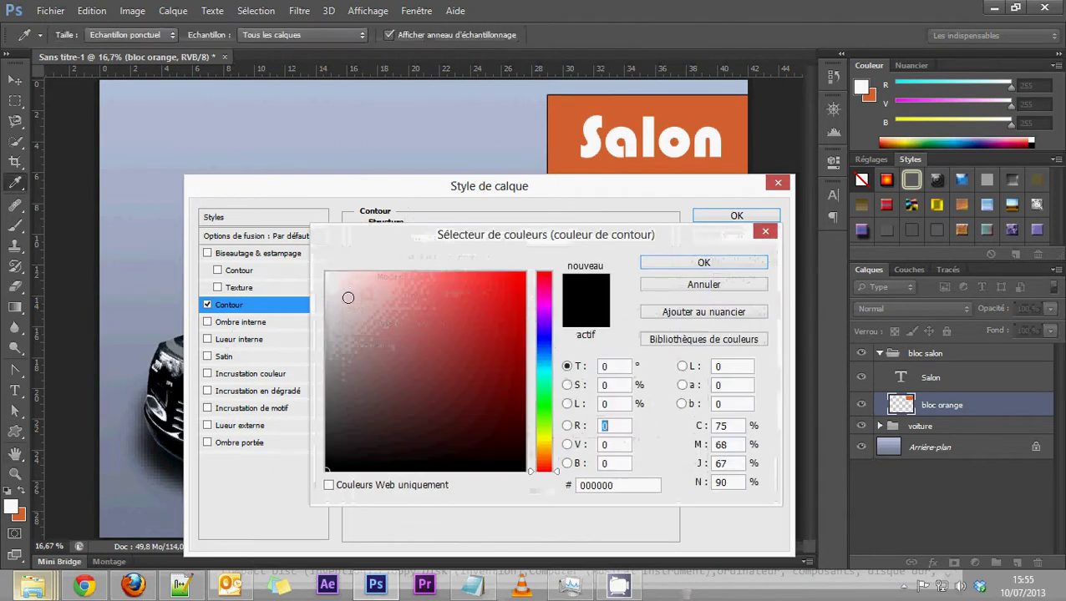
pyautogui.click(326, 274)
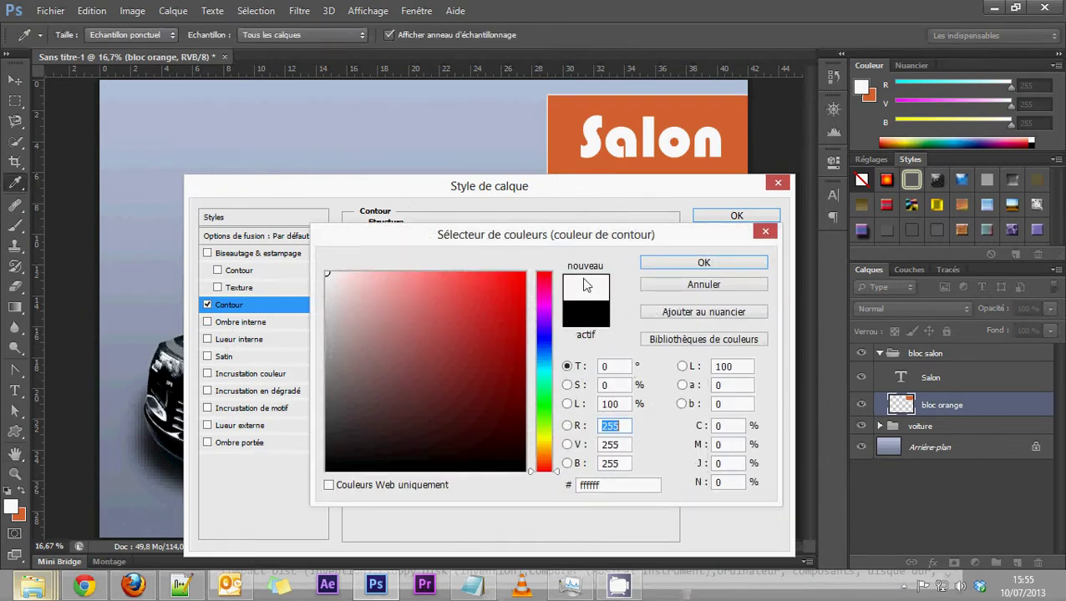
pyautogui.click(676, 263)
# Set the stroke position to Intérieur, 13 px size, 20% opacity
pyautogui.click(462, 258)
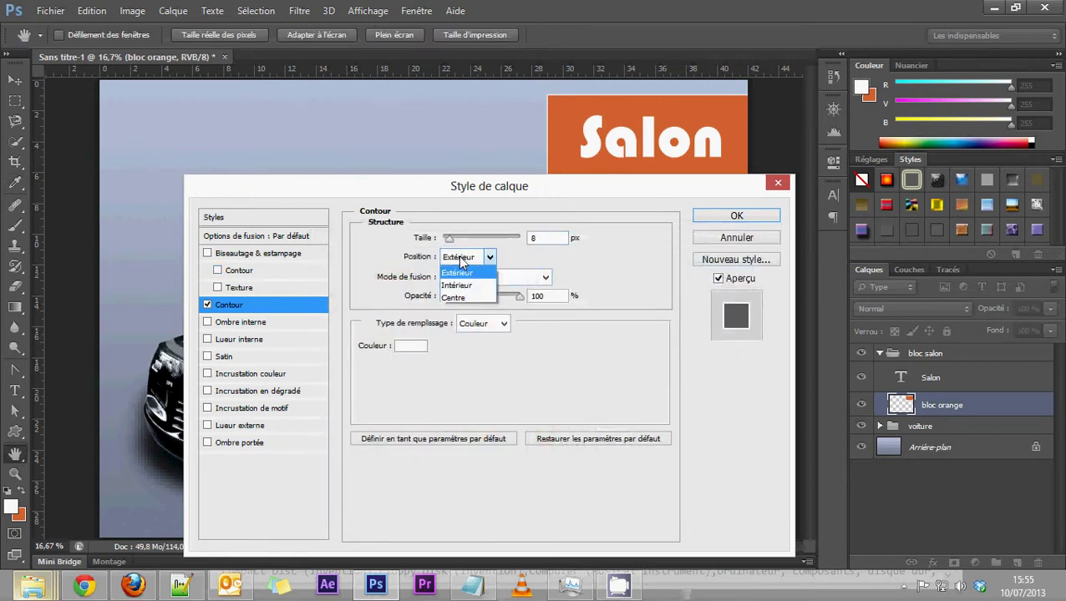
pyautogui.click(458, 285)
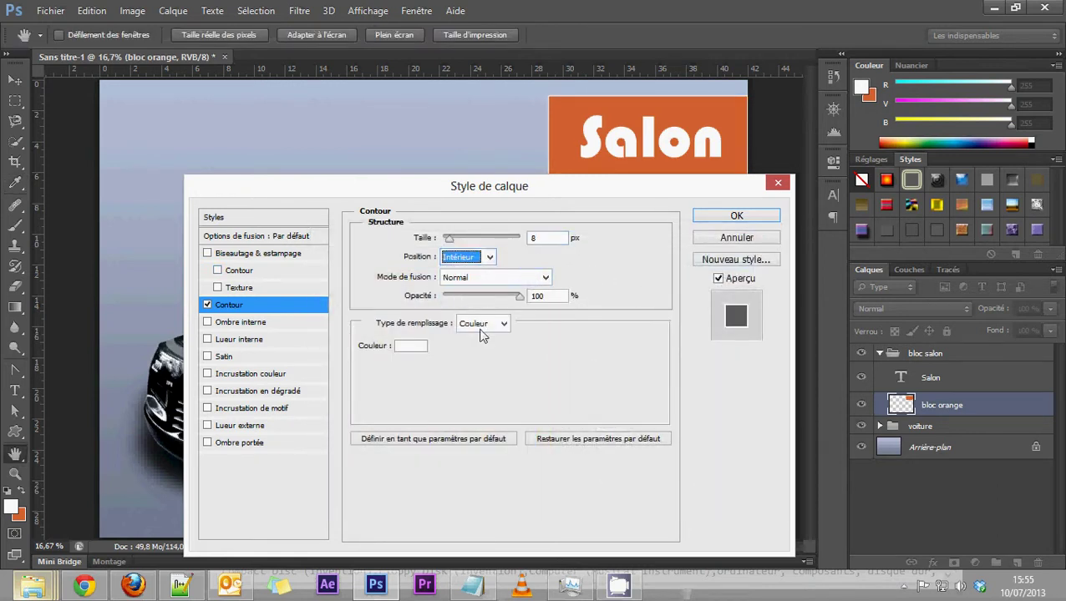
pyautogui.moveTo(516, 296)
pyautogui.mouseDown()
pyautogui.moveTo(444, 296)
pyautogui.moveTo(459, 296)
pyautogui.mouseUp()
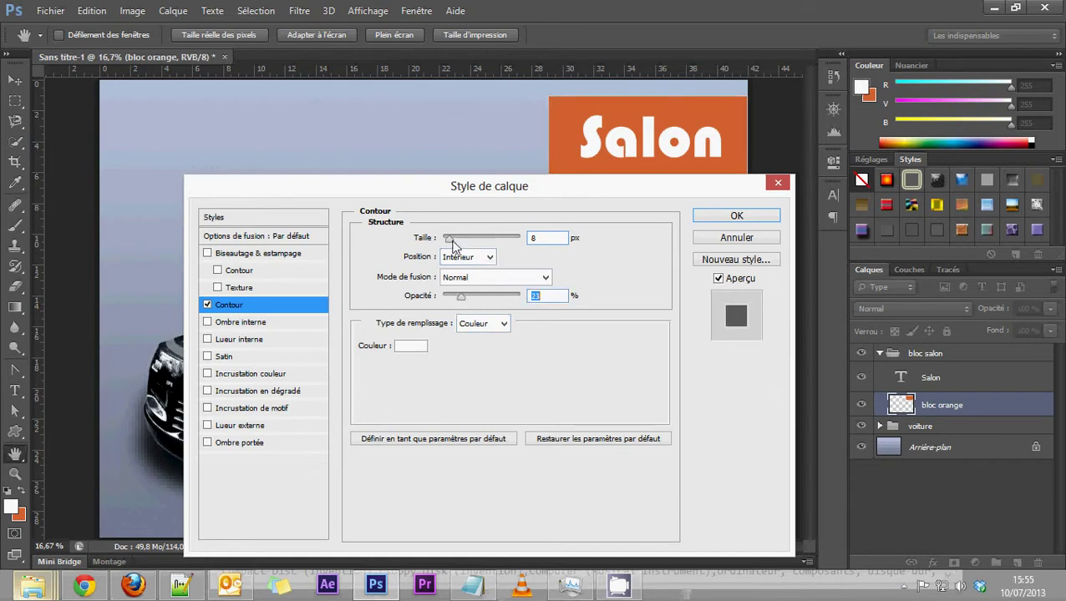
pyautogui.moveTo(448, 239); pyautogui.dragTo(452, 240)
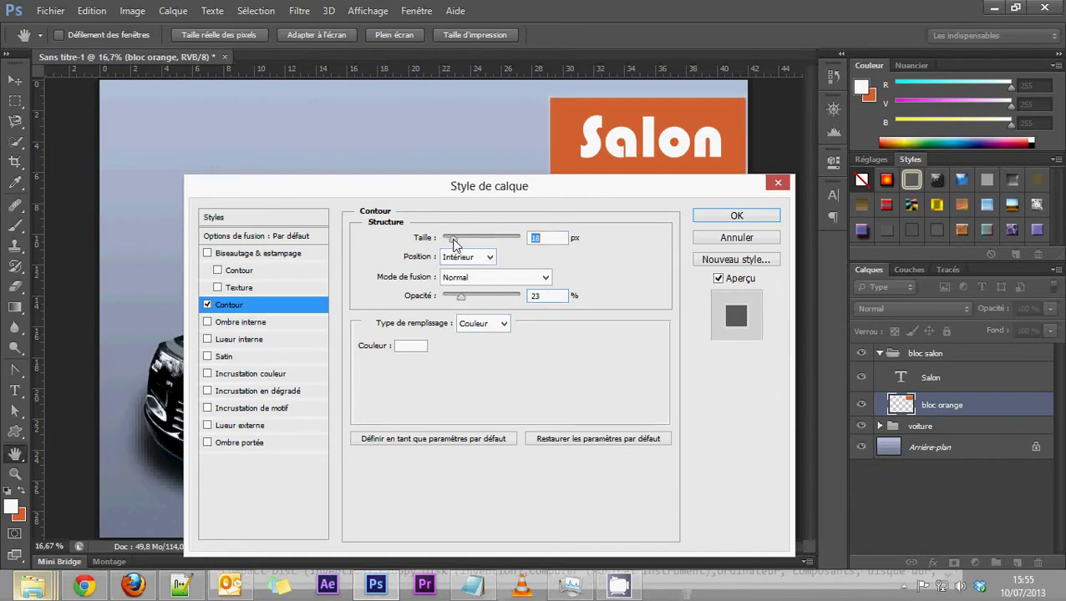
pyautogui.moveTo(461, 298)
pyautogui.mouseDown()
pyautogui.moveTo(519, 299)
pyautogui.moveTo(442, 303)
pyautogui.moveTo(464, 303)
pyautogui.mouseUp()
pyautogui.click(472, 258)
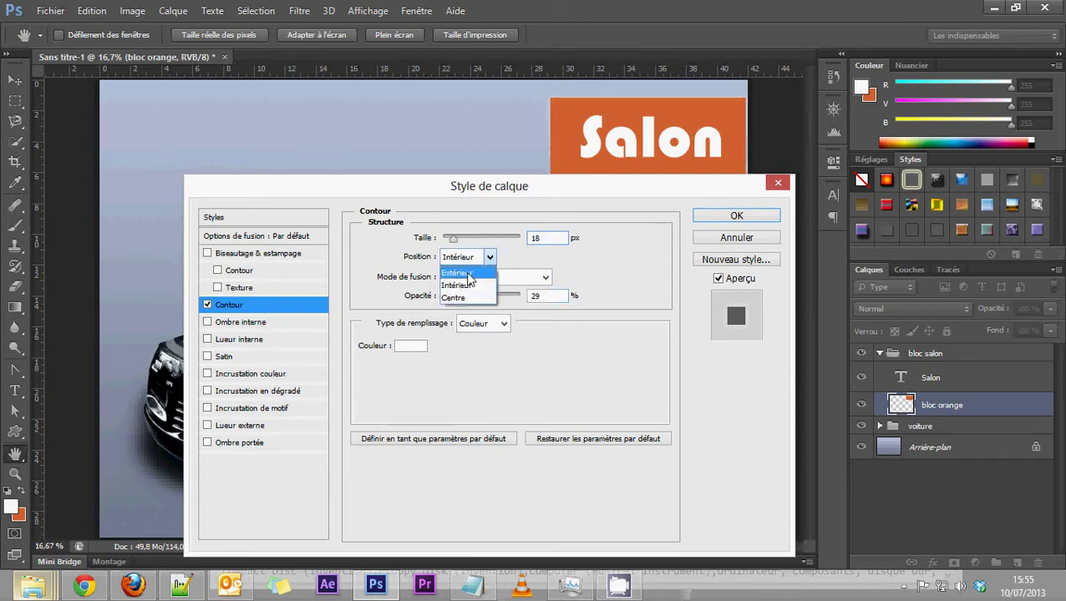
pyautogui.click(468, 287)
pyautogui.moveTo(464, 298)
pyautogui.mouseDown()
pyautogui.moveTo(447, 303)
pyautogui.moveTo(462, 304)
pyautogui.mouseUp()
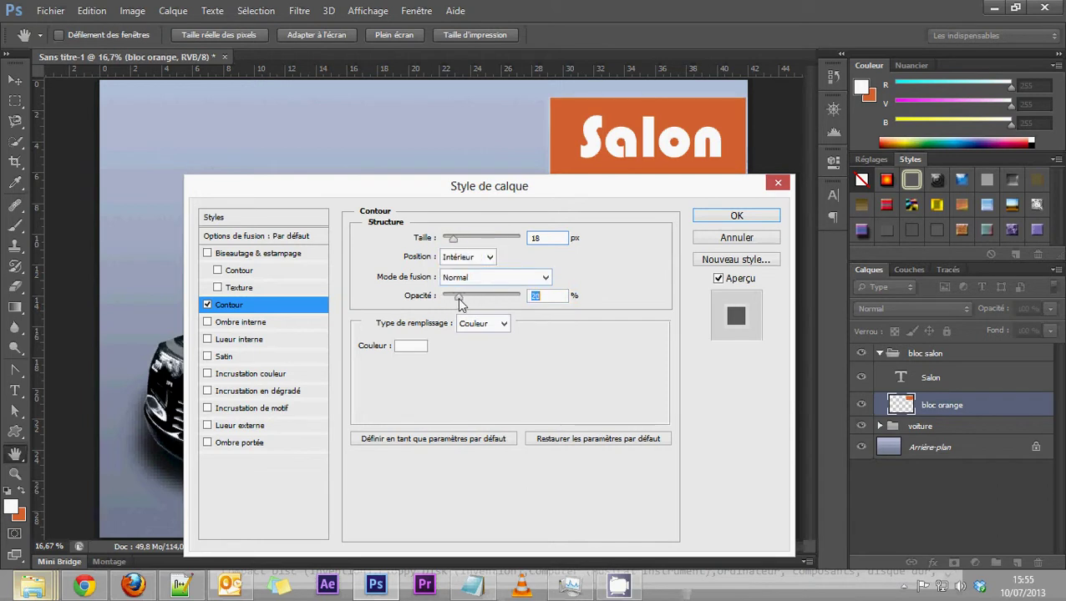
pyautogui.moveTo(452, 238); pyautogui.dragTo(448, 242)
pyautogui.moveTo(605, 189)
pyautogui.mouseDown()
pyautogui.moveTo(575, 282)
pyautogui.moveTo(622, 259)
pyautogui.mouseUp()
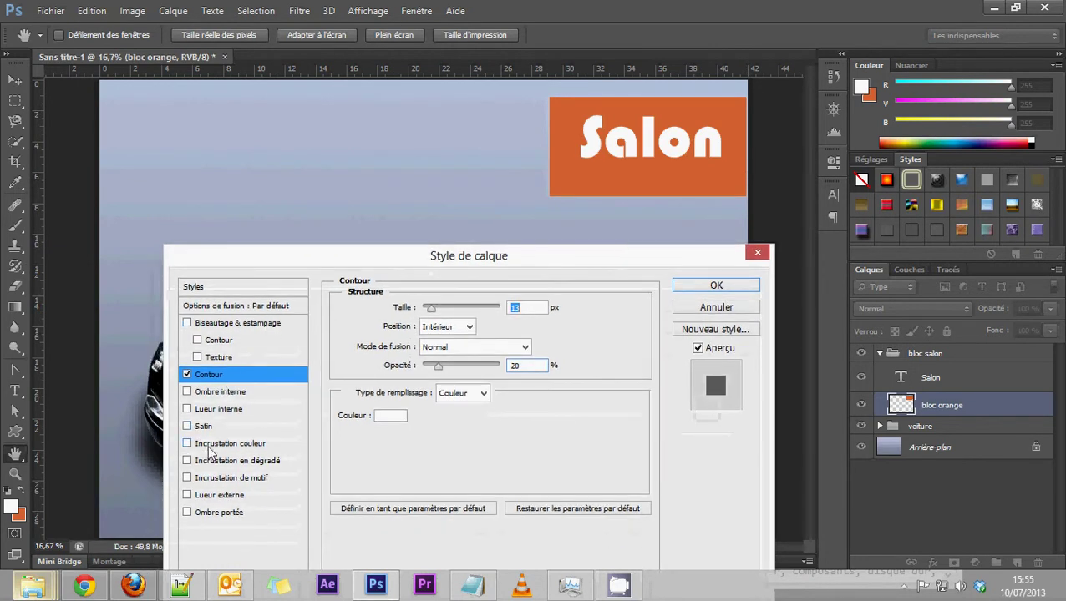
# Add a drop shadow to bloc orange, offset below-right of the block
pyautogui.click(212, 515)
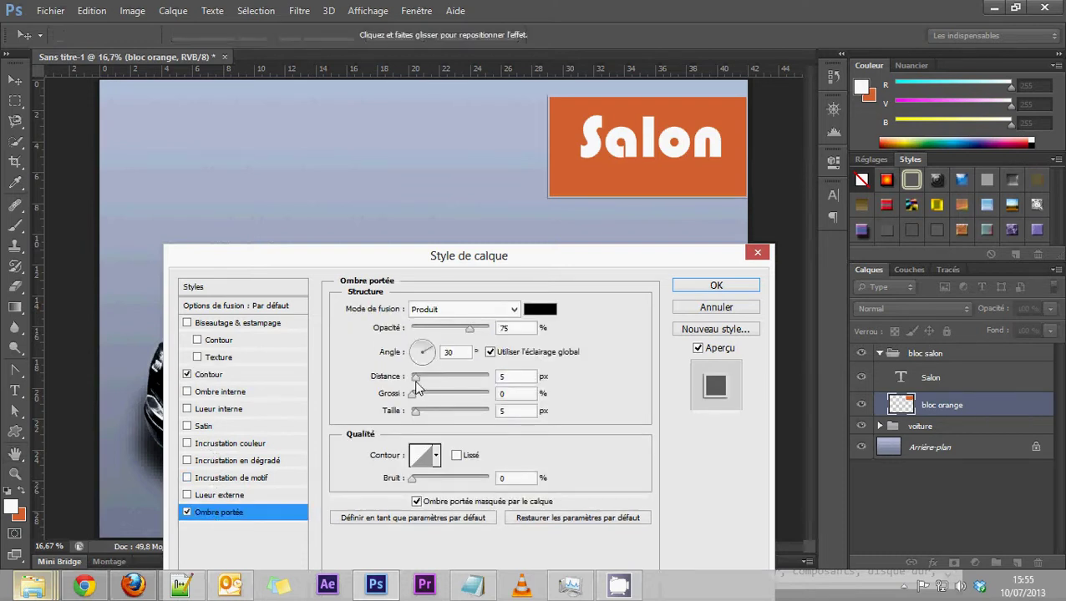
pyautogui.moveTo(415, 378); pyautogui.dragTo(441, 378)
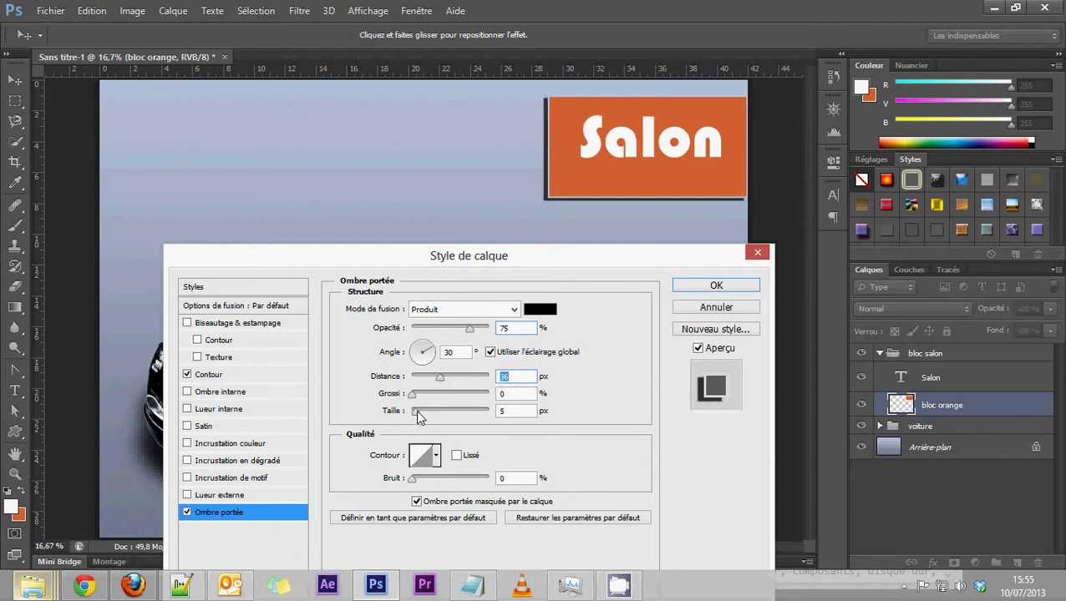
pyautogui.moveTo(414, 410); pyautogui.dragTo(436, 411)
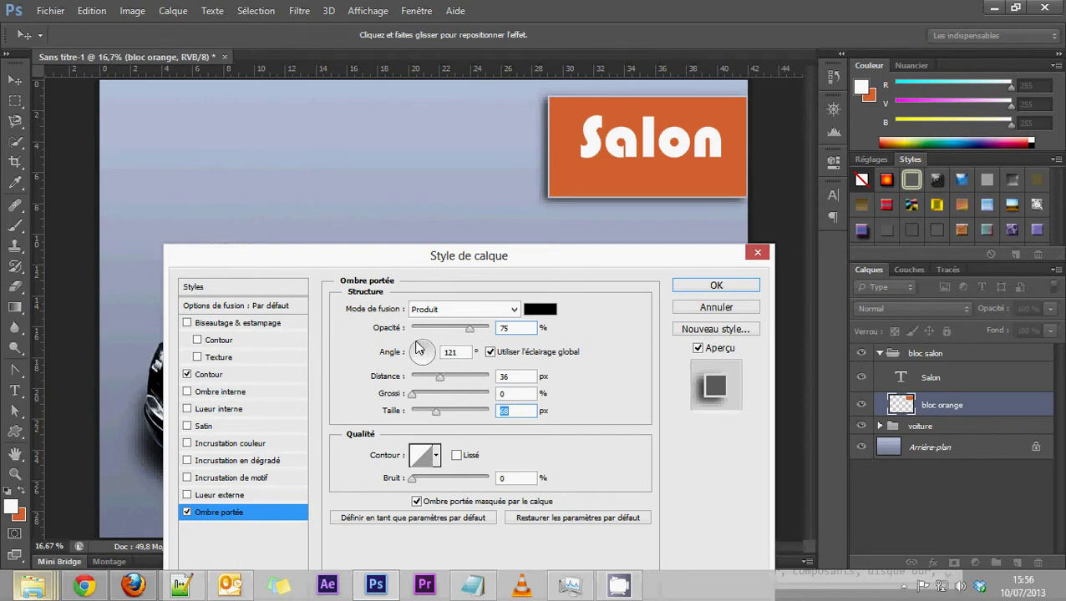
pyautogui.moveTo(530, 141)
pyautogui.mouseDown()
pyautogui.moveTo(654, 229)
pyautogui.moveTo(552, 118)
pyautogui.mouseUp()
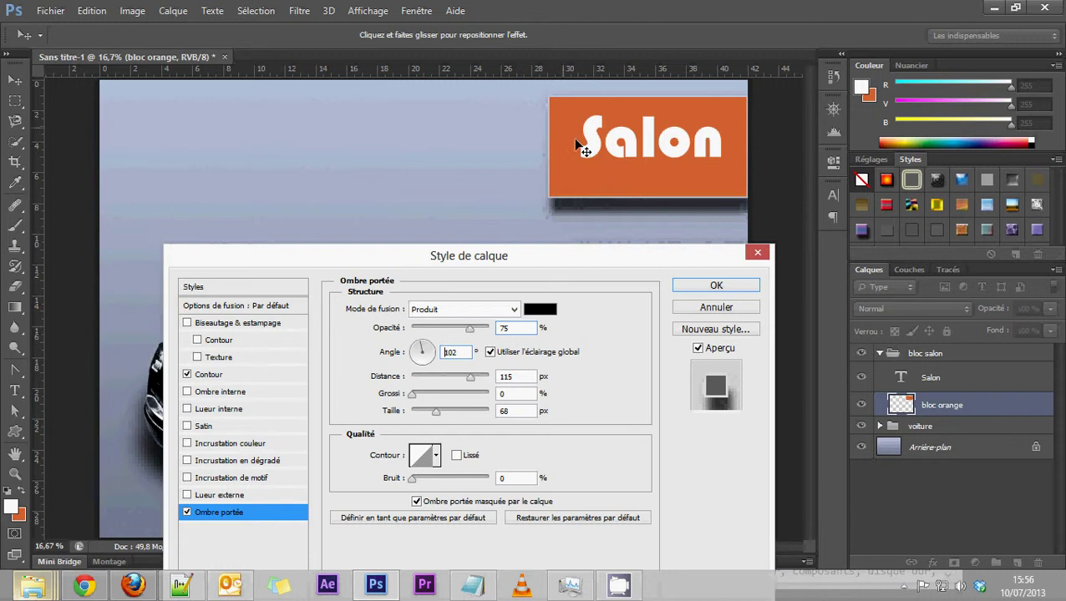
pyautogui.moveTo(523, 86)
pyautogui.mouseDown()
pyautogui.moveTo(686, 244)
pyautogui.moveTo(623, 210)
pyautogui.mouseUp()
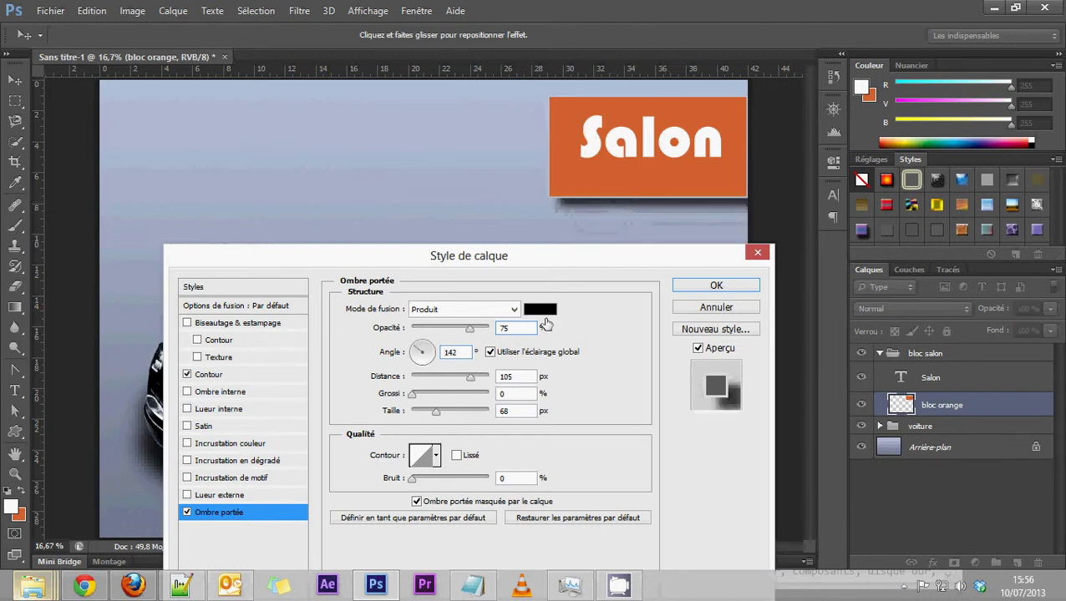
# Set the shadow to 128° angle, 40% opacity, 55 px distance and 128 px size
pyautogui.click(420, 353)
pyautogui.moveTo(420, 352); pyautogui.dragTo(419, 352)
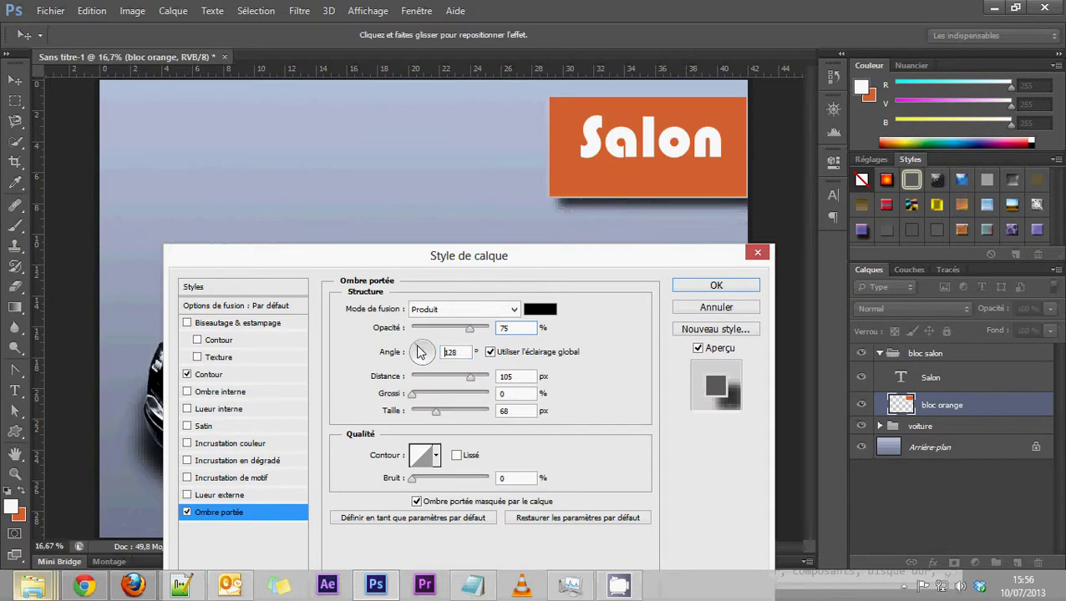
pyautogui.moveTo(469, 330); pyautogui.dragTo(465, 332)
pyautogui.moveTo(470, 378)
pyautogui.mouseDown()
pyautogui.moveTo(448, 380)
pyautogui.moveTo(442, 410)
pyautogui.moveTo(398, 399)
pyautogui.mouseUp()
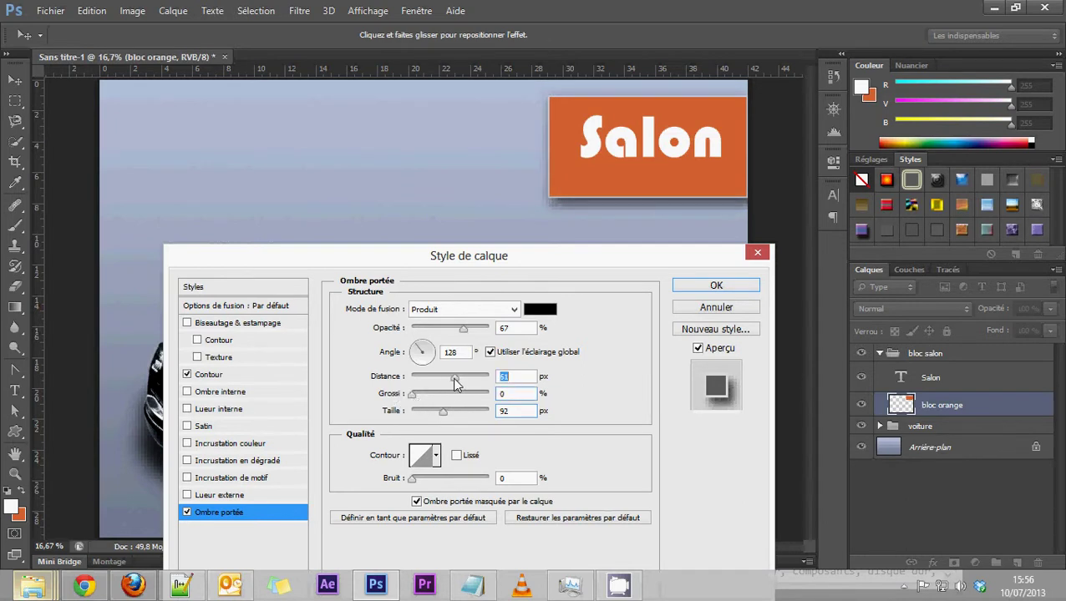
pyautogui.moveTo(450, 384); pyautogui.dragTo(457, 417)
pyautogui.moveTo(470, 330); pyautogui.dragTo(443, 336)
pyautogui.moveTo(542, 254)
pyautogui.mouseDown()
pyautogui.moveTo(536, 467)
pyautogui.moveTo(568, 338)
pyautogui.moveTo(545, 236)
pyautogui.moveTo(607, 337)
pyautogui.moveTo(607, 509)
pyautogui.moveTo(581, 181)
pyautogui.moveTo(604, 184)
pyautogui.moveTo(604, 317)
pyautogui.moveTo(628, 210)
pyautogui.mouseUp()
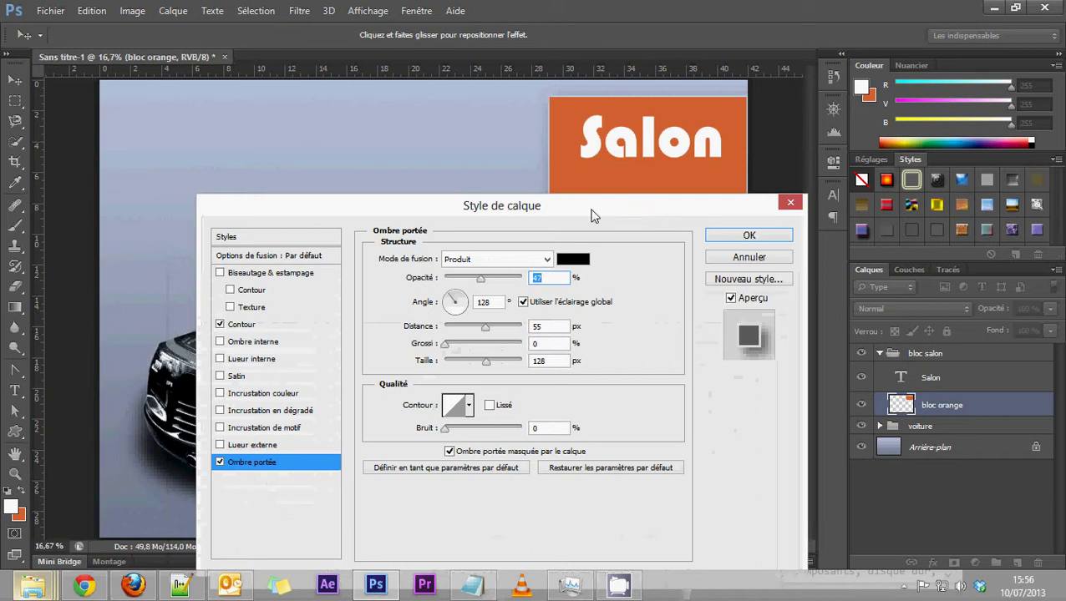
# Add a Foreground to Background gradient overlay running from orange to white
pyautogui.click(271, 412)
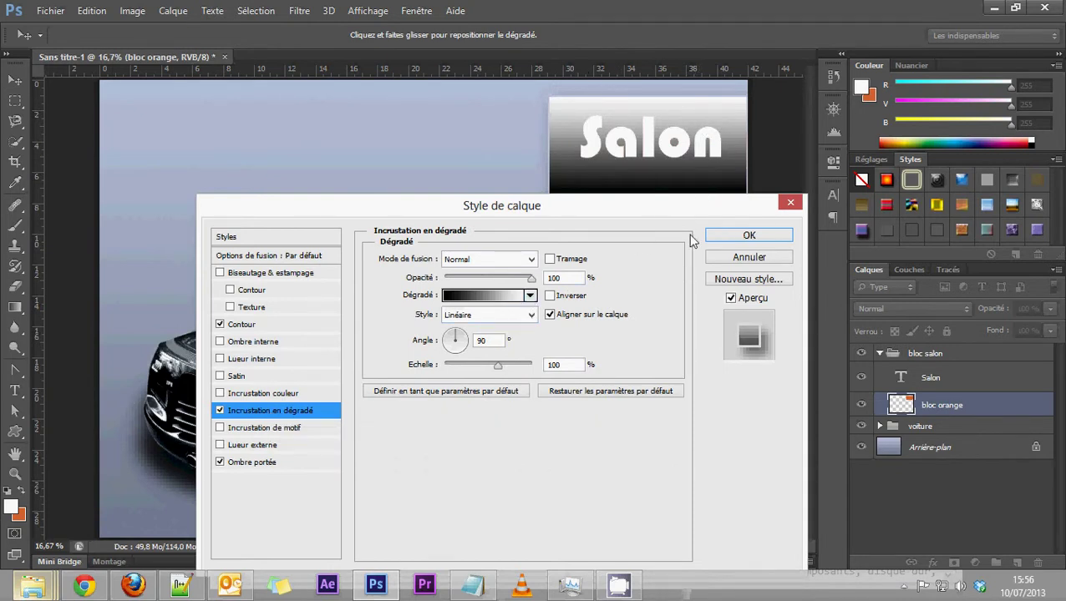
pyautogui.moveTo(583, 213); pyautogui.dragTo(593, 224)
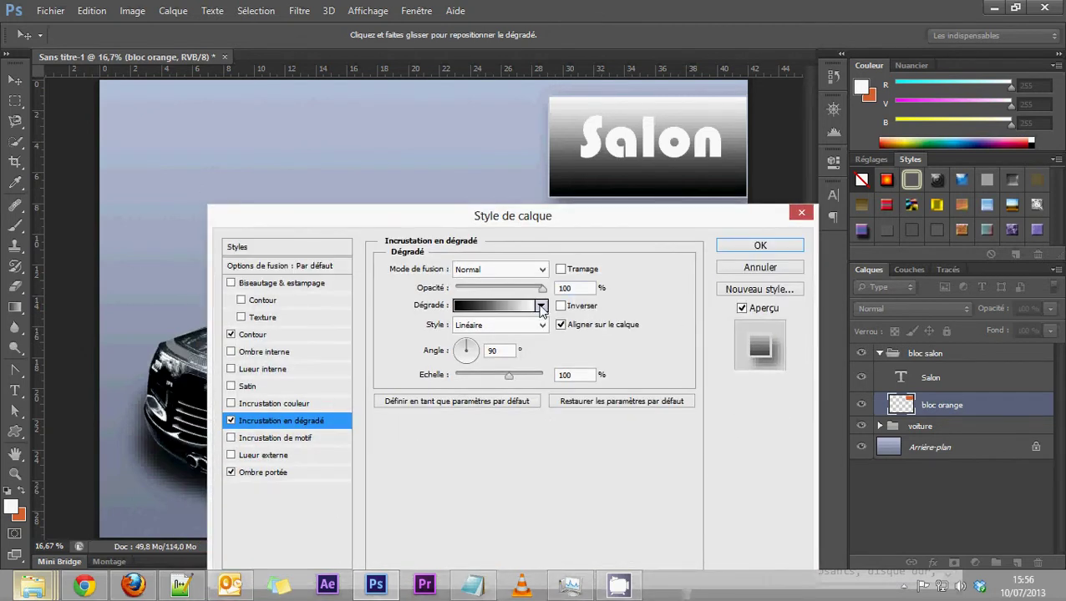
pyautogui.click(541, 307)
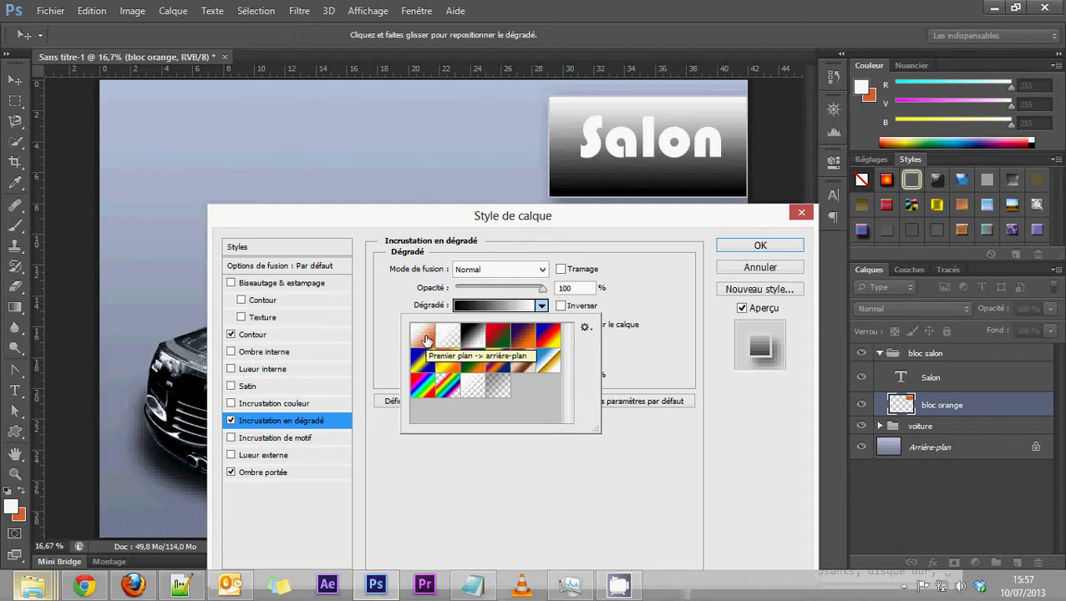
pyautogui.click(543, 307)
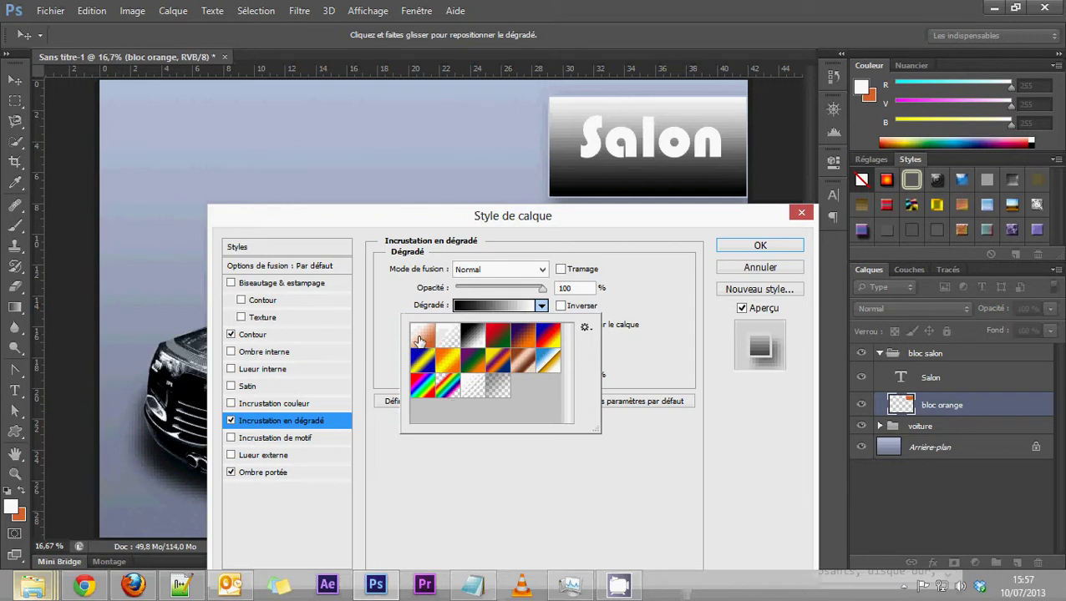
pyautogui.click(418, 338)
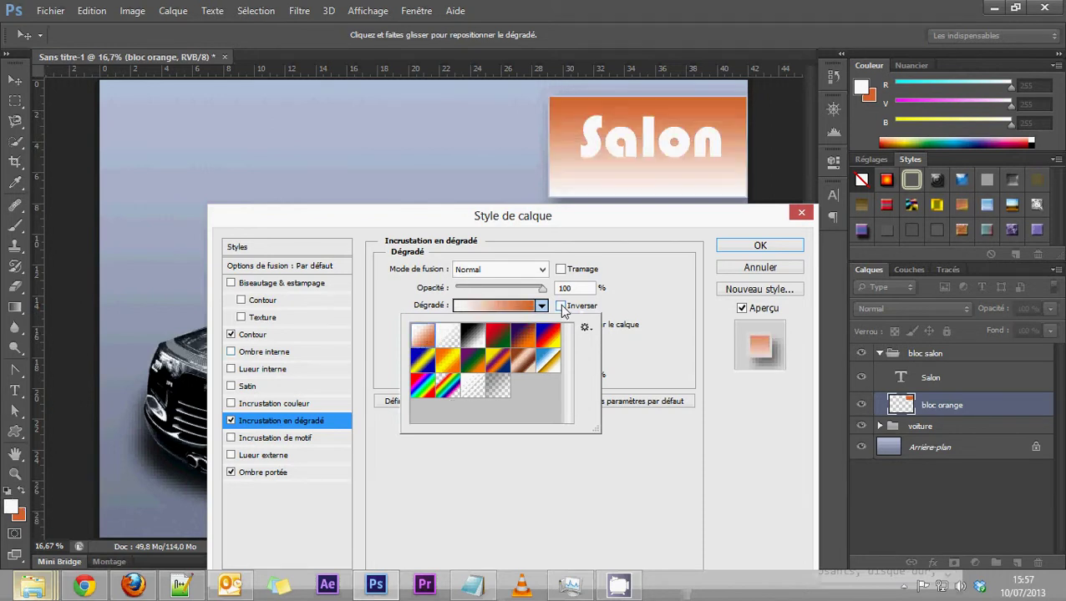
# Sample the block's orange into the gradient overlay's left colour stop
pyautogui.click(509, 311)
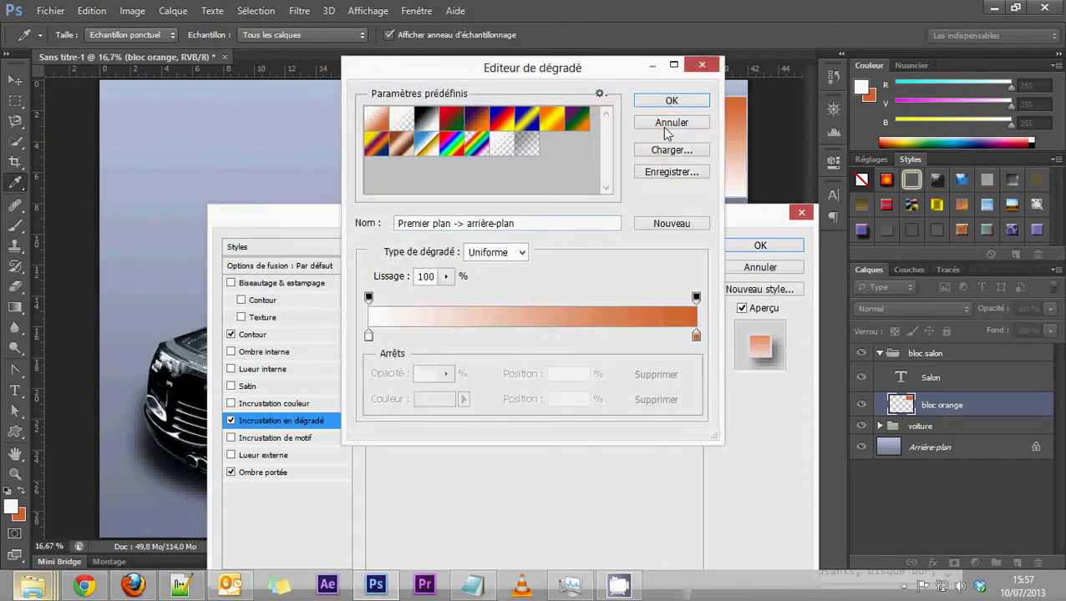
pyautogui.click(512, 311)
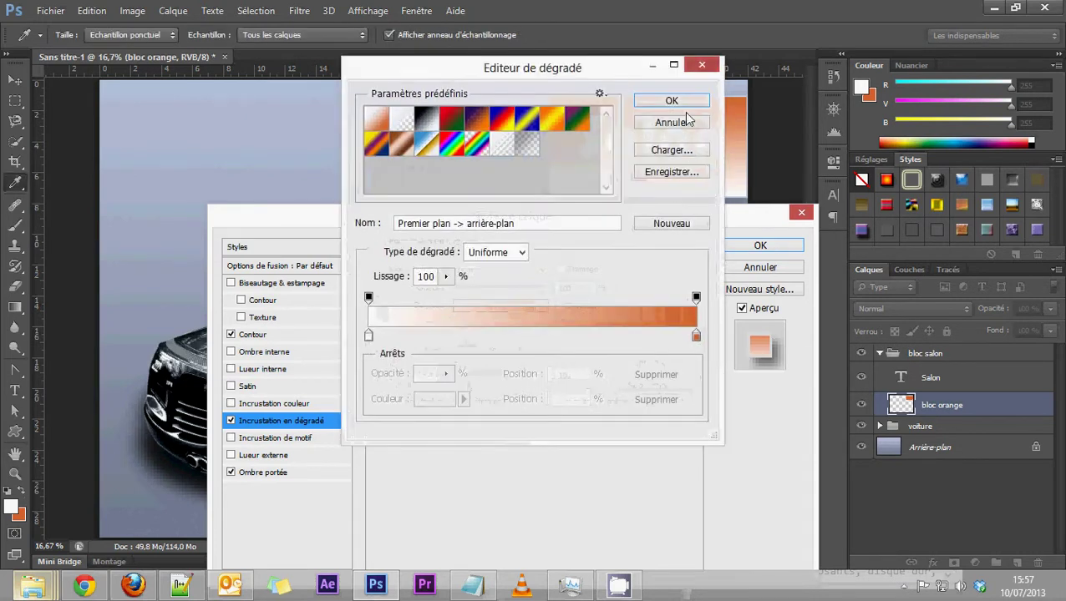
pyautogui.click(685, 119)
pyautogui.click(541, 311)
pyautogui.click(478, 313)
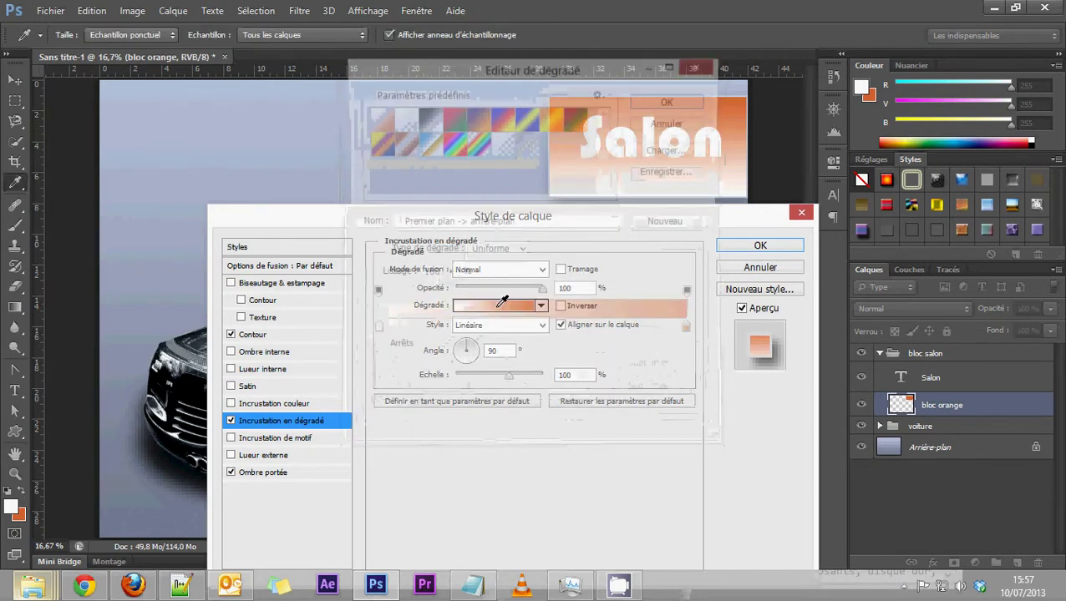
pyautogui.click(368, 336)
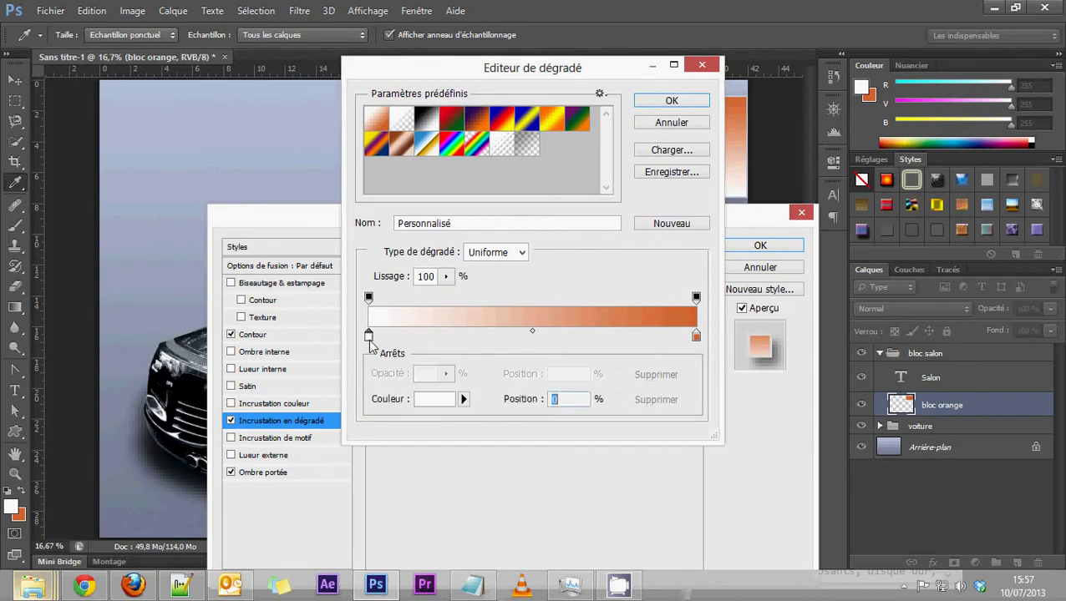
pyautogui.click(695, 336)
pyautogui.click(369, 336)
pyautogui.click(697, 313)
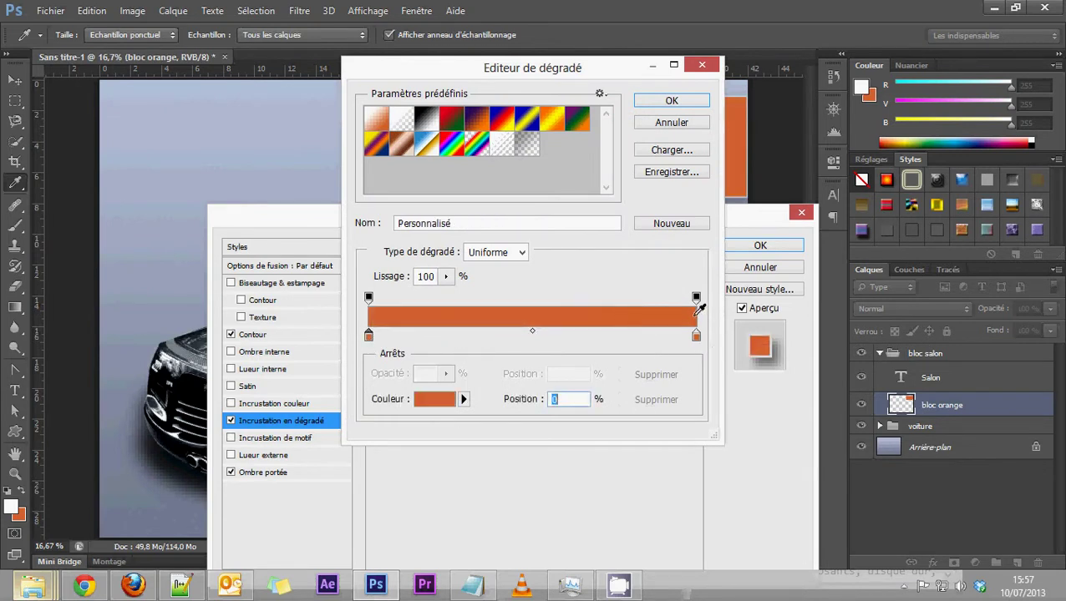
pyautogui.moveTo(605, 73); pyautogui.dragTo(443, 96)
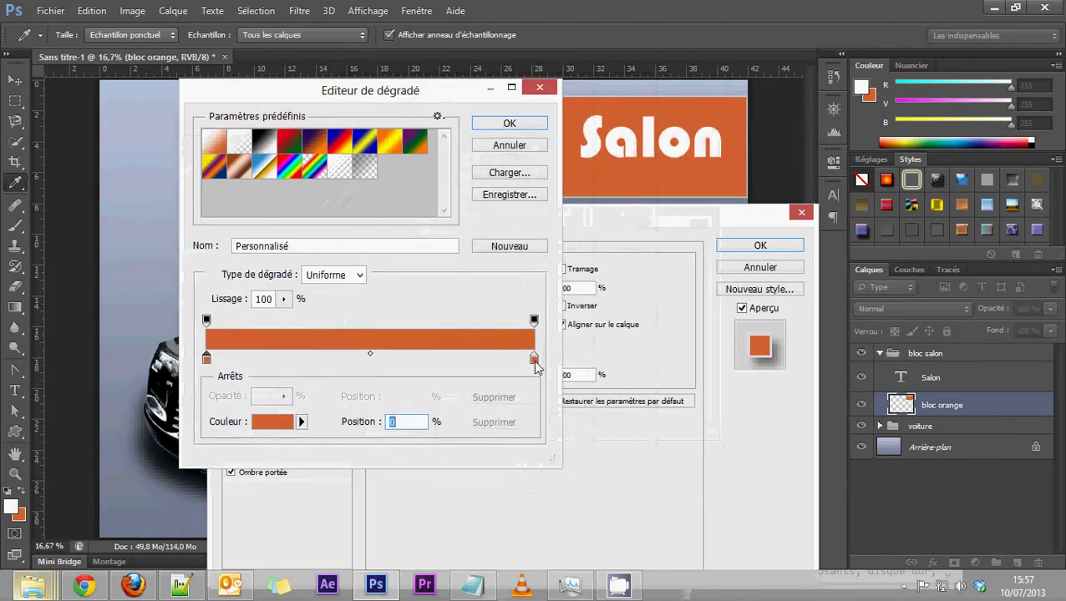
# Darken the left stop to brown-orange 9b461c and apply the edited gradient
pyautogui.click(533, 357)
pyautogui.click(284, 423)
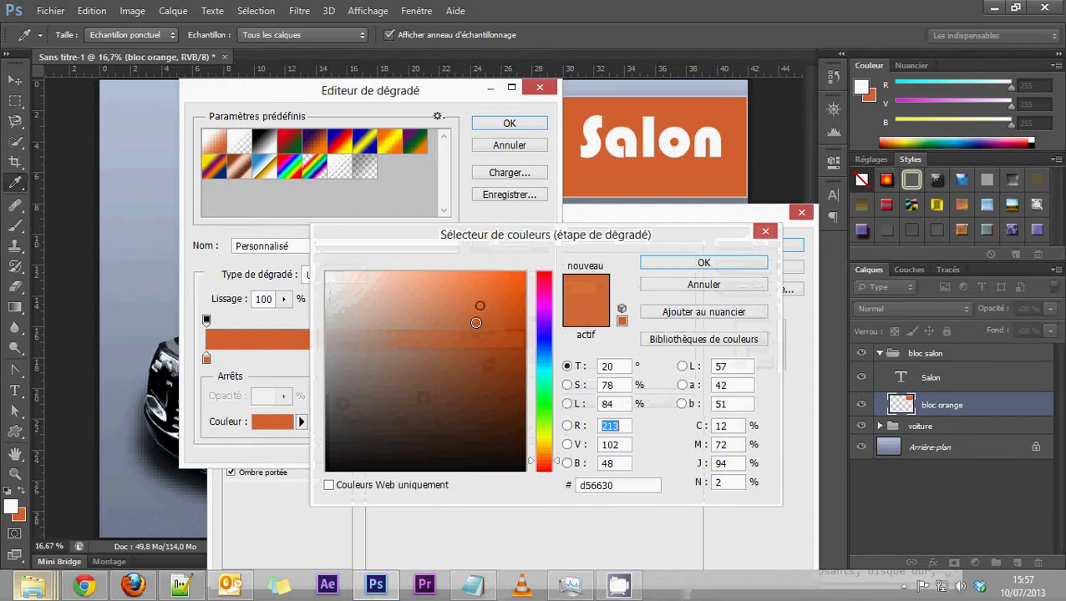
pyautogui.moveTo(484, 308); pyautogui.dragTo(486, 329)
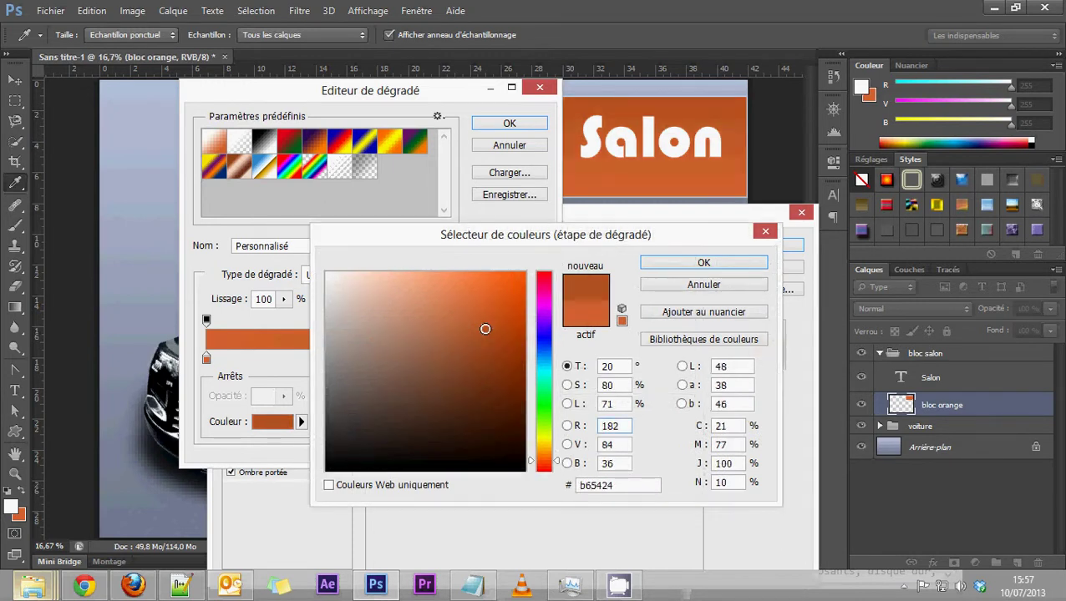
pyautogui.click(668, 285)
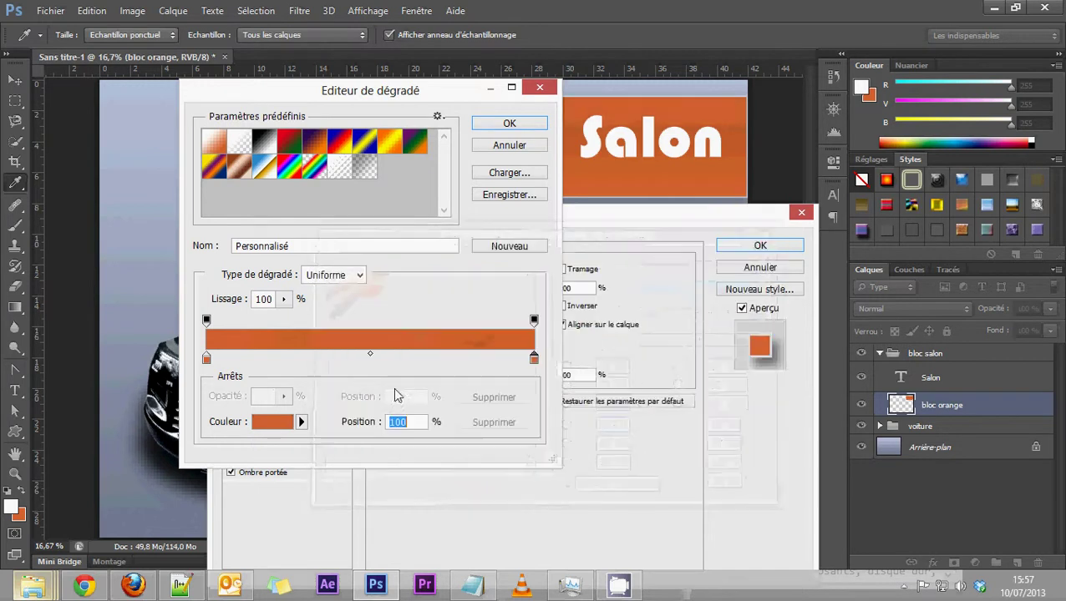
pyautogui.click(209, 361)
pyautogui.click(266, 420)
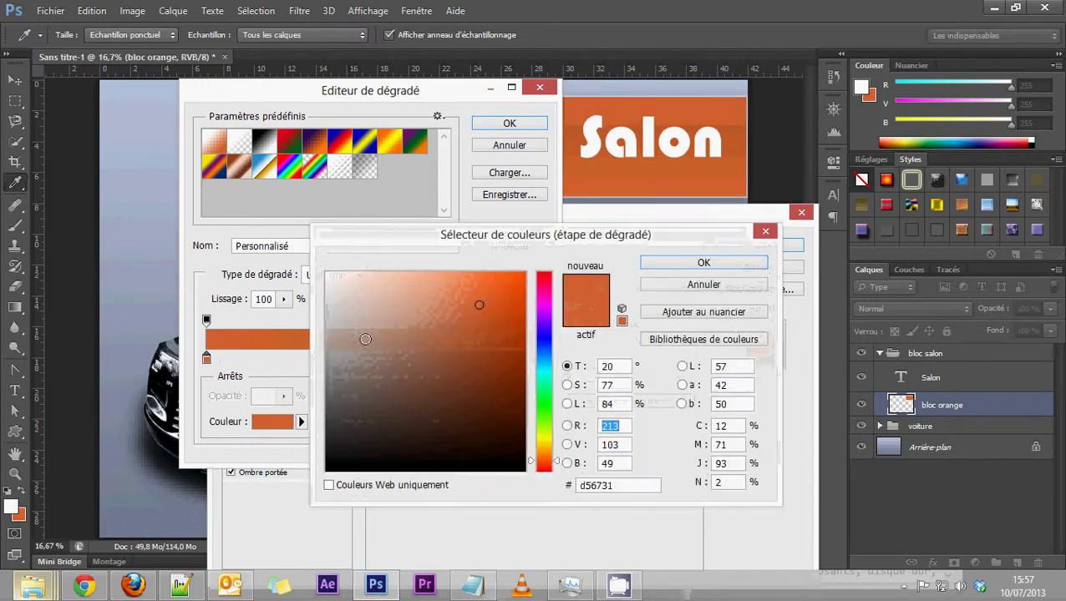
pyautogui.moveTo(480, 303)
pyautogui.mouseDown()
pyautogui.moveTo(490, 360)
pyautogui.moveTo(485, 344)
pyautogui.mouseUp()
pyautogui.click(704, 263)
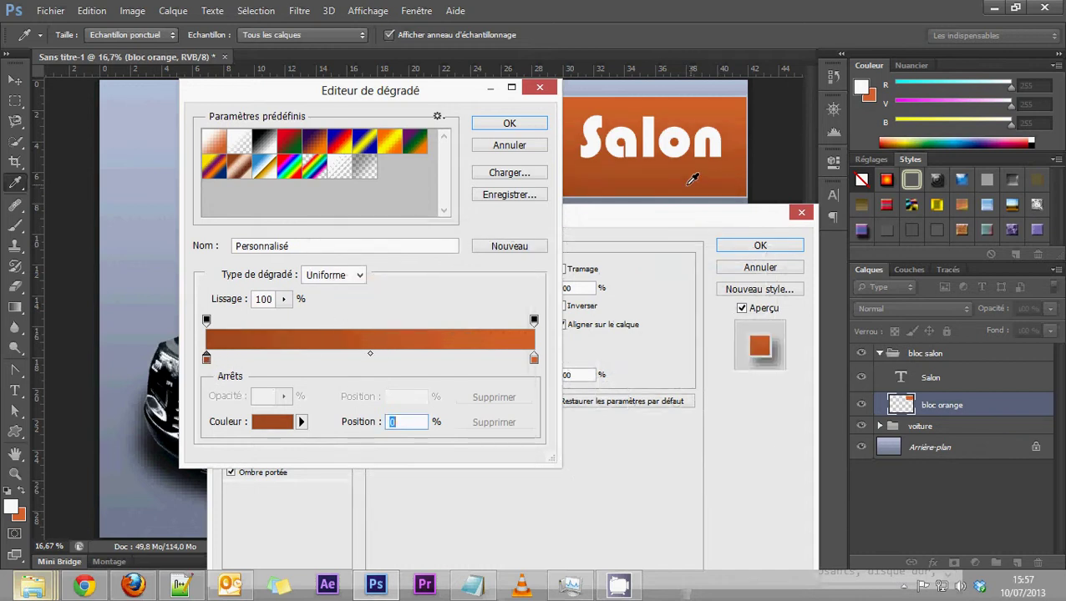
pyautogui.click(509, 123)
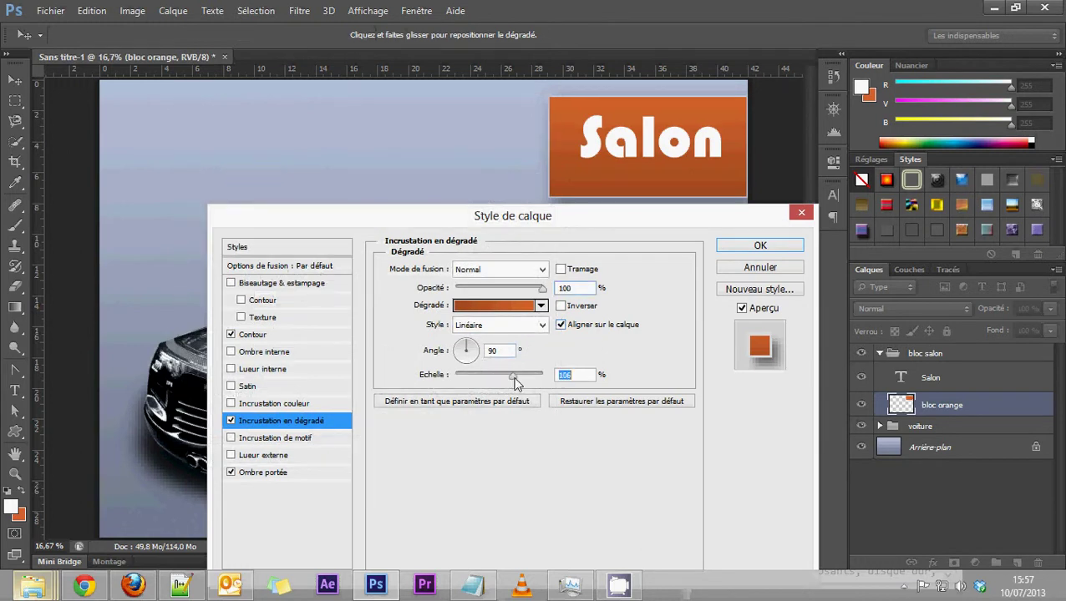
# Scale the gradient to 102%, align it with the layer, reposition it, and apply the effects
pyautogui.moveTo(510, 380); pyautogui.dragTo(513, 382)
pyautogui.click(560, 324)
pyautogui.moveTo(672, 180); pyautogui.dragTo(666, 175)
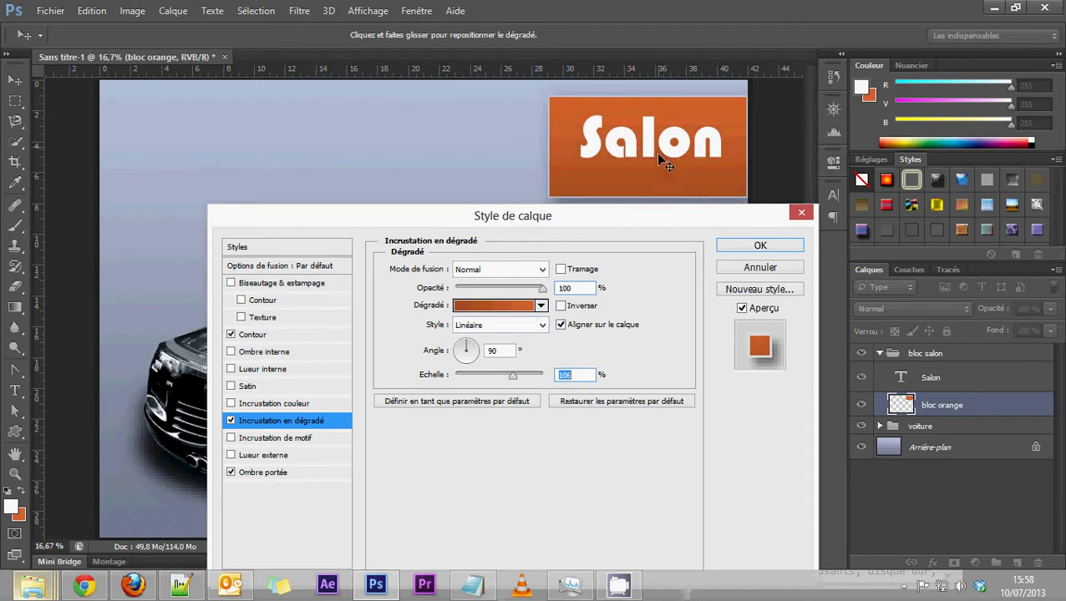
pyautogui.moveTo(658, 154); pyautogui.dragTo(663, 160)
pyautogui.click(756, 246)
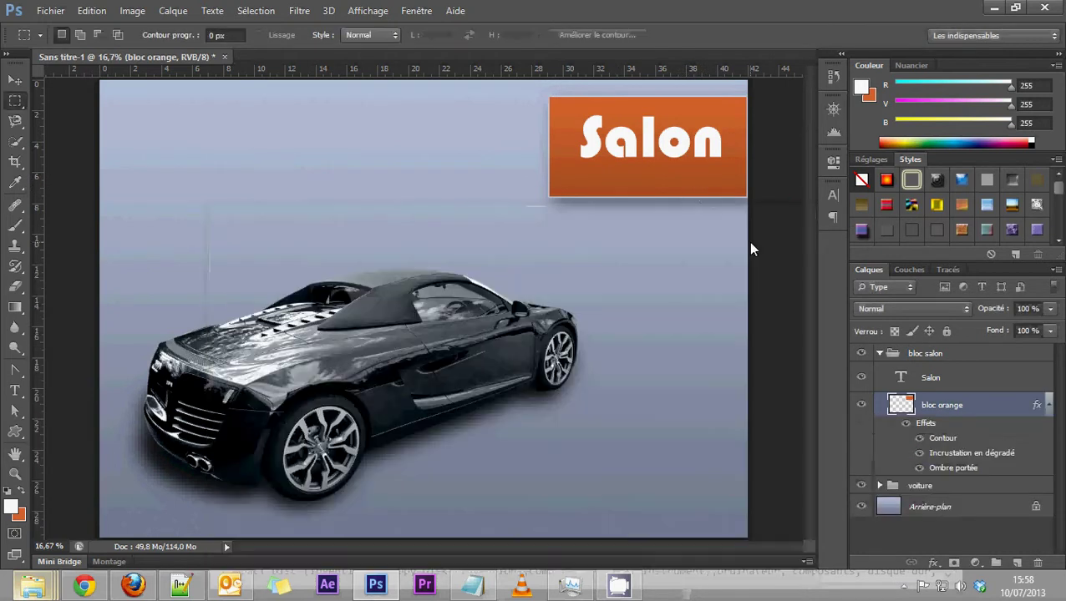
# Nudge the orange Salon block slightly so it sits snugly in the top-right corner
pyautogui.click(14, 80)
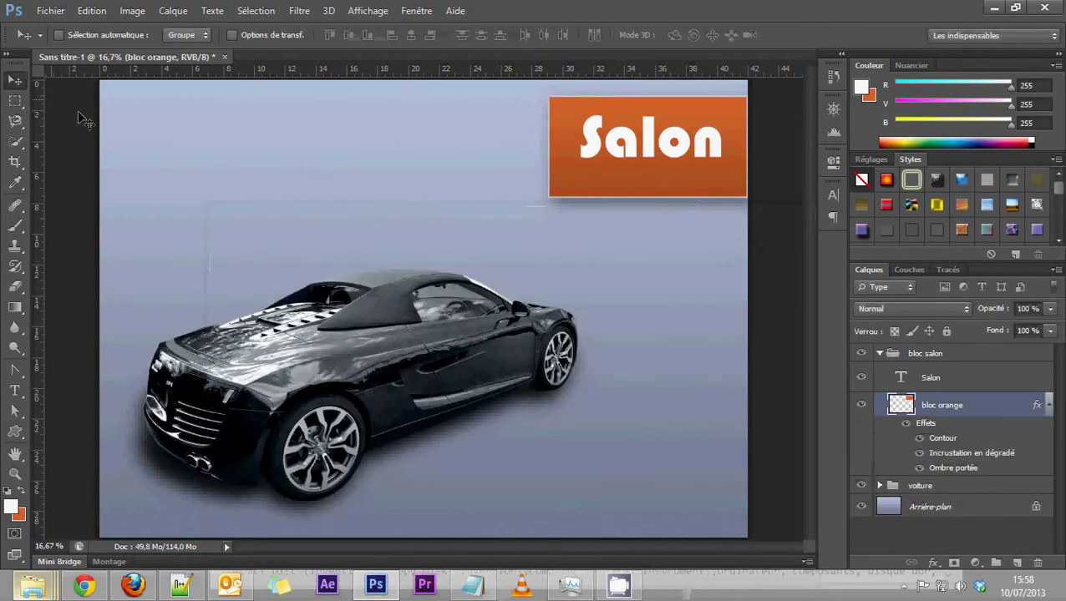
pyautogui.moveTo(692, 190)
pyautogui.mouseDown()
pyautogui.moveTo(720, 156)
pyautogui.moveTo(737, 161)
pyautogui.mouseUp()
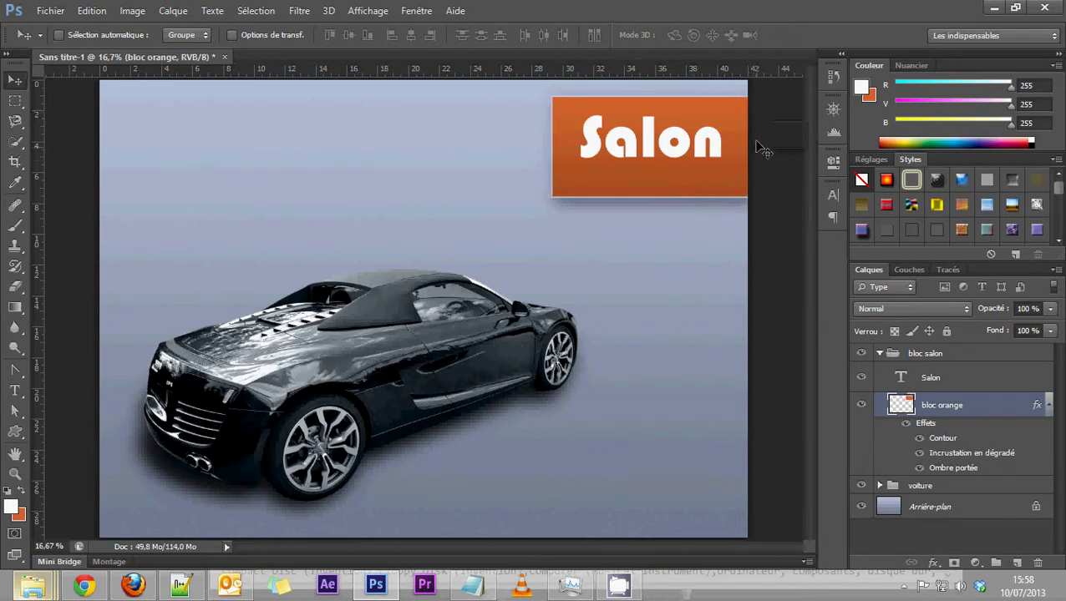
pyautogui.press('Down')
pyautogui.press('Down')
pyautogui.press('Down')
pyautogui.press('Down')
pyautogui.press('Down')
pyautogui.press('Down')
pyautogui.press('Down')
pyautogui.press('Down')
pyautogui.press('Down')
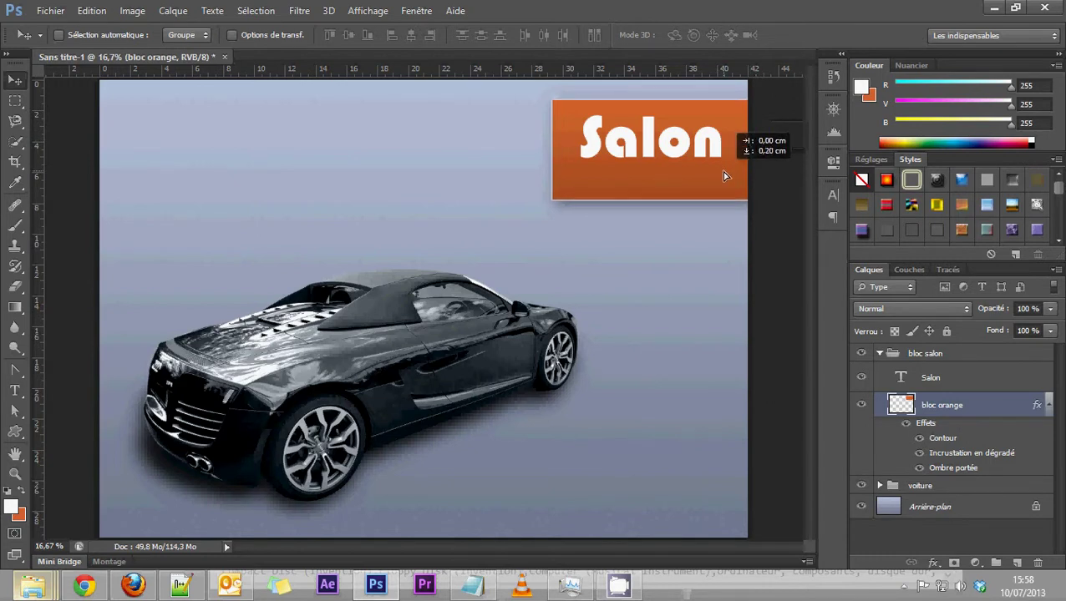
pyautogui.press('Up')
pyautogui.press('Up')
pyautogui.press('Up')
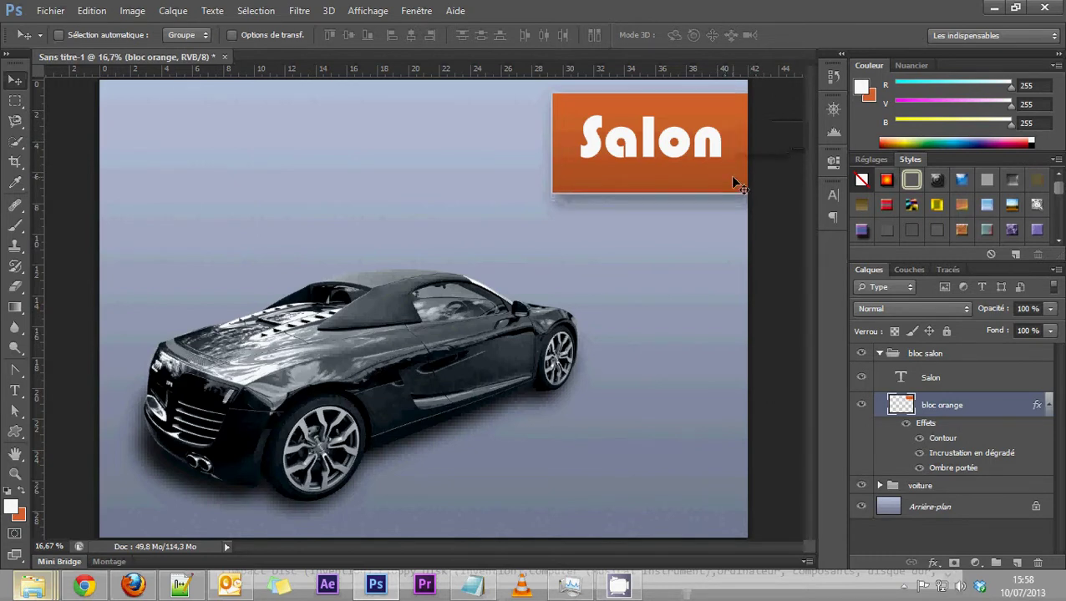
pyautogui.click(898, 378)
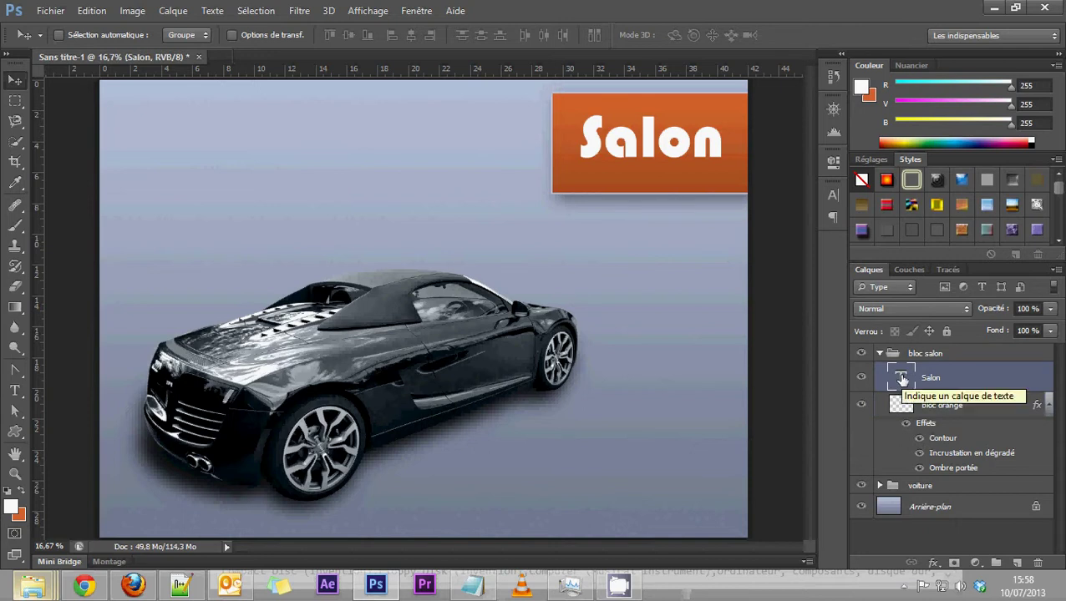
# Type 'automobile' in the orange block and move it below Salon
pyautogui.click(15, 390)
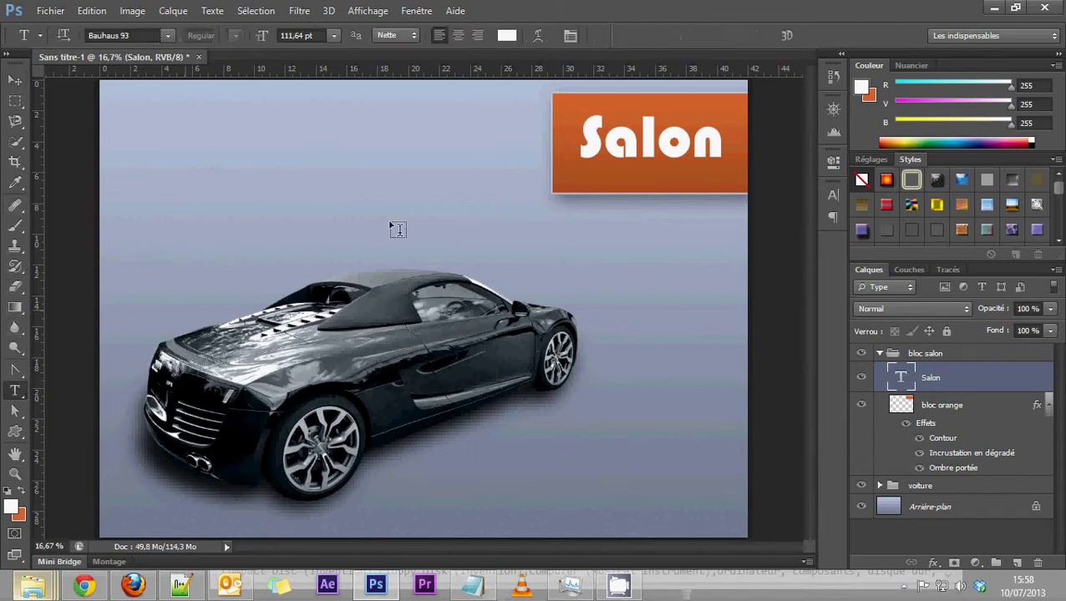
pyautogui.click(331, 35)
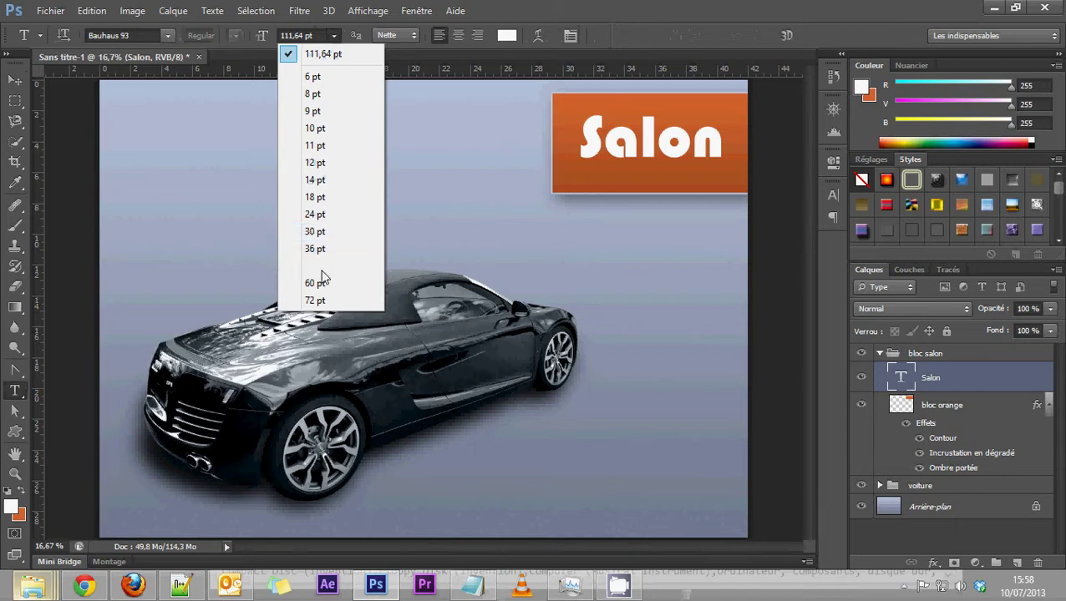
pyautogui.click(571, 171)
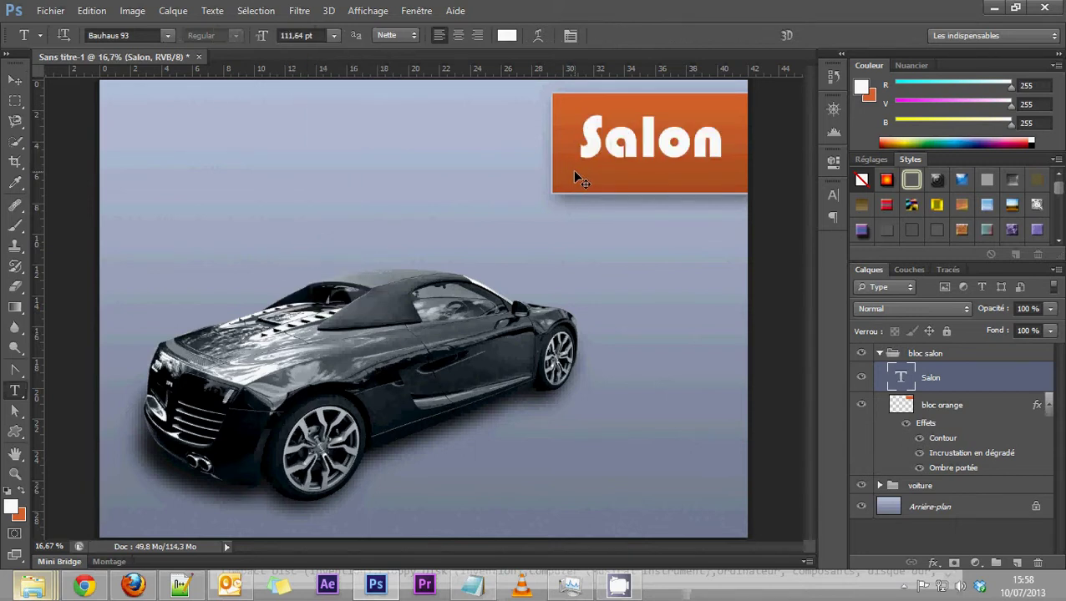
pyautogui.click(575, 173)
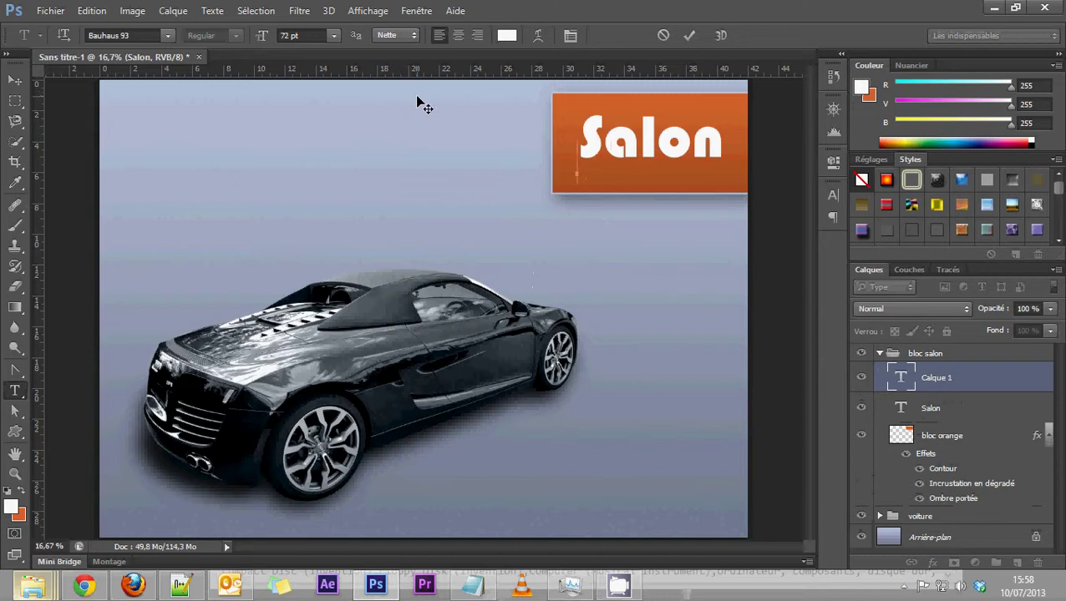
pyautogui.write('automo')
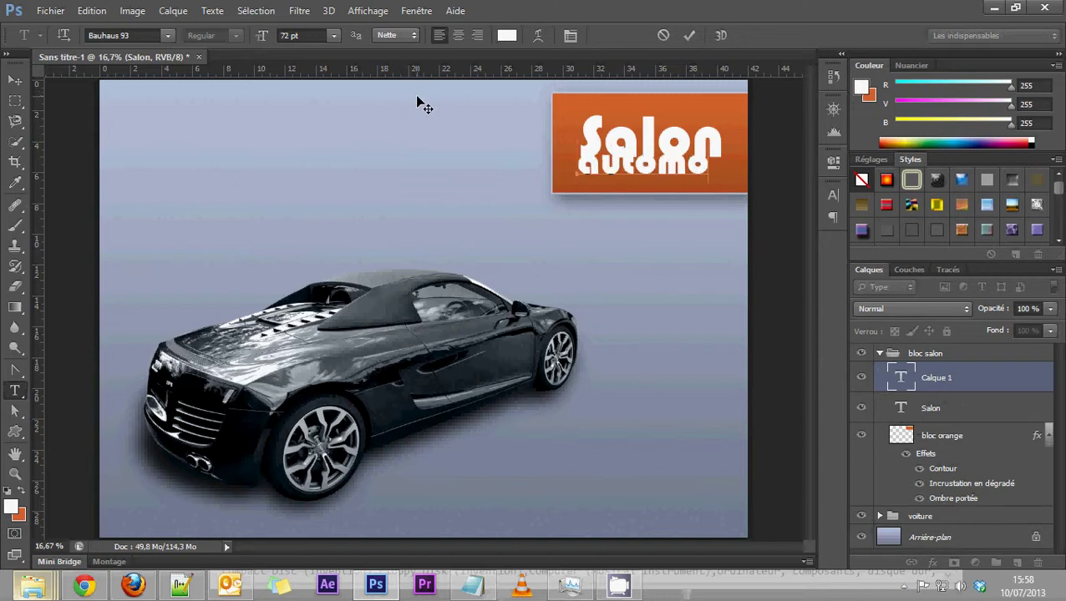
pyautogui.write('bil')
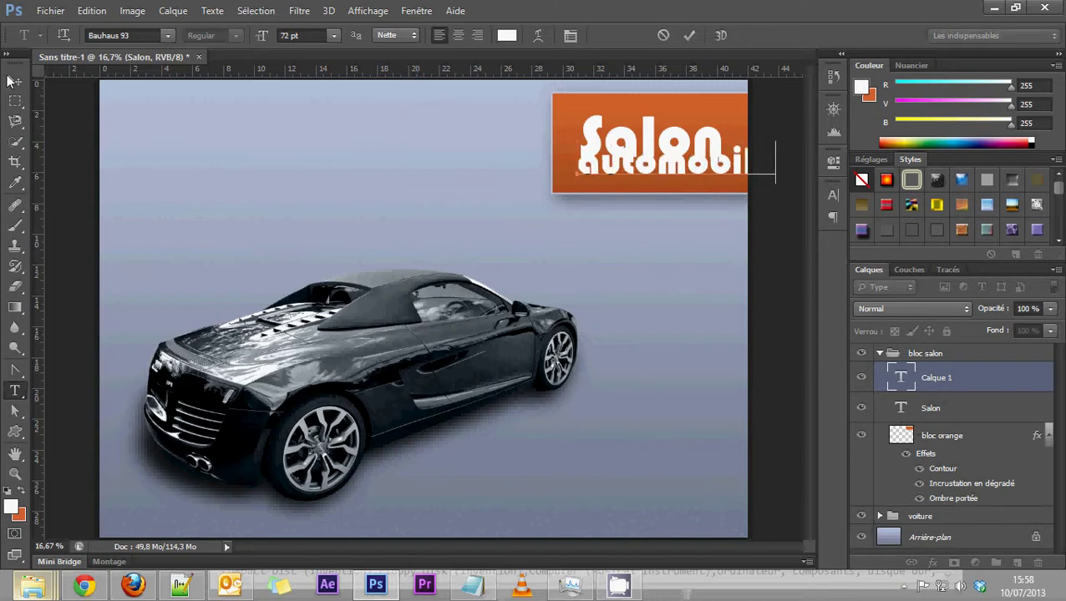
pyautogui.click(15, 79)
pyautogui.moveTo(640, 174); pyautogui.dragTo(683, 197)
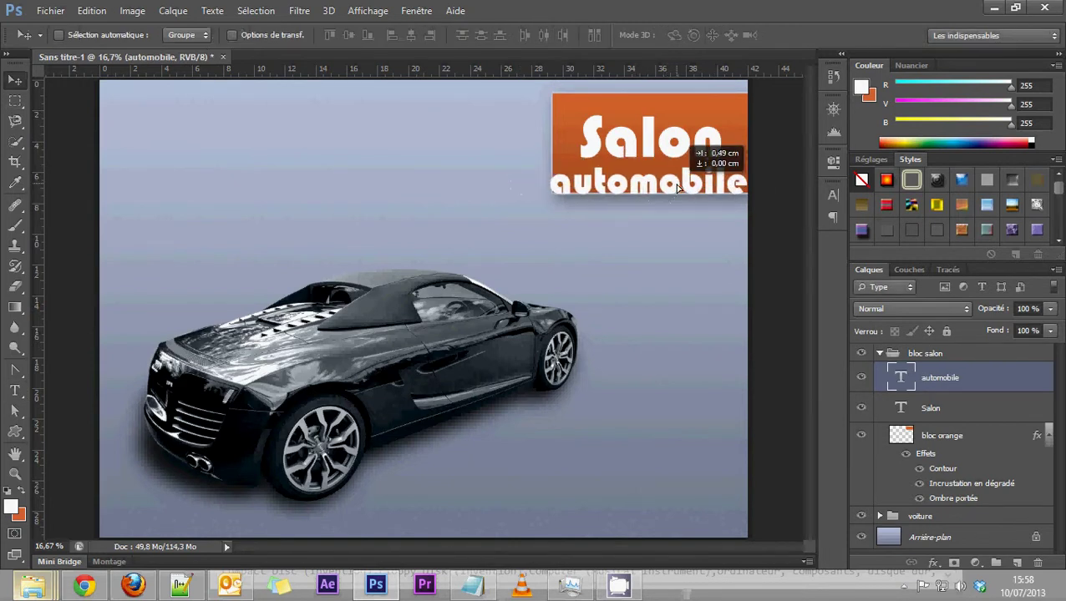
# Set 'automobile' to 36 pt and centre it under Salon
pyautogui.doubleClick(902, 378)
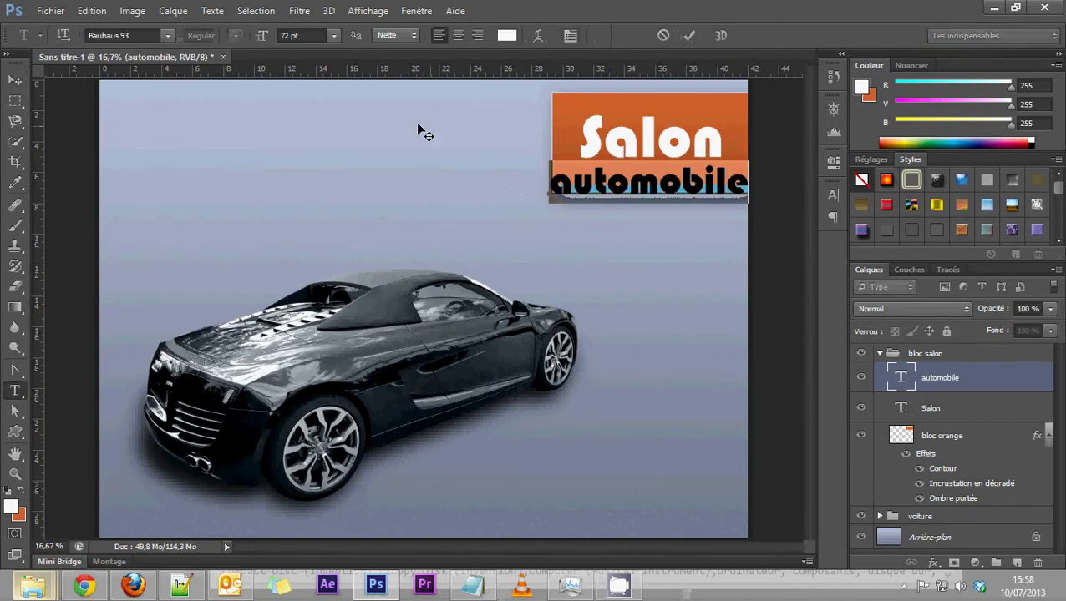
pyautogui.click(333, 35)
pyautogui.click(317, 251)
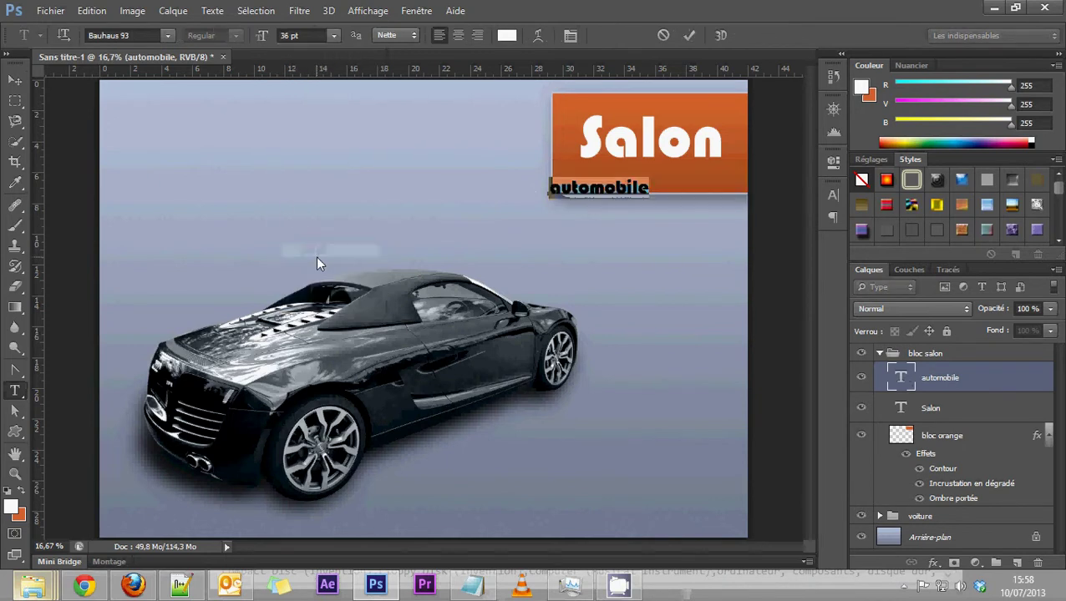
pyautogui.click(333, 35)
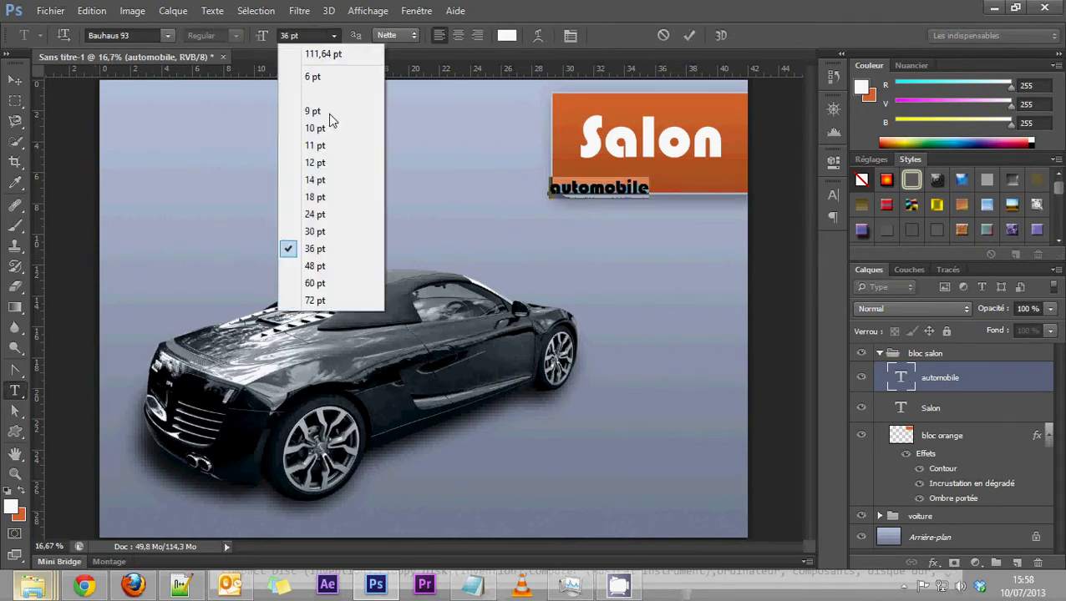
pyautogui.click(317, 249)
pyautogui.click(15, 80)
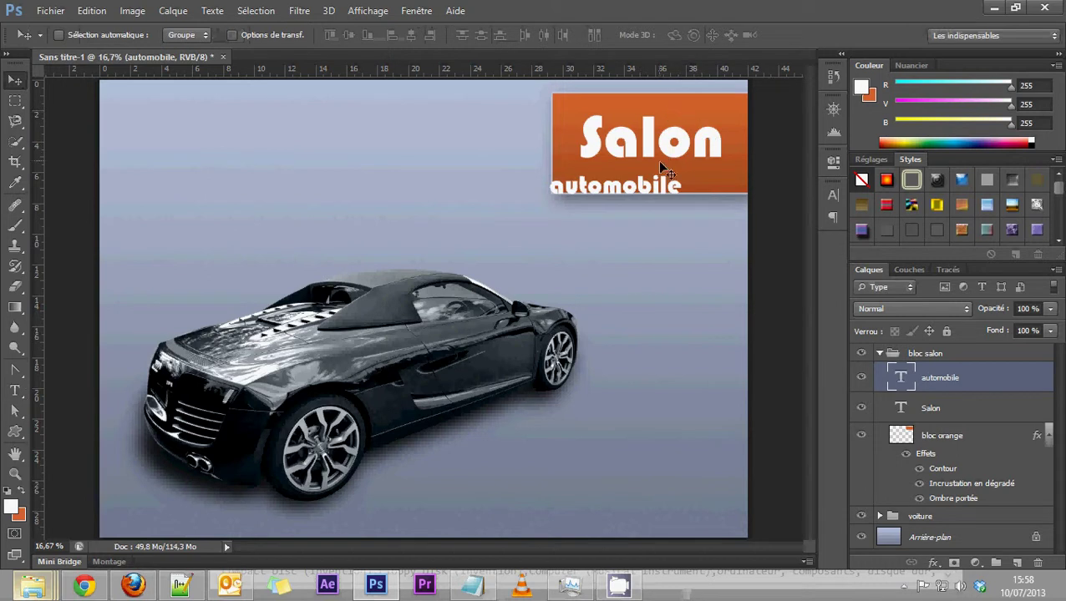
pyautogui.moveTo(659, 165); pyautogui.dragTo(691, 148)
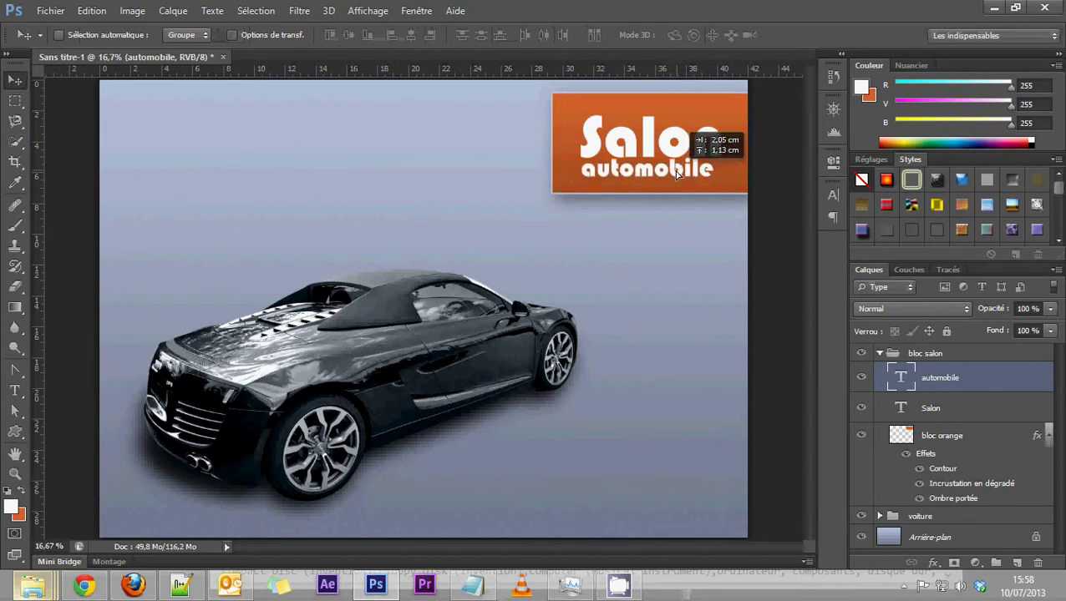
# Stretch 'automobile' to about 108% width with Free Transform beneath Salon
pyautogui.doubleClick(899, 377)
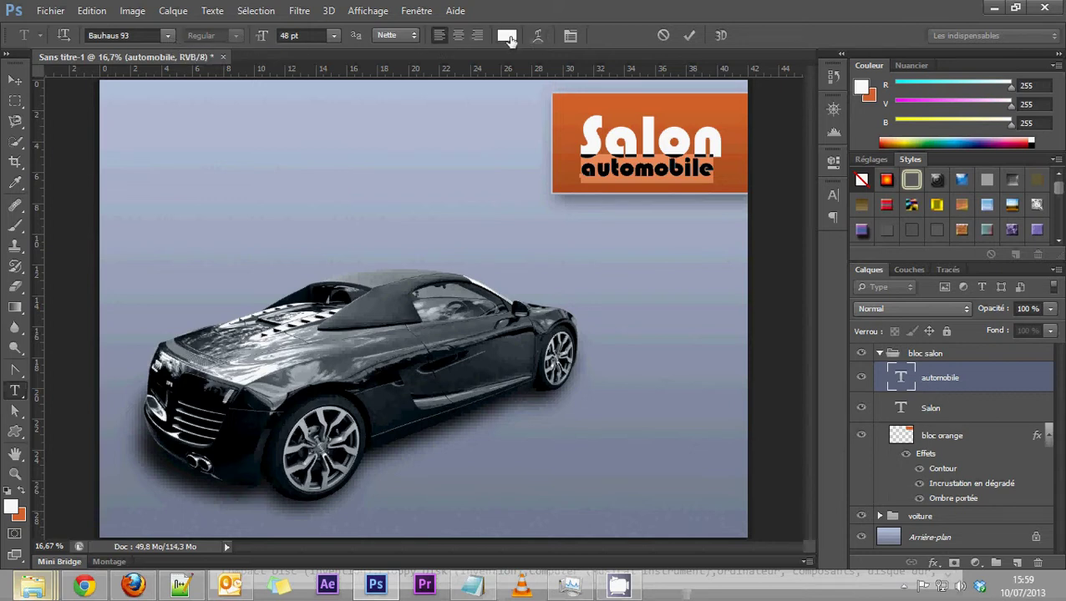
pyautogui.click(689, 35)
pyautogui.press('v')
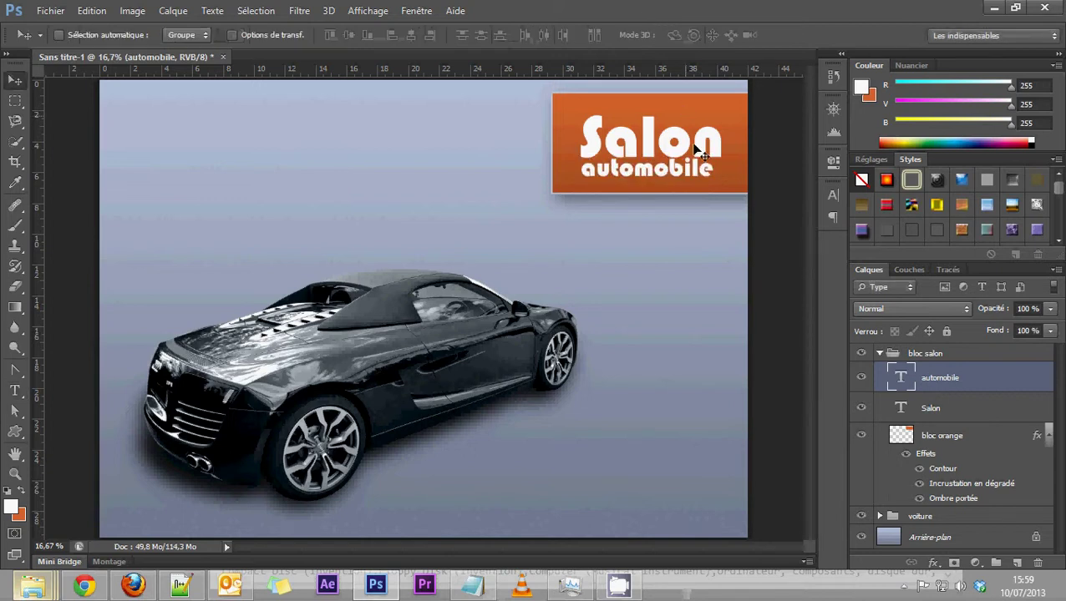
pyautogui.hotkey('ctrl', 't')
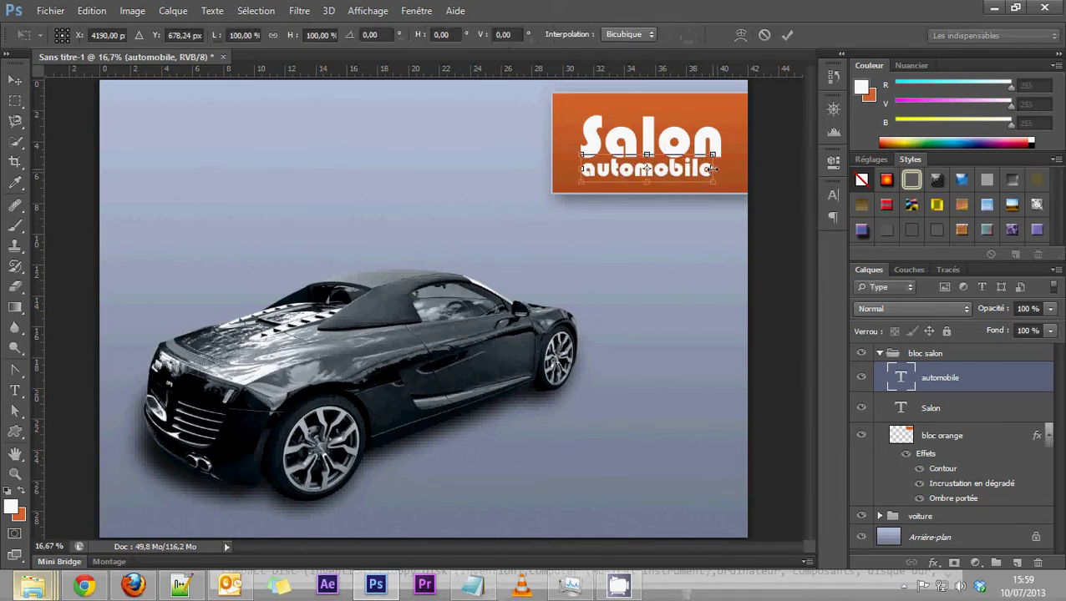
pyautogui.moveTo(712, 168); pyautogui.dragTo(723, 168)
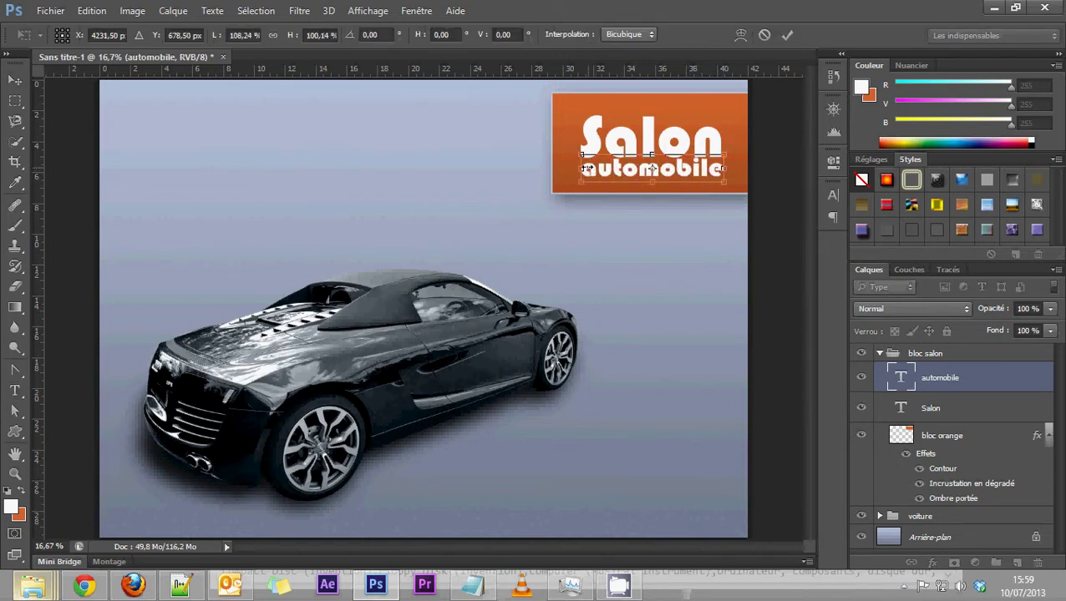
pyautogui.moveTo(651, 182); pyautogui.dragTo(650, 172)
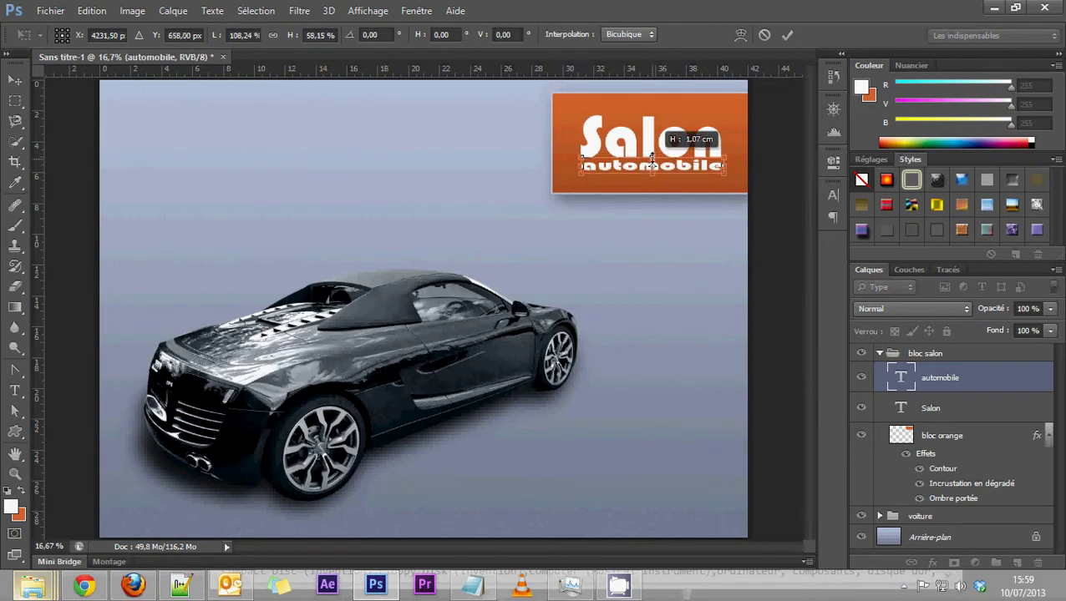
pyautogui.moveTo(652, 172); pyautogui.dragTo(654, 180)
pyautogui.press('Return')
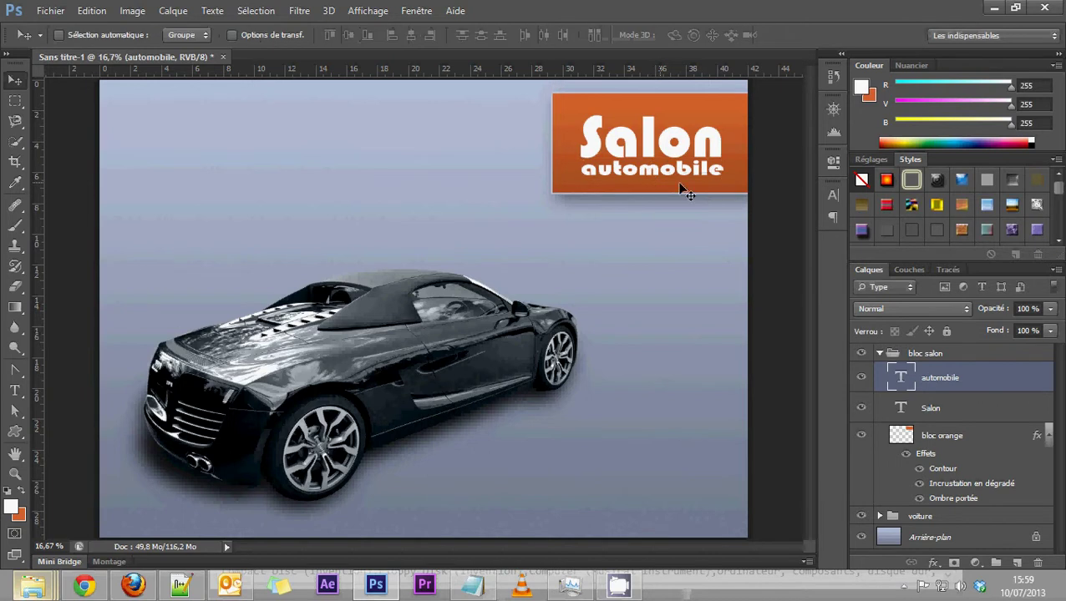
pyautogui.click(1049, 309)
# Fade 'automobile' to 65% opacity and shift it together with Salon to the right
pyautogui.moveTo(1019, 330)
pyautogui.mouseDown()
pyautogui.moveTo(1007, 330)
pyautogui.moveTo(1024, 331)
pyautogui.mouseUp()
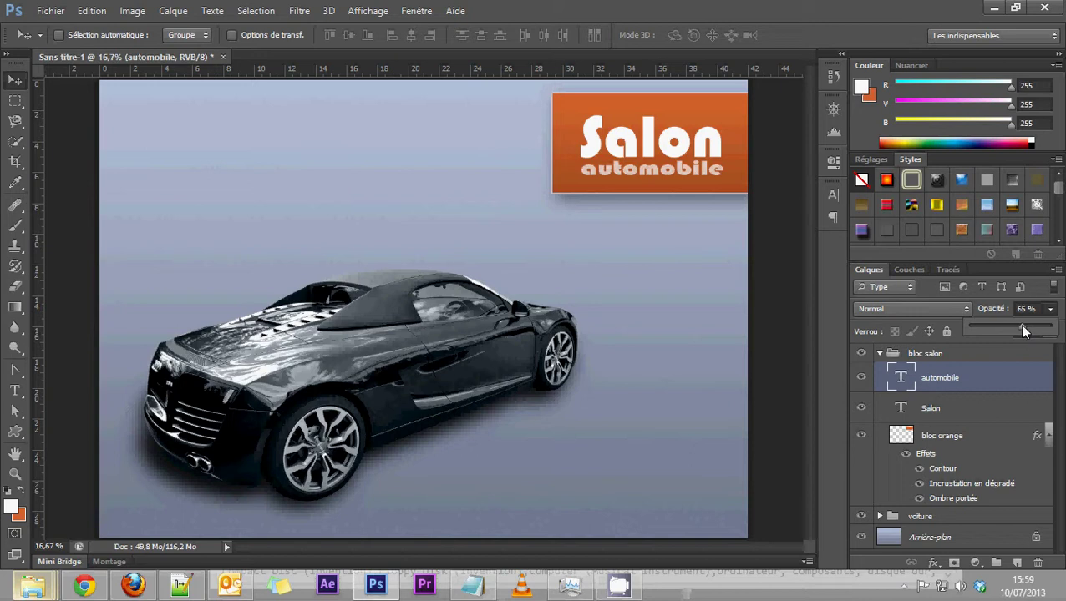
pyautogui.click(8, 76)
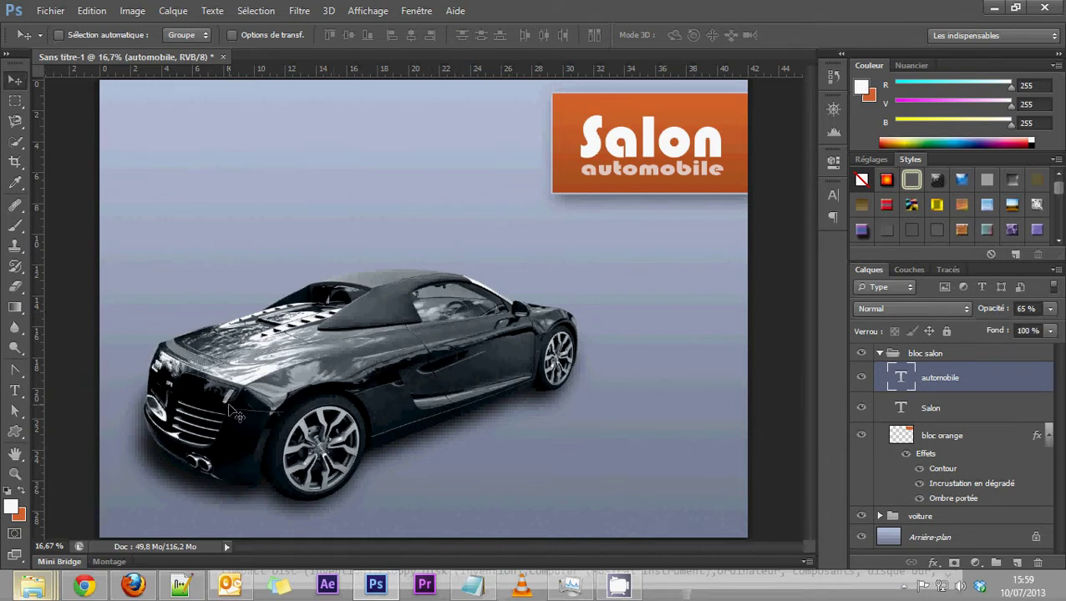
pyautogui.click(927, 408)
pyautogui.keyDown('shift'); pyautogui.click(929, 380); pyautogui.keyUp('shift')
pyautogui.moveTo(671, 163); pyautogui.dragTo(686, 158)
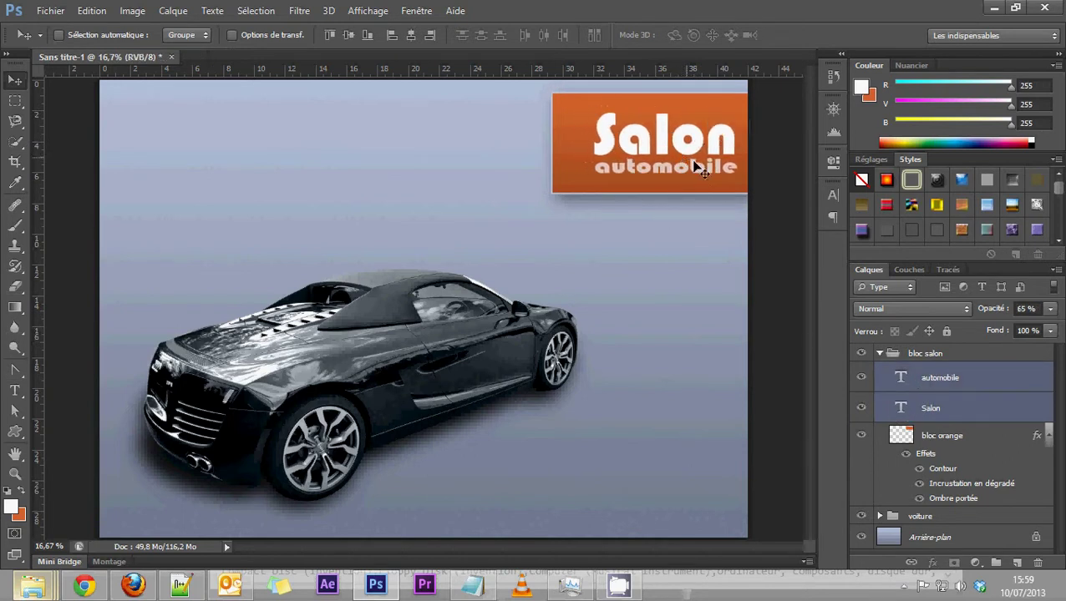
# Move the bloc orange layer right and shorten it from the bottom to fit the title
pyautogui.click(919, 435)
pyautogui.moveTo(577, 158); pyautogui.dragTo(592, 165)
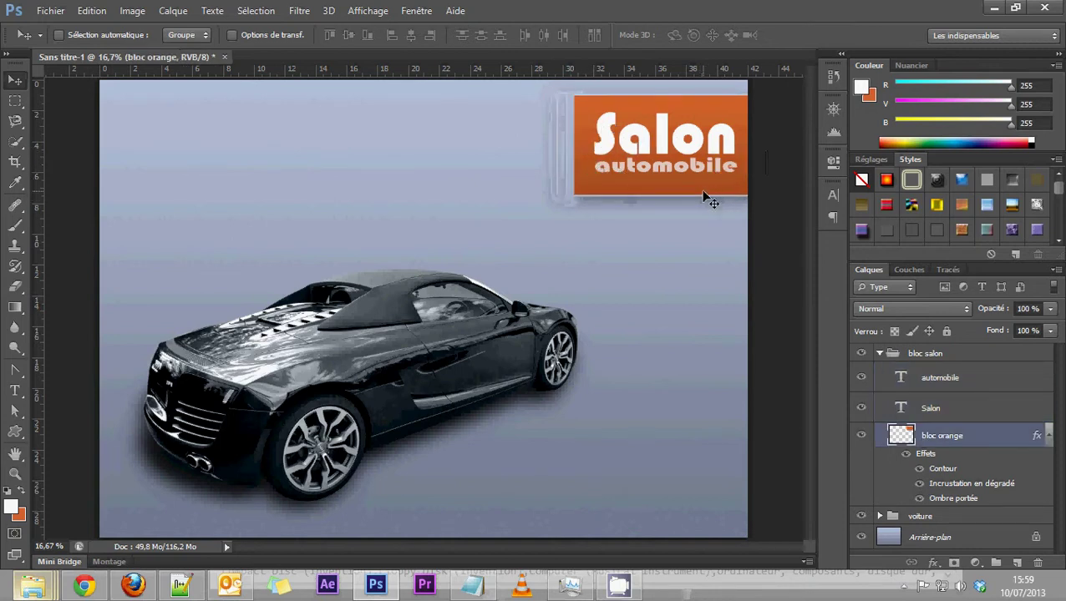
pyautogui.moveTo(701, 194); pyautogui.dragTo(702, 201)
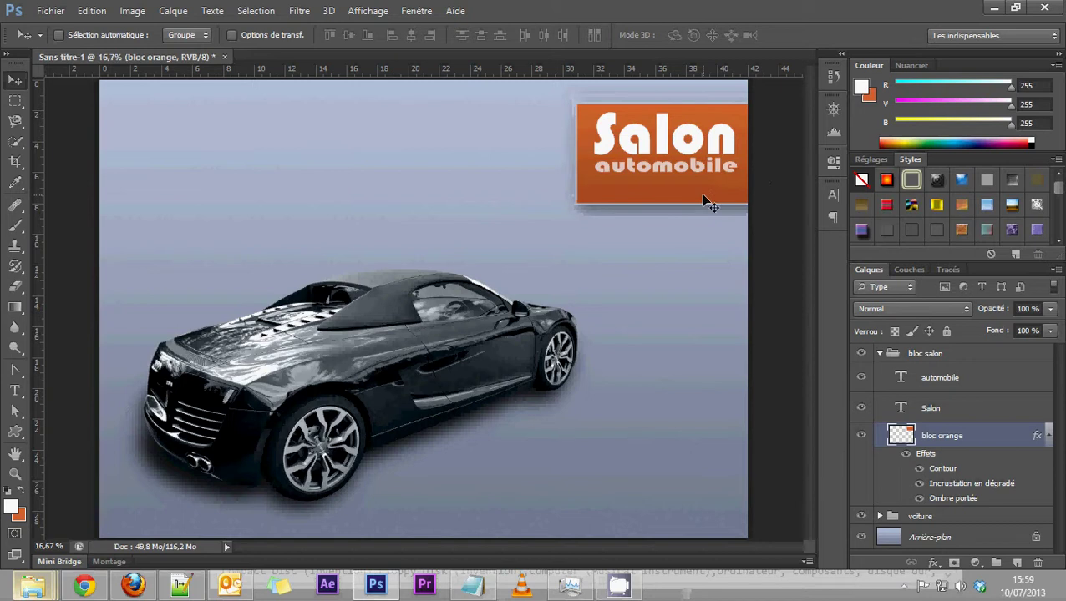
pyautogui.press('Left')
pyautogui.press('Left')
pyautogui.press('Left')
pyautogui.press('Left')
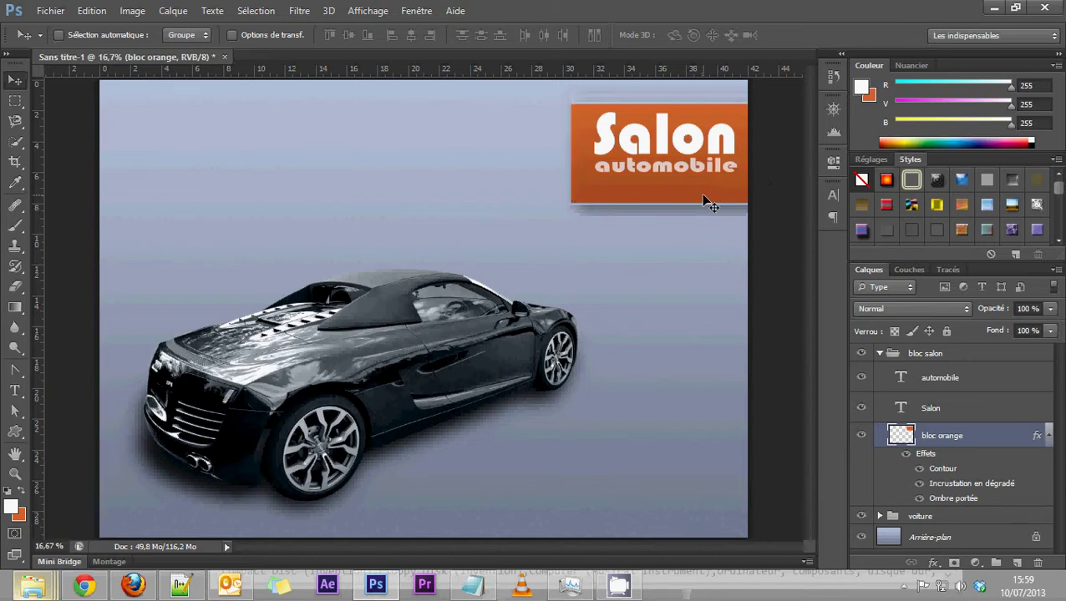
pyautogui.hotkey('ctrl', 't')
pyautogui.moveTo(669, 205); pyautogui.dragTo(671, 185)
pyautogui.press('Return')
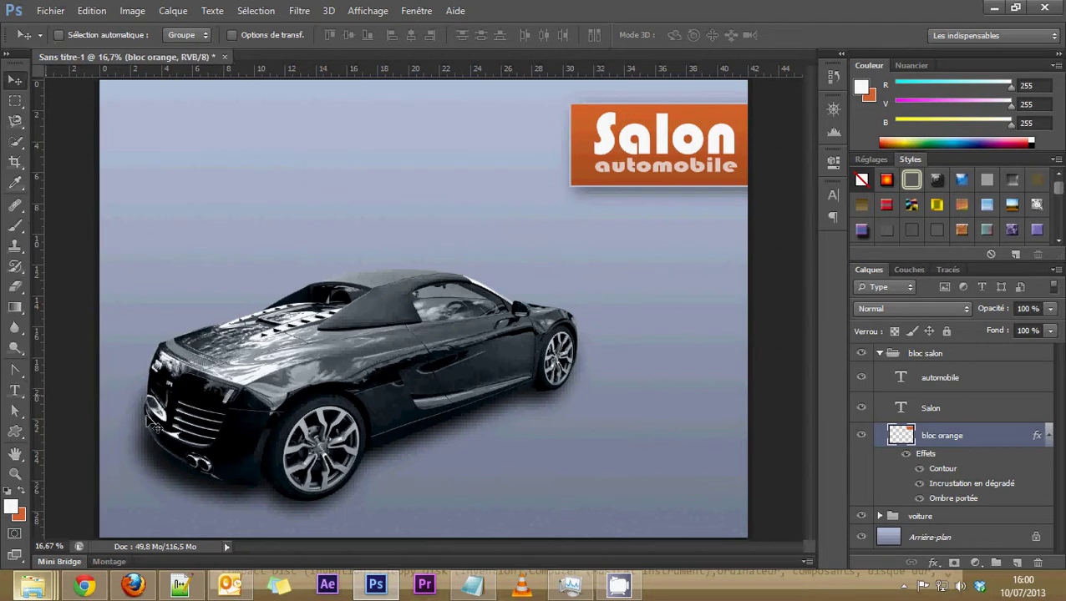
# Collapse the bloc salon group and delete a stray empty Calque 1 layer
pyautogui.click(879, 353)
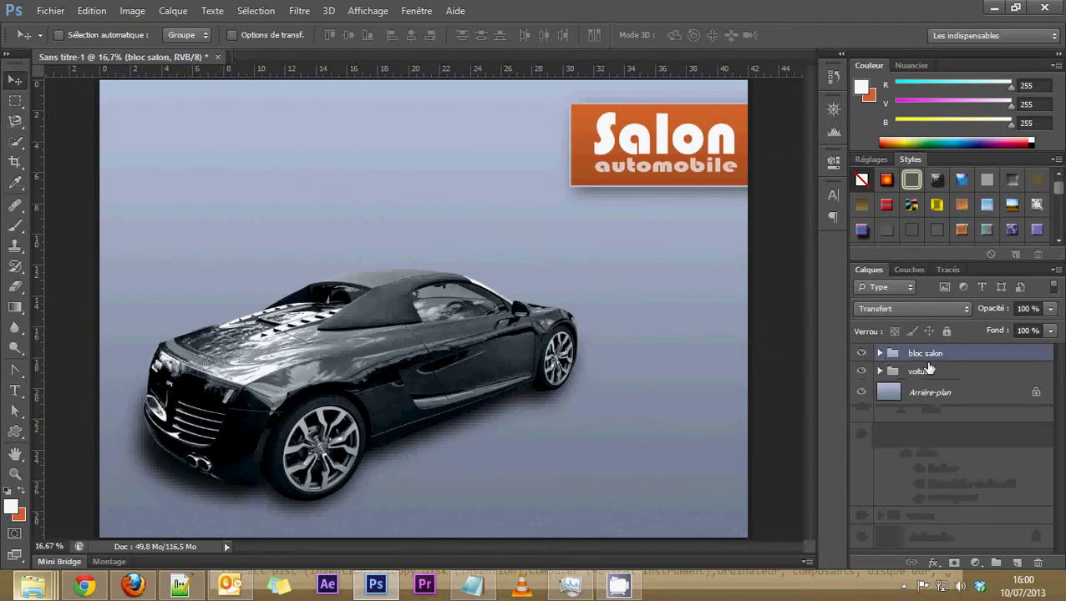
pyautogui.click(918, 373)
pyautogui.click(906, 354)
pyautogui.click(1016, 565)
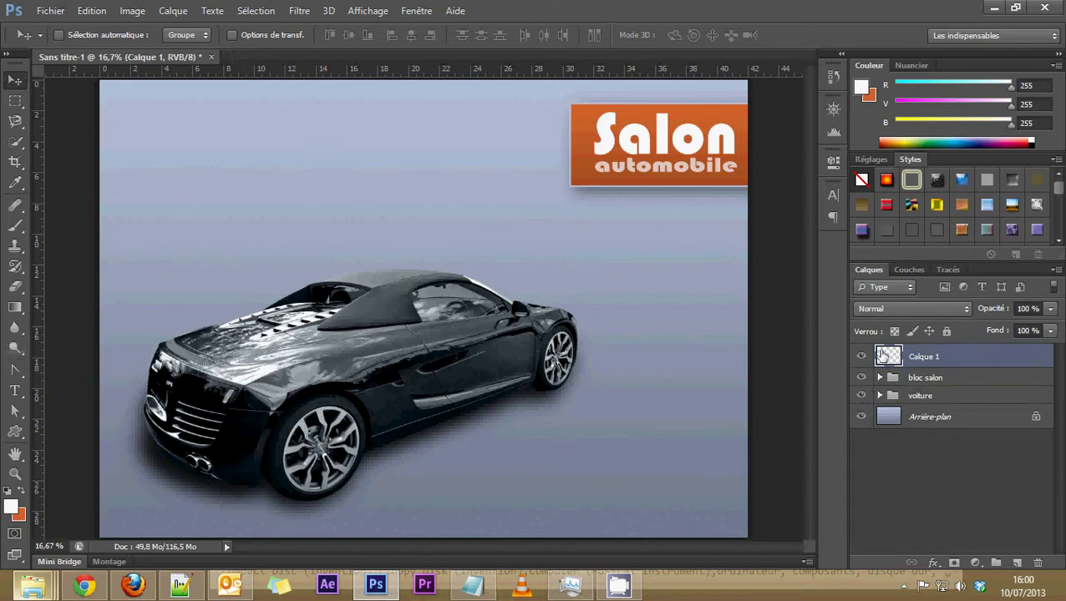
pyautogui.moveTo(887, 356); pyautogui.dragTo(1038, 562)
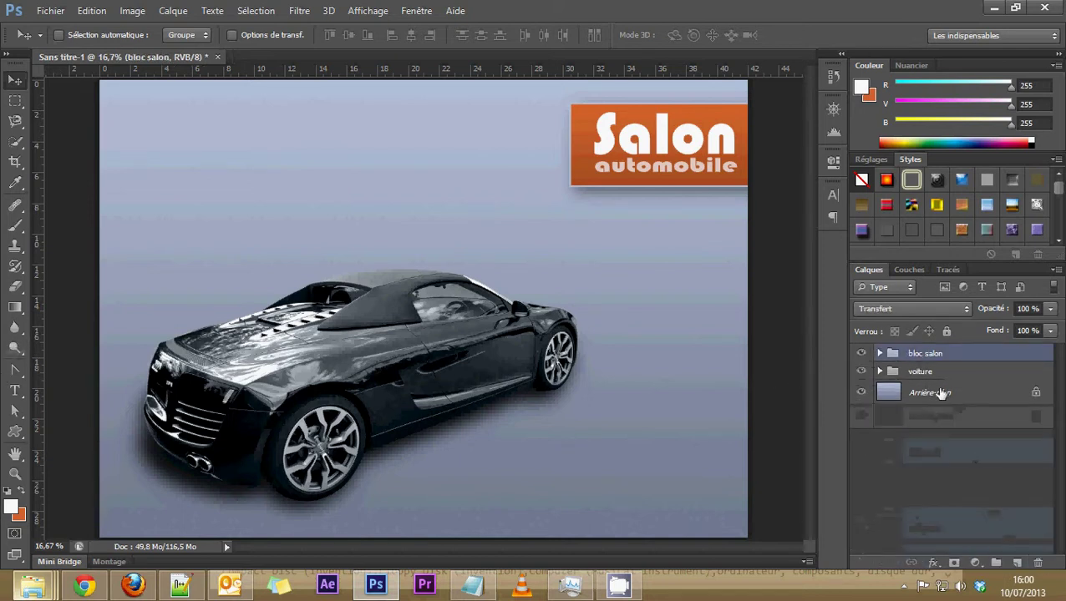
# Type the tagline 'Le salon des jolies voiture' and move it down over the car
pyautogui.click(14, 390)
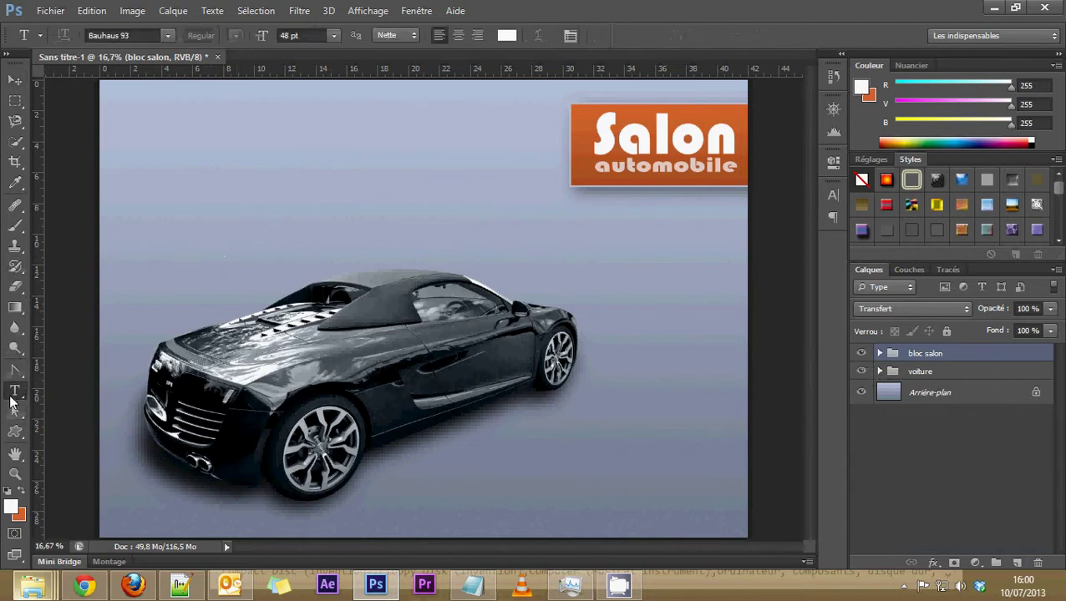
pyautogui.click(182, 248)
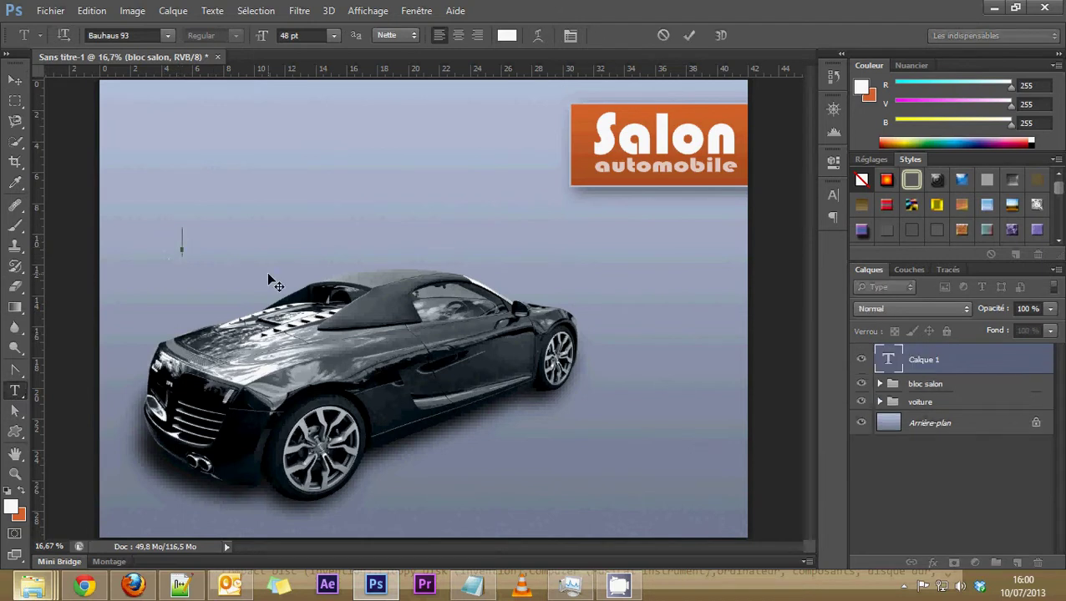
pyautogui.write('Sa')
pyautogui.press('BackSpace')
pyautogui.press('BackSpace')
pyautogui.write('Le salon des')
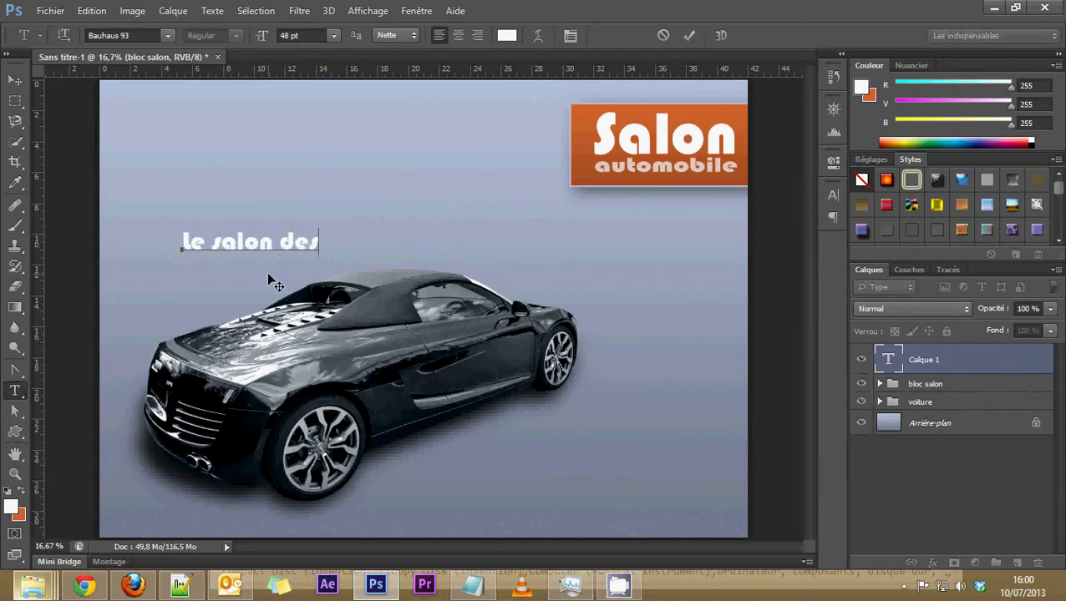
pyautogui.write(' b')
pyautogui.press('BackSpace')
pyautogui.write('jolies')
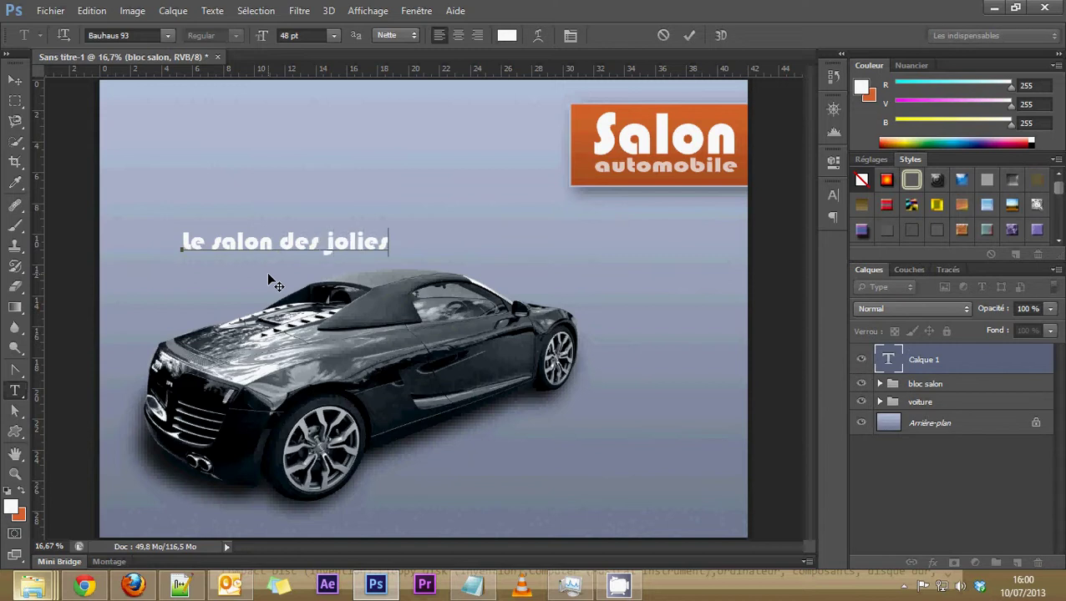
pyautogui.write(' voit')
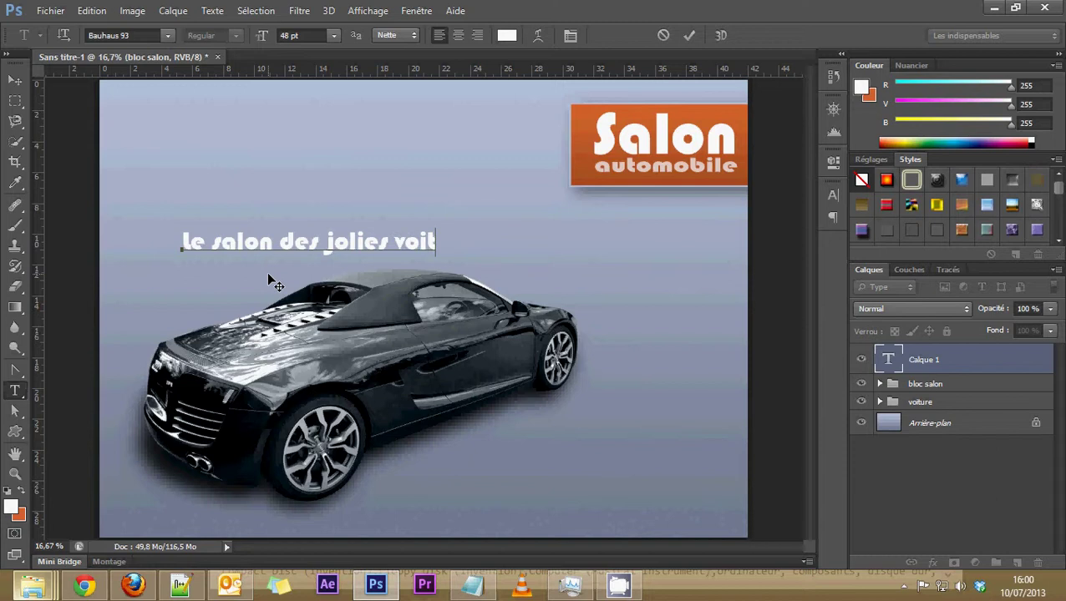
pyautogui.write('ures')
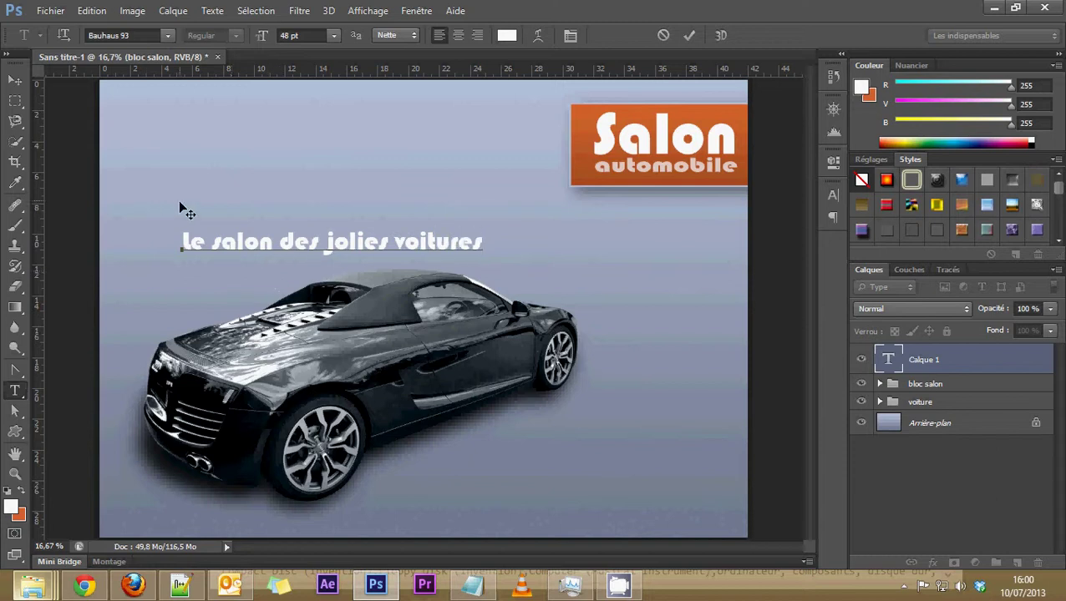
pyautogui.click(15, 80)
pyautogui.moveTo(314, 242)
pyautogui.mouseDown()
pyautogui.moveTo(409, 348)
pyautogui.moveTo(451, 446)
pyautogui.mouseUp()
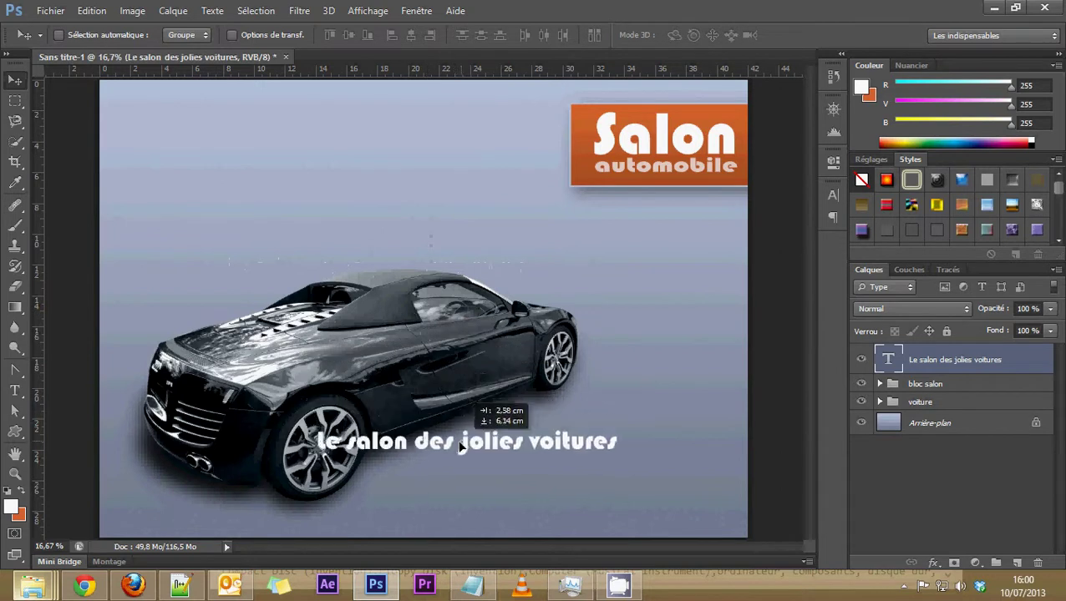
# Set the tagline in Bauhaus 93 and place it across the middle of the car
pyautogui.doubleClick(890, 360)
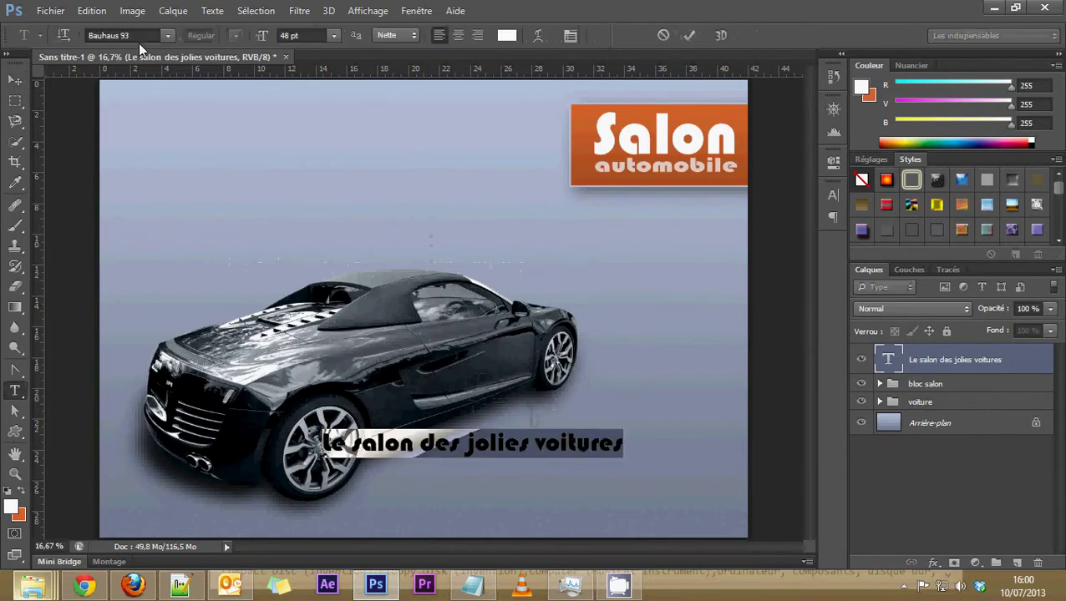
pyautogui.click(167, 36)
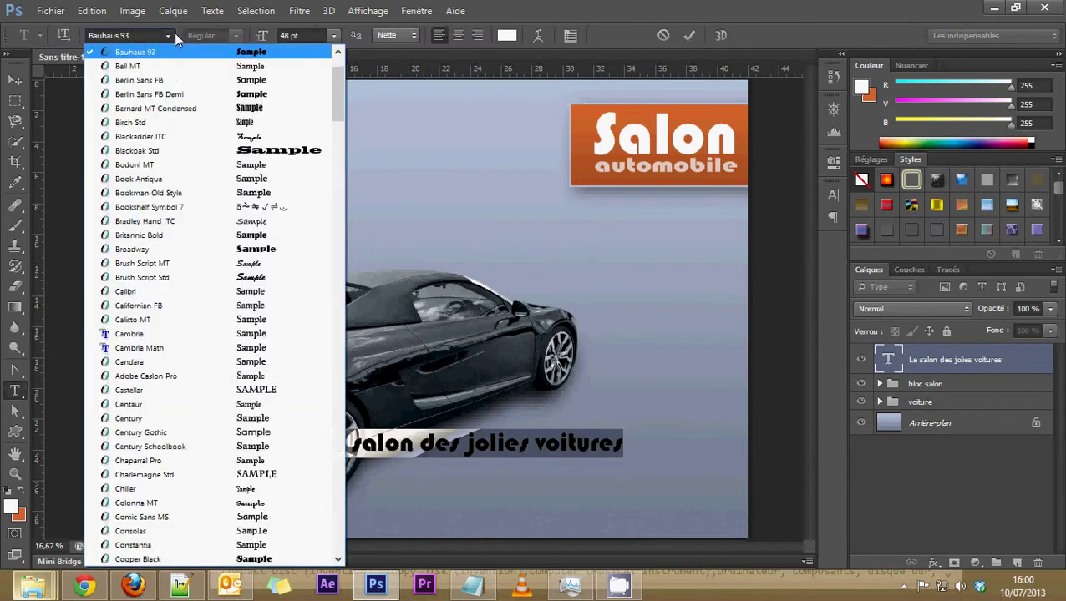
pyautogui.moveTo(337, 97); pyautogui.dragTo(340, 87)
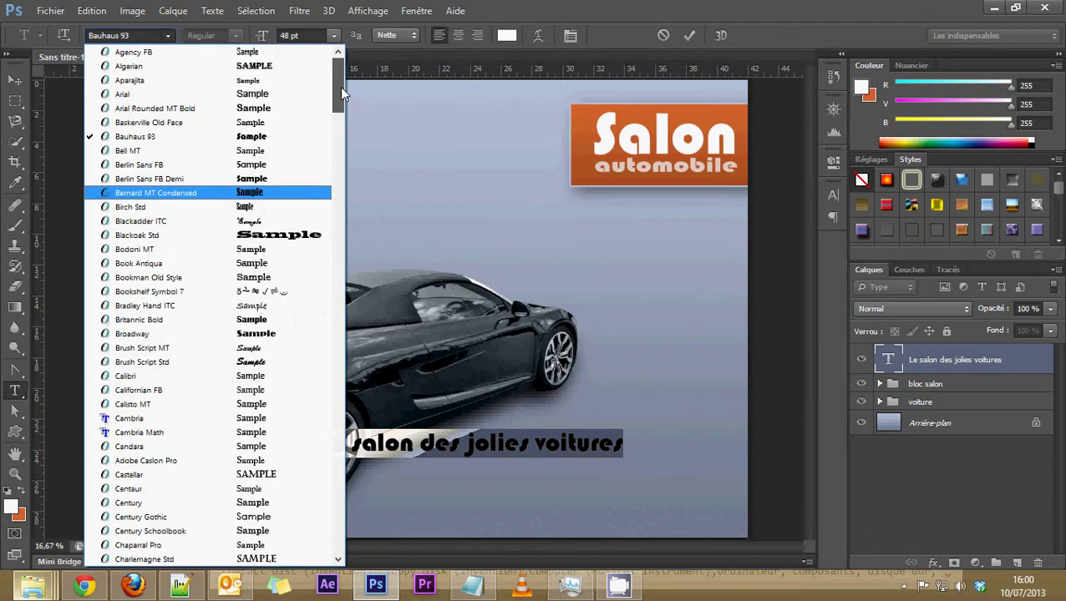
pyautogui.click(14, 85)
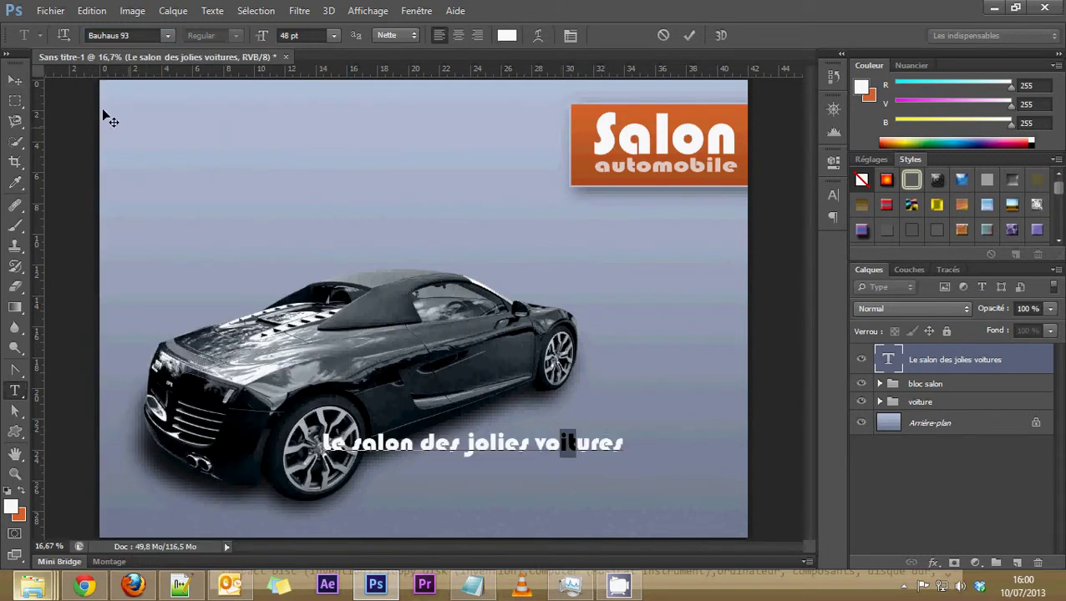
pyautogui.click(15, 79)
pyautogui.moveTo(467, 440); pyautogui.dragTo(360, 226)
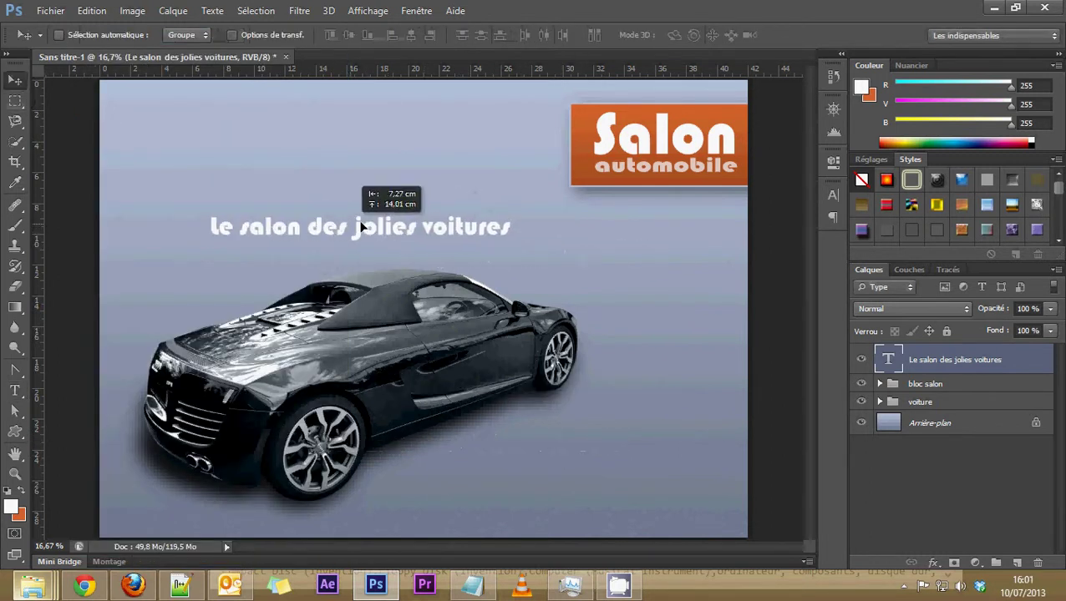
pyautogui.moveTo(506, 236)
pyautogui.mouseDown()
pyautogui.moveTo(548, 240)
pyautogui.moveTo(576, 424)
pyautogui.moveTo(554, 374)
pyautogui.moveTo(569, 361)
pyautogui.mouseUp()
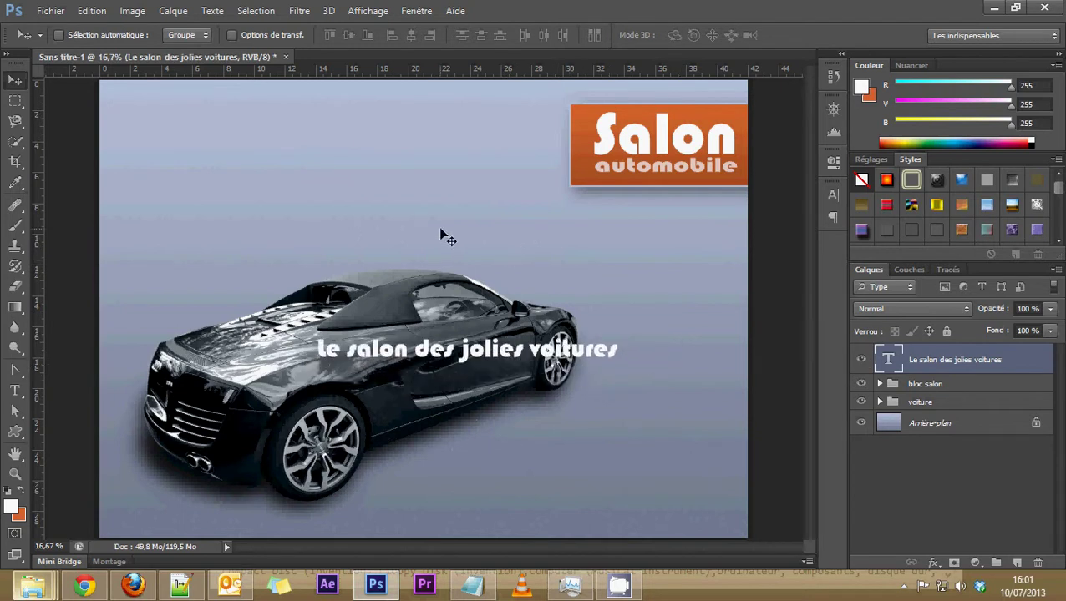
# Enlarge the tagline with Free Transform and shift it right and down
pyautogui.hotkey('ctrl', 't')
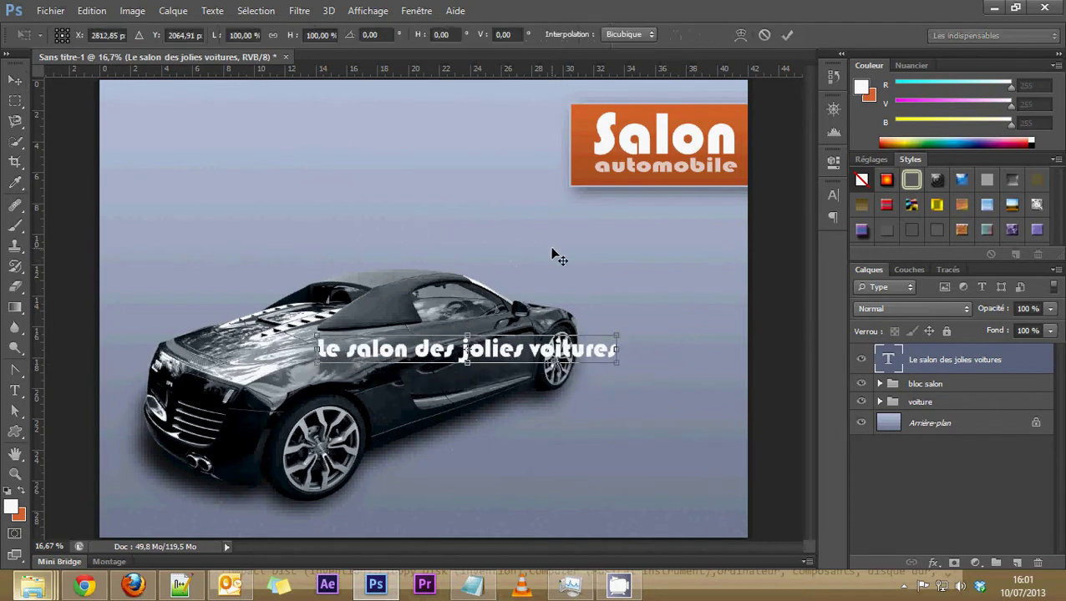
pyautogui.moveTo(317, 335)
pyautogui.mouseDown()
pyautogui.moveTo(288, 300)
pyautogui.moveTo(188, 259)
pyautogui.moveTo(198, 291)
pyautogui.mouseUp()
pyautogui.moveTo(457, 366); pyautogui.dragTo(534, 390)
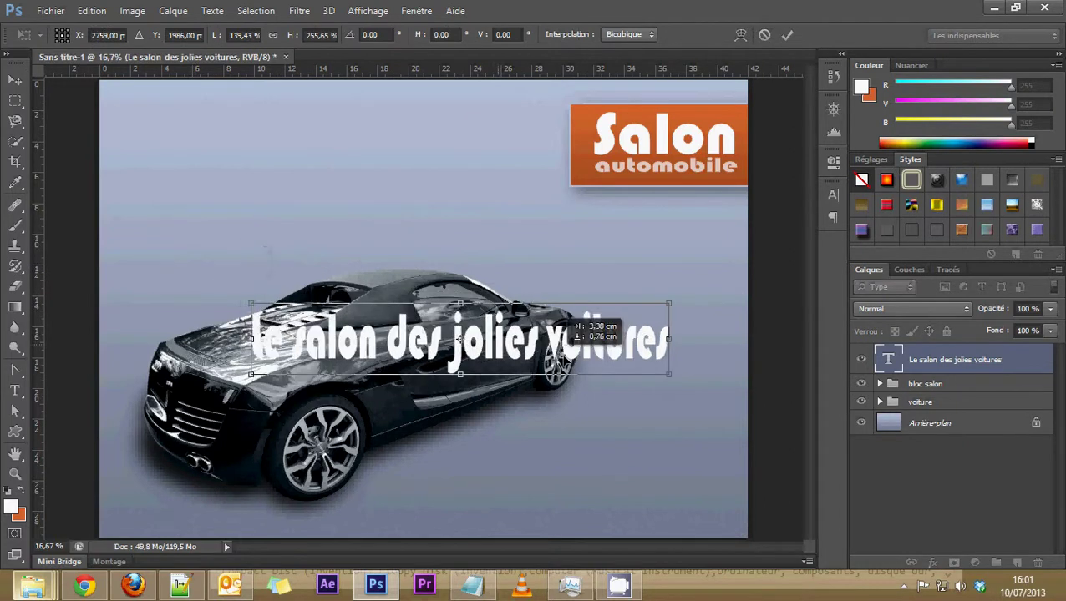
pyautogui.moveTo(647, 358); pyautogui.dragTo(647, 335)
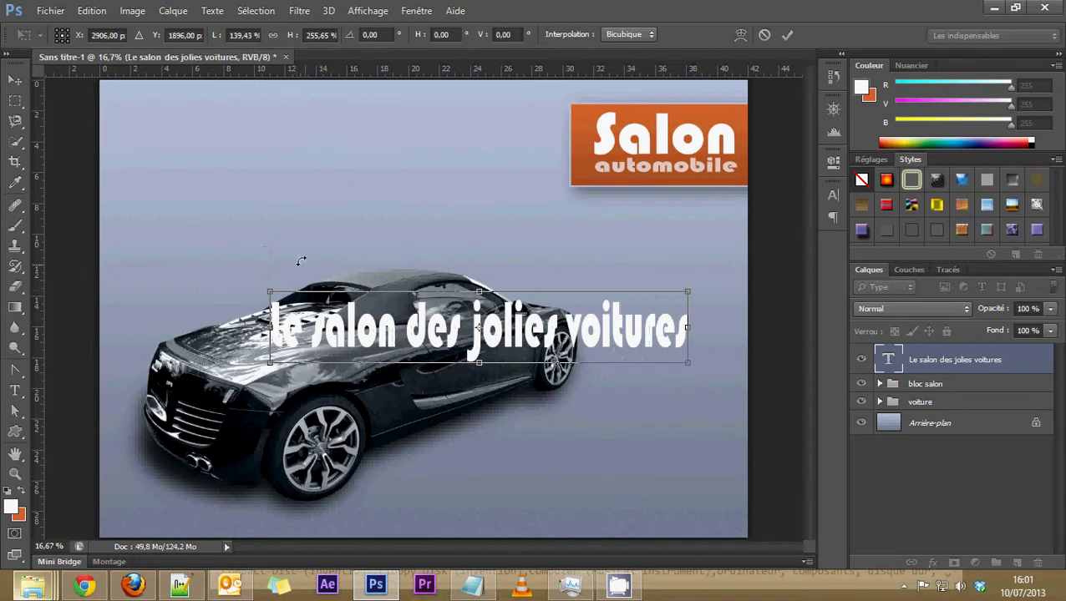
# Rotate the tagline to about -21°, skew it, and lower it onto the car's side
pyautogui.moveTo(300, 262); pyautogui.dragTo(287, 260)
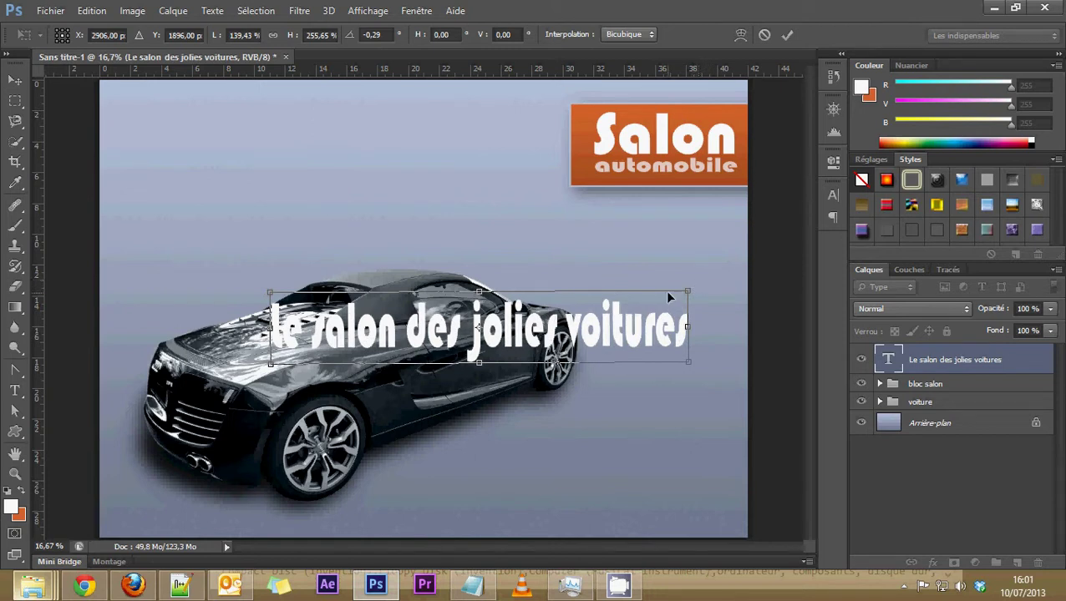
pyautogui.moveTo(701, 280); pyautogui.dragTo(672, 214)
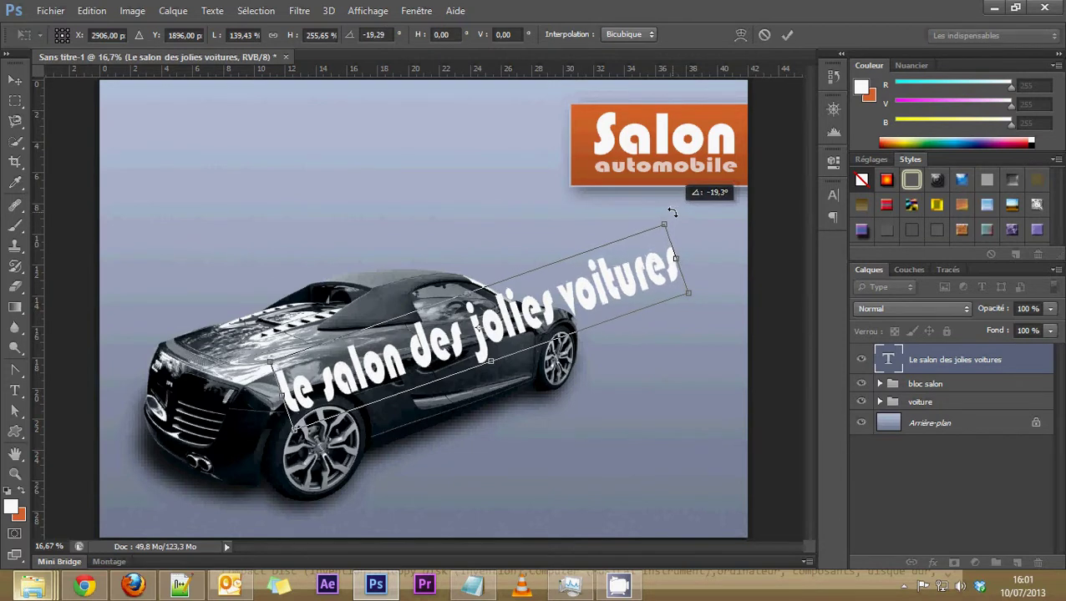
pyautogui.moveTo(672, 214); pyautogui.dragTo(674, 215)
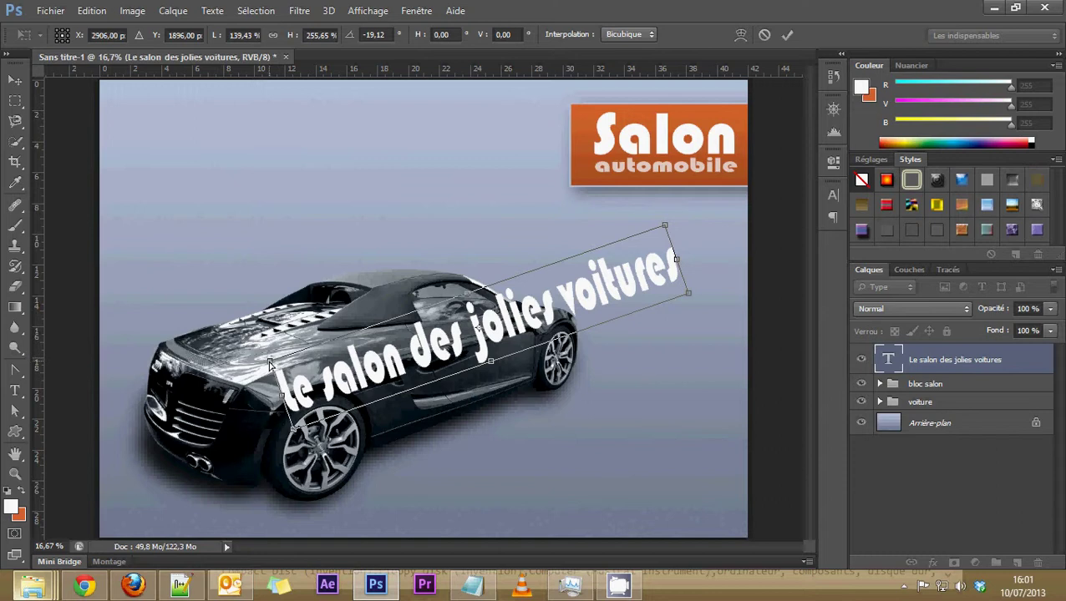
pyautogui.moveTo(270, 361)
pyautogui.mouseDown()
pyautogui.moveTo(304, 367)
pyautogui.moveTo(286, 373)
pyautogui.moveTo(427, 372)
pyautogui.moveTo(357, 308)
pyautogui.moveTo(395, 248)
pyautogui.moveTo(271, 319)
pyautogui.moveTo(319, 365)
pyautogui.moveTo(305, 369)
pyautogui.mouseUp()
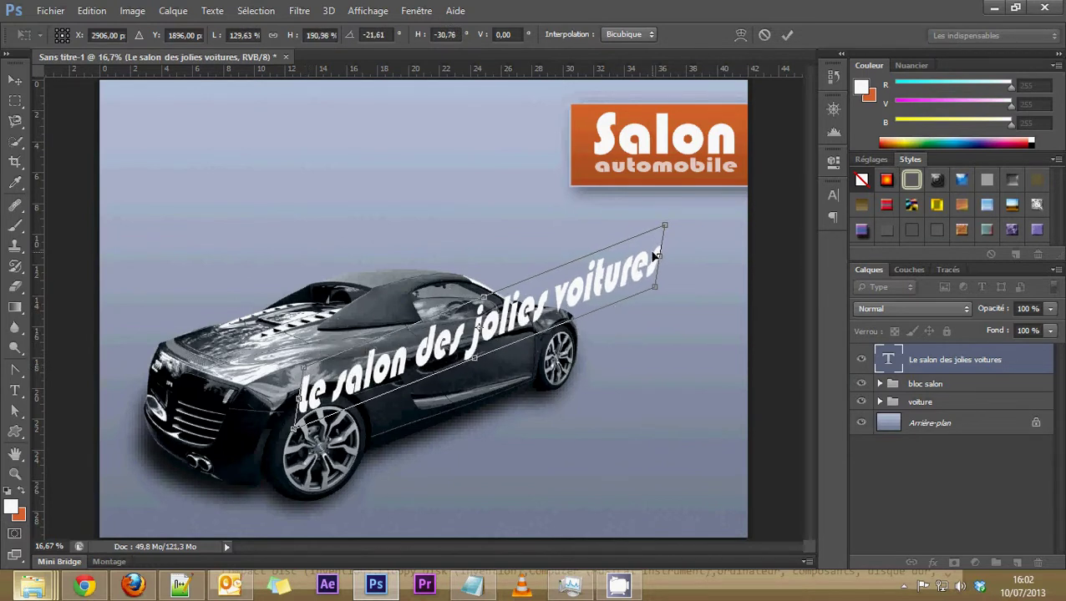
pyautogui.moveTo(625, 271); pyautogui.dragTo(655, 288)
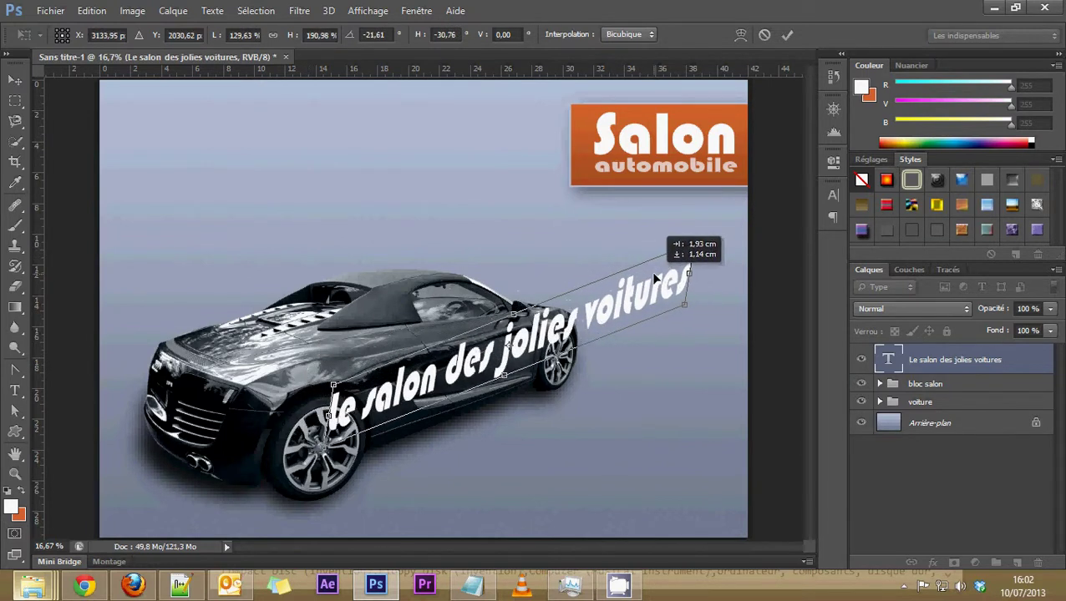
pyautogui.moveTo(333, 389); pyautogui.dragTo(335, 392)
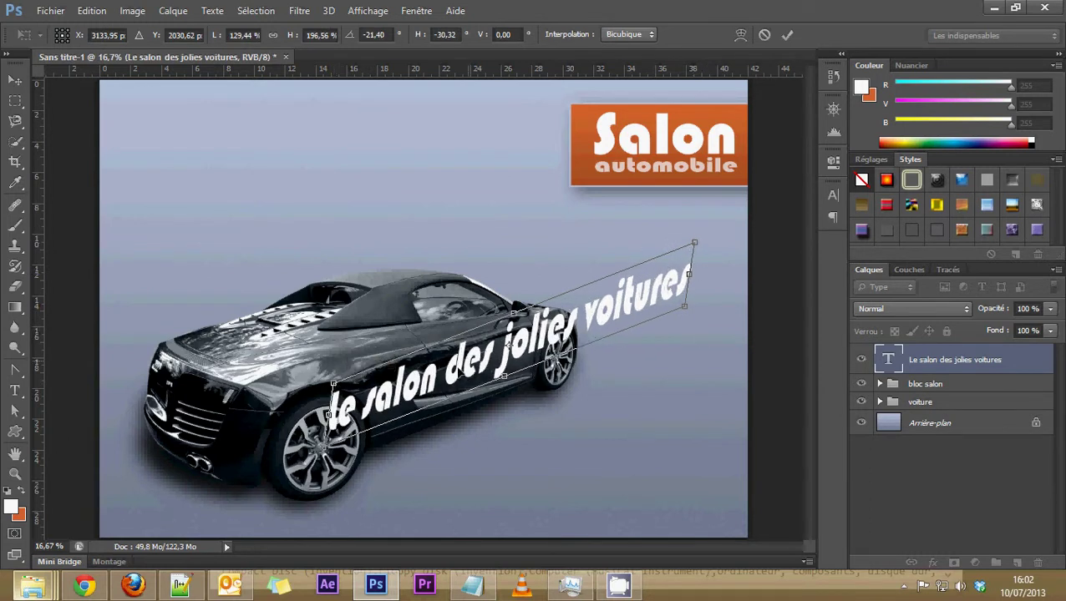
pyautogui.moveTo(474, 365); pyautogui.dragTo(468, 391)
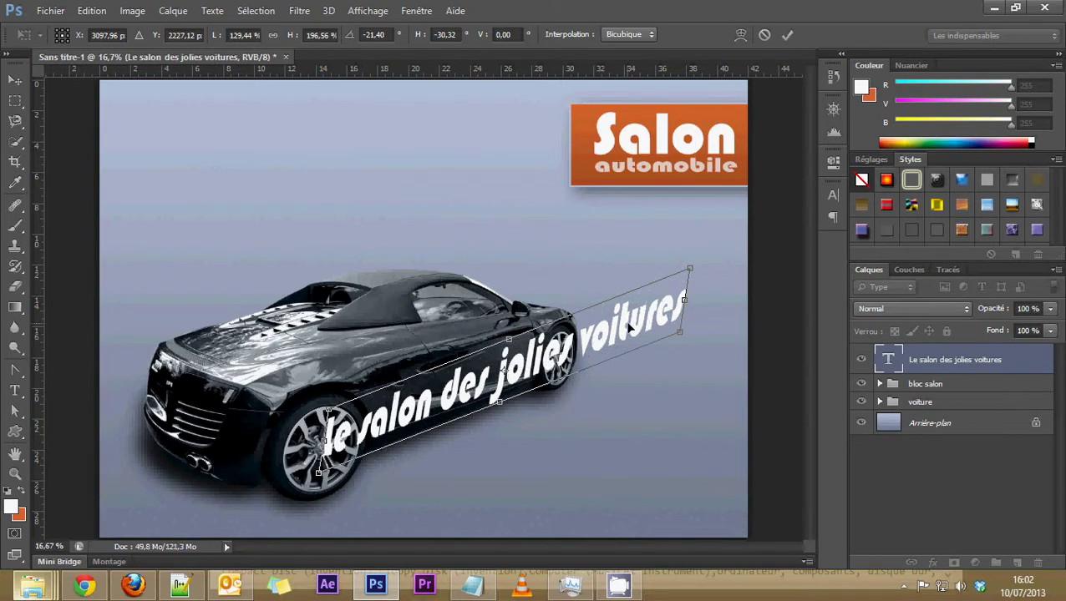
# Reduce the tagline's skew, steepen its angle and stretch its left edge taller
pyautogui.rightClick(478, 409)
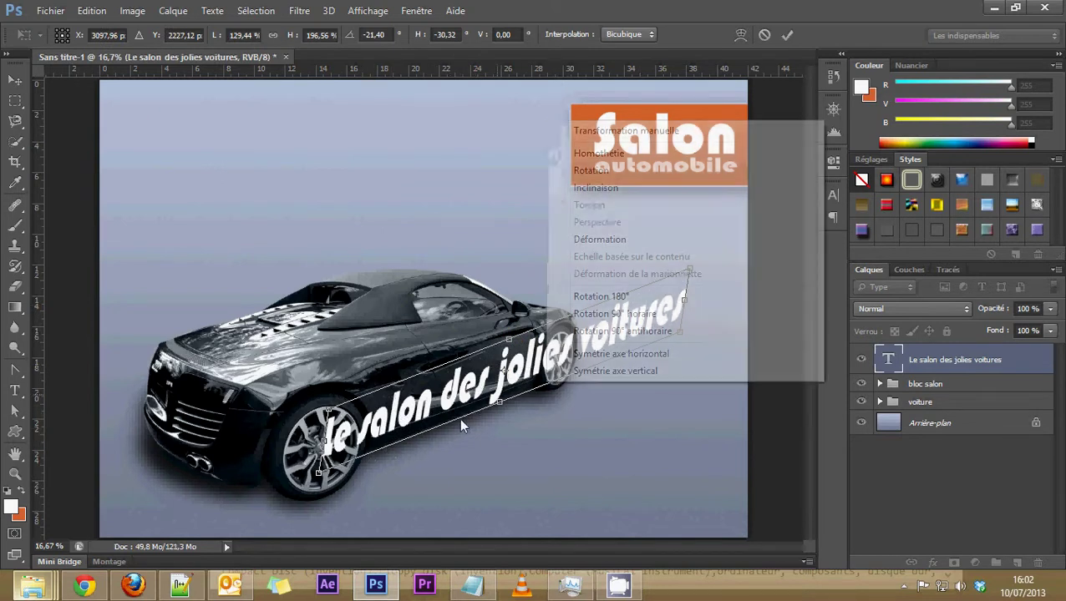
pyautogui.press('Escape')
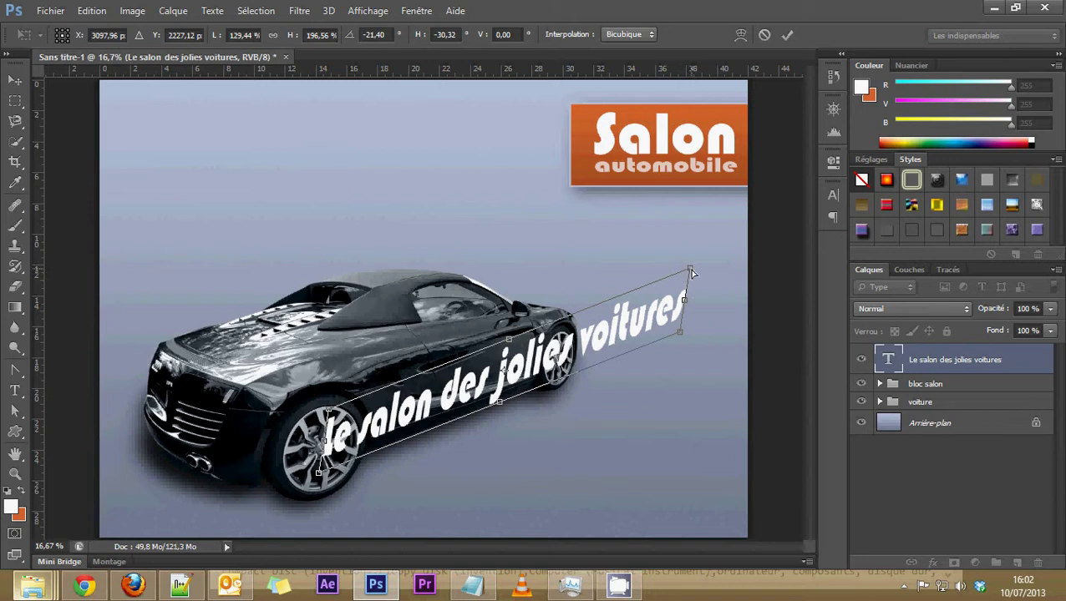
pyautogui.moveTo(689, 269)
pyautogui.mouseDown()
pyautogui.moveTo(691, 287)
pyautogui.moveTo(680, 294)
pyautogui.mouseUp()
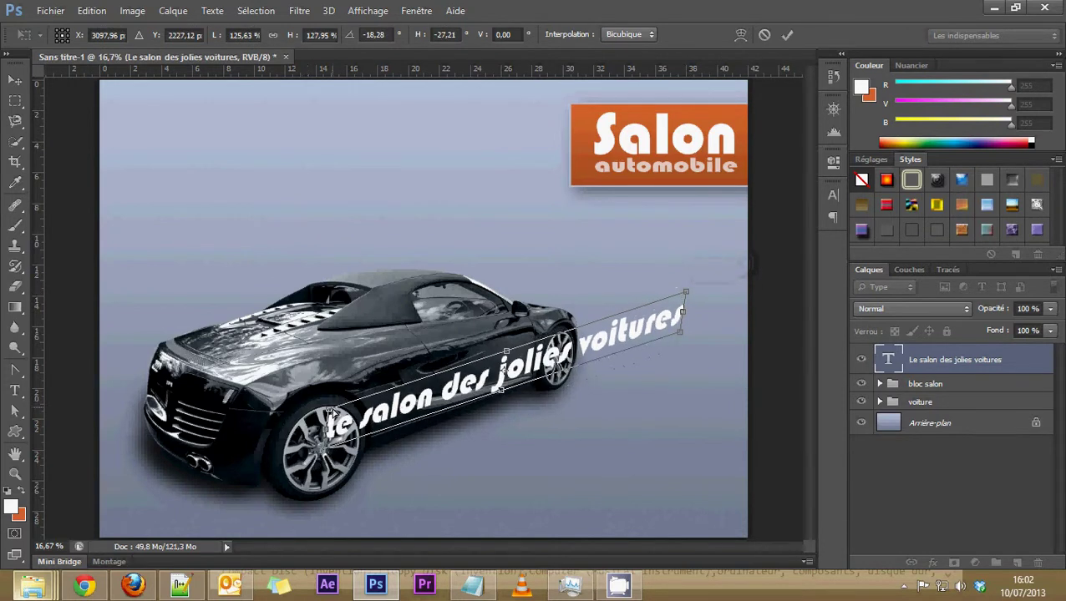
pyautogui.moveTo(330, 414); pyautogui.dragTo(333, 401)
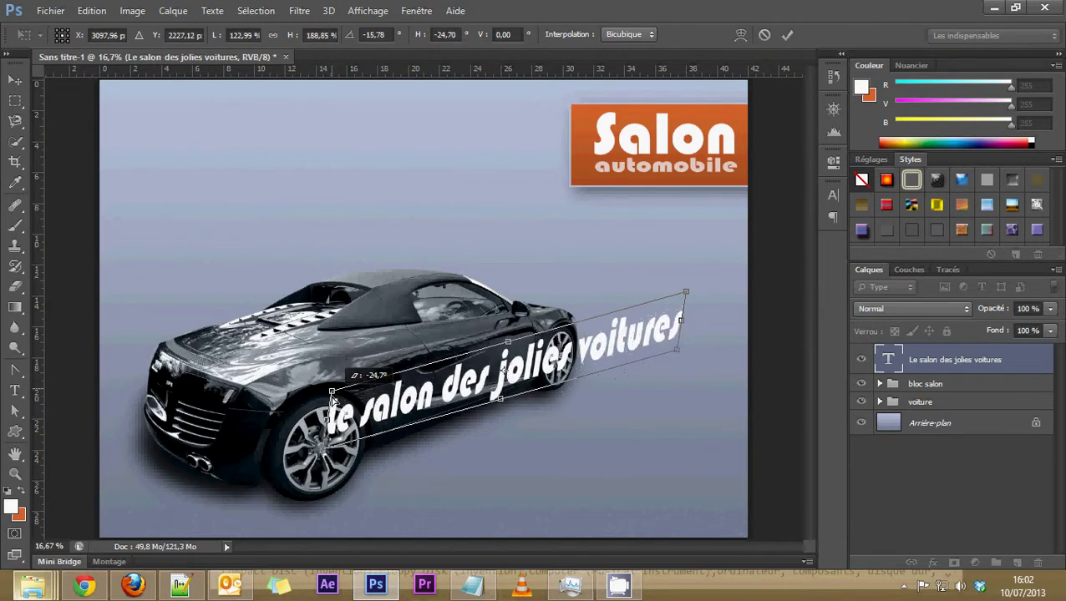
pyautogui.moveTo(332, 400); pyautogui.dragTo(332, 396)
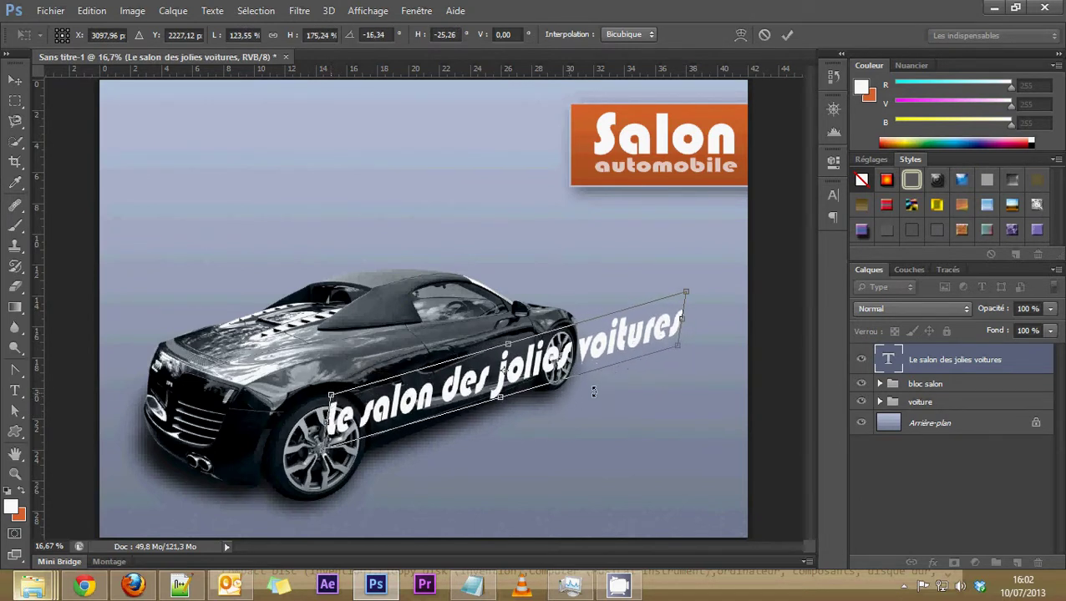
pyautogui.moveTo(686, 309); pyautogui.dragTo(668, 292)
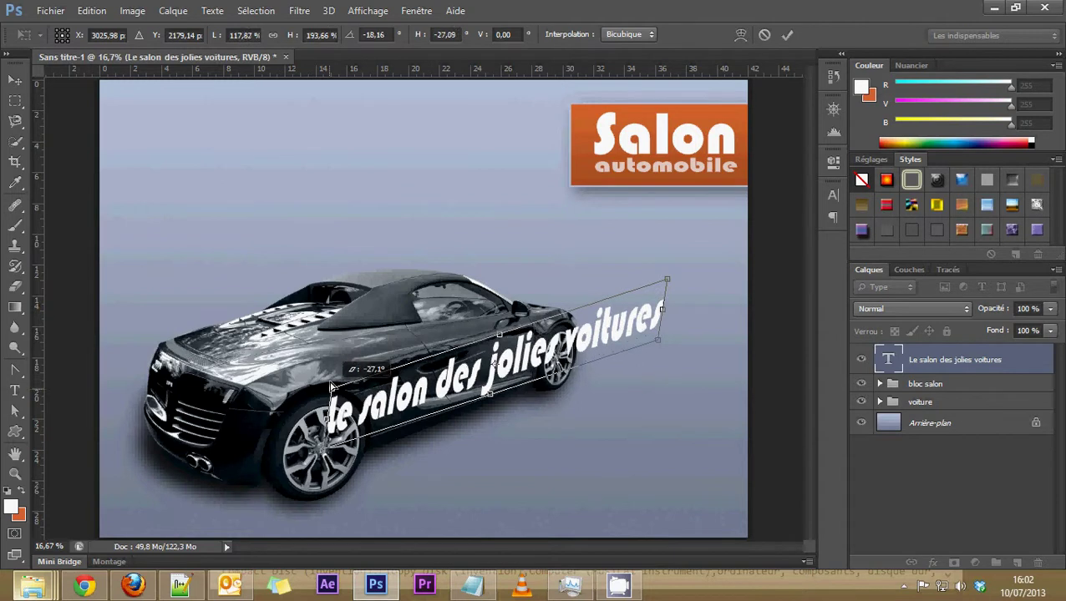
pyautogui.moveTo(331, 399)
pyautogui.mouseDown()
pyautogui.moveTo(334, 309)
pyautogui.moveTo(332, 390)
pyautogui.mouseUp()
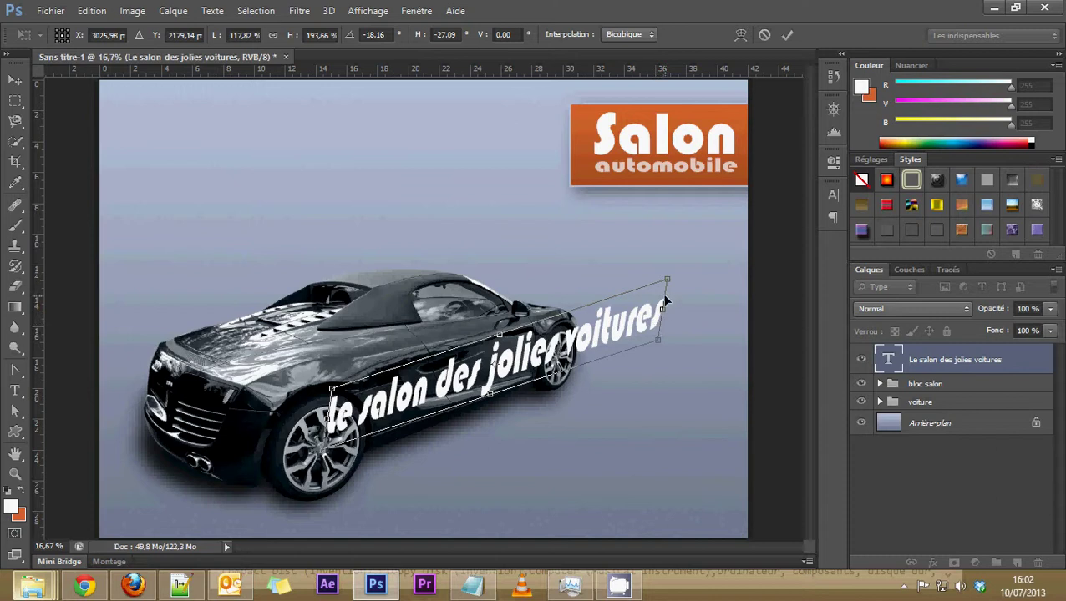
# Fit the tagline along the car's flank at about 99% by 248%, -19.44° rotation, -20.07° skew
pyautogui.moveTo(665, 297)
pyautogui.mouseDown()
pyautogui.moveTo(635, 323)
pyautogui.moveTo(313, 279)
pyautogui.mouseUp()
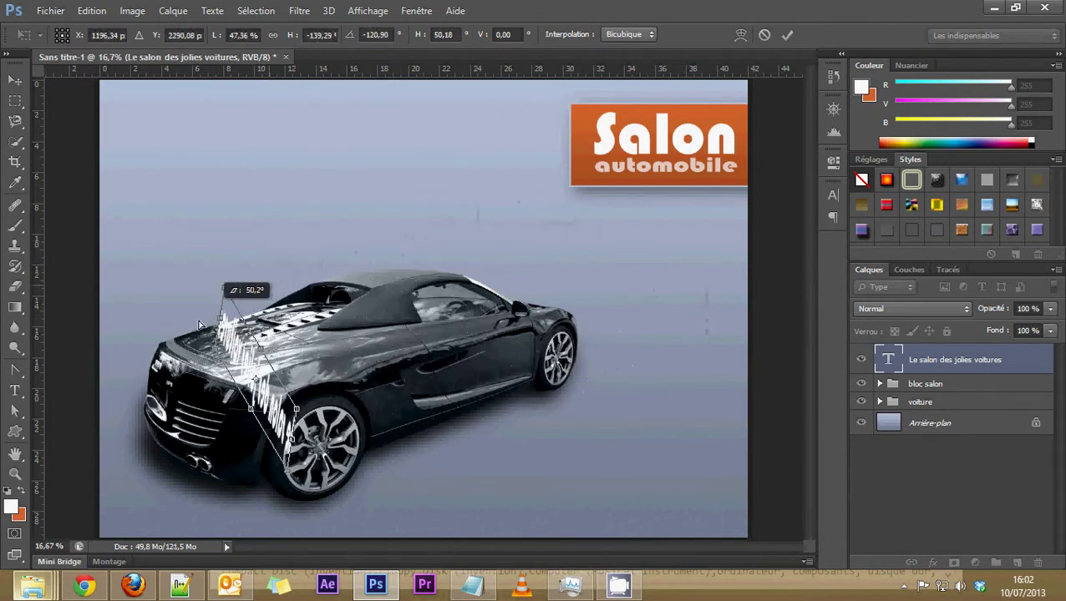
pyautogui.moveTo(312, 278)
pyautogui.mouseDown()
pyautogui.moveTo(587, 340)
pyautogui.moveTo(590, 322)
pyautogui.mouseUp()
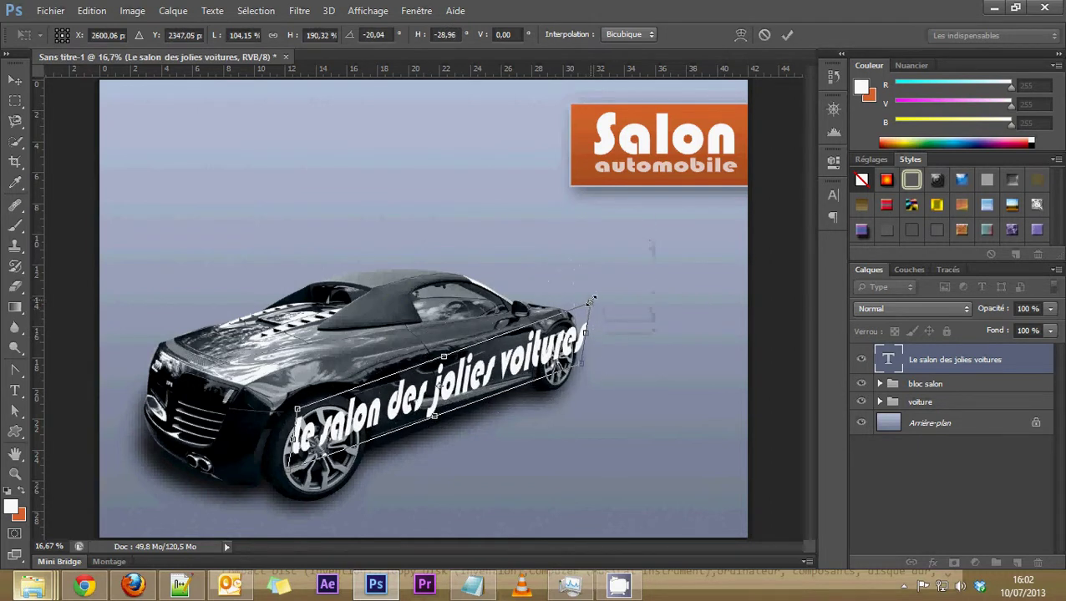
pyautogui.moveTo(590, 304)
pyautogui.mouseDown()
pyautogui.moveTo(582, 298)
pyautogui.moveTo(578, 328)
pyautogui.mouseUp()
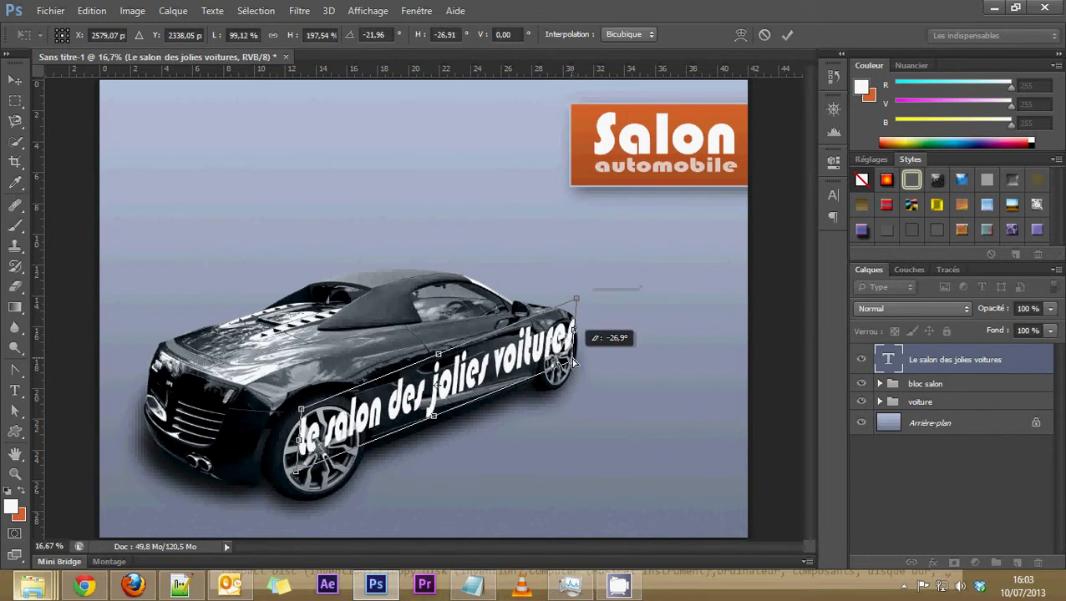
pyautogui.moveTo(301, 409); pyautogui.dragTo(297, 396)
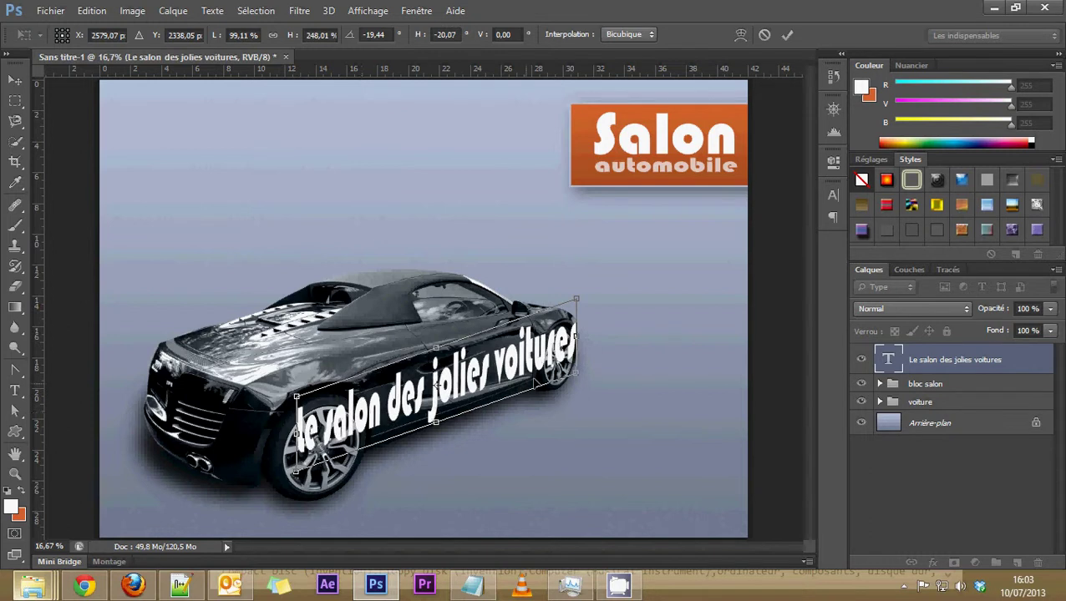
pyautogui.moveTo(545, 371); pyautogui.dragTo(564, 363)
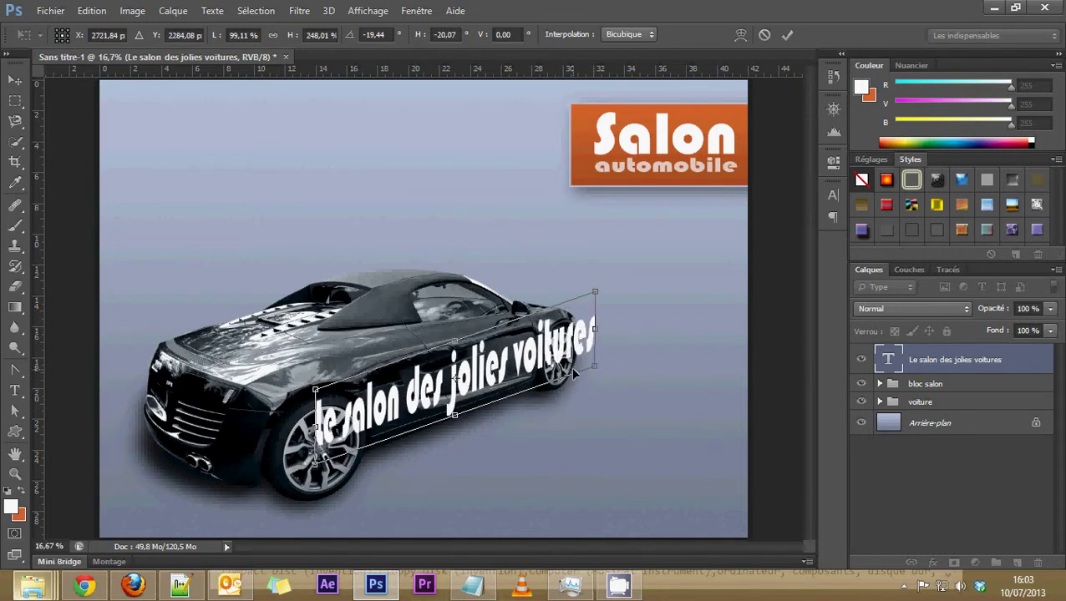
# Start a new transform on the tagline and skew its right side and bottom-right corner
pyautogui.click(787, 35)
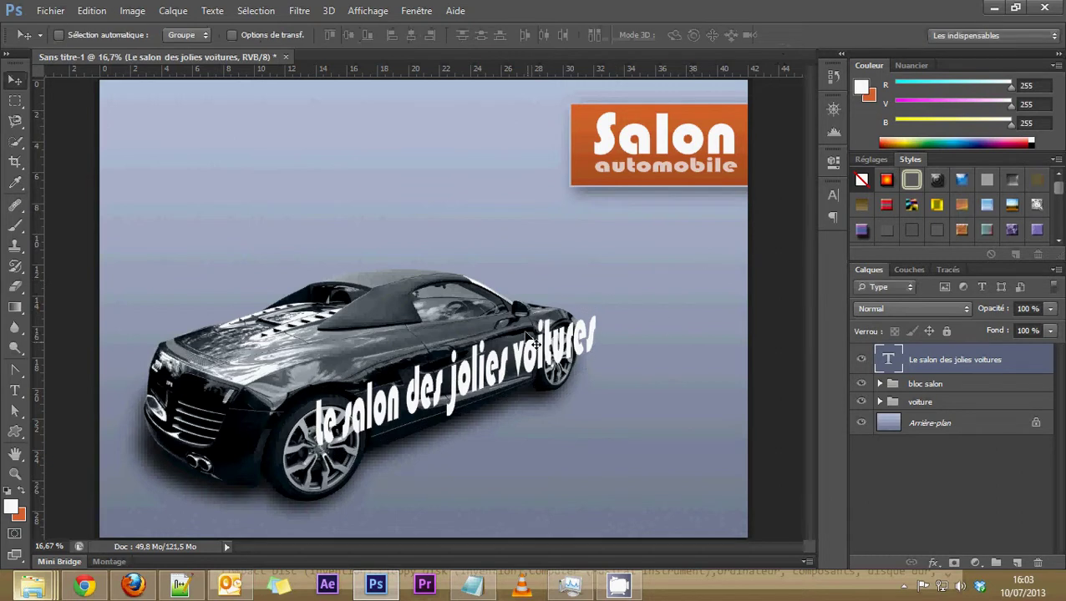
pyautogui.hotkey('ctrl', 't')
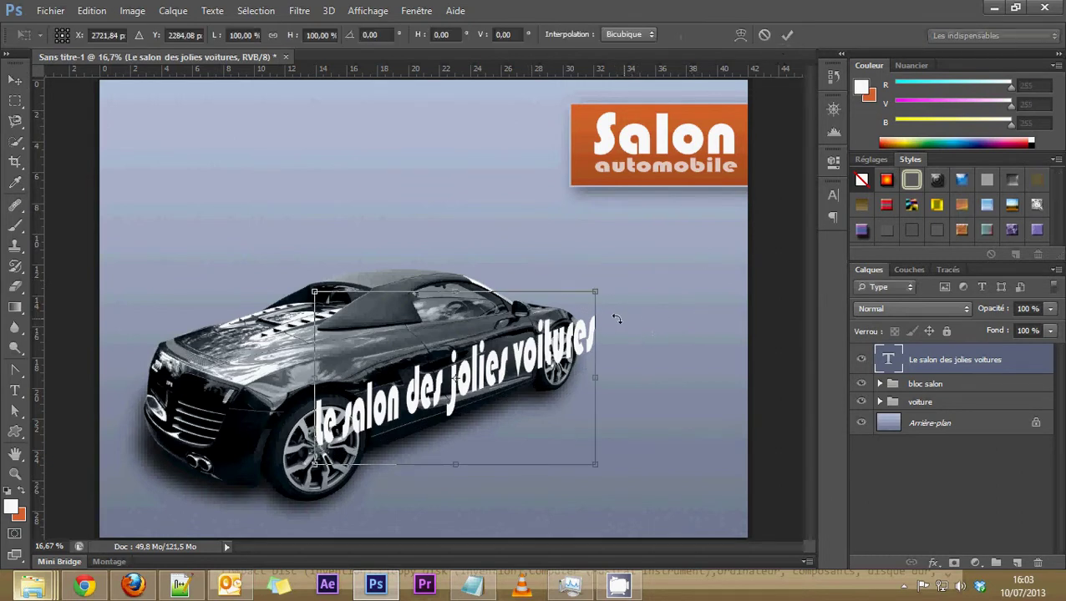
pyautogui.moveTo(594, 294)
pyautogui.mouseDown()
pyautogui.moveTo(597, 313)
pyautogui.moveTo(634, 292)
pyautogui.moveTo(607, 362)
pyautogui.mouseUp()
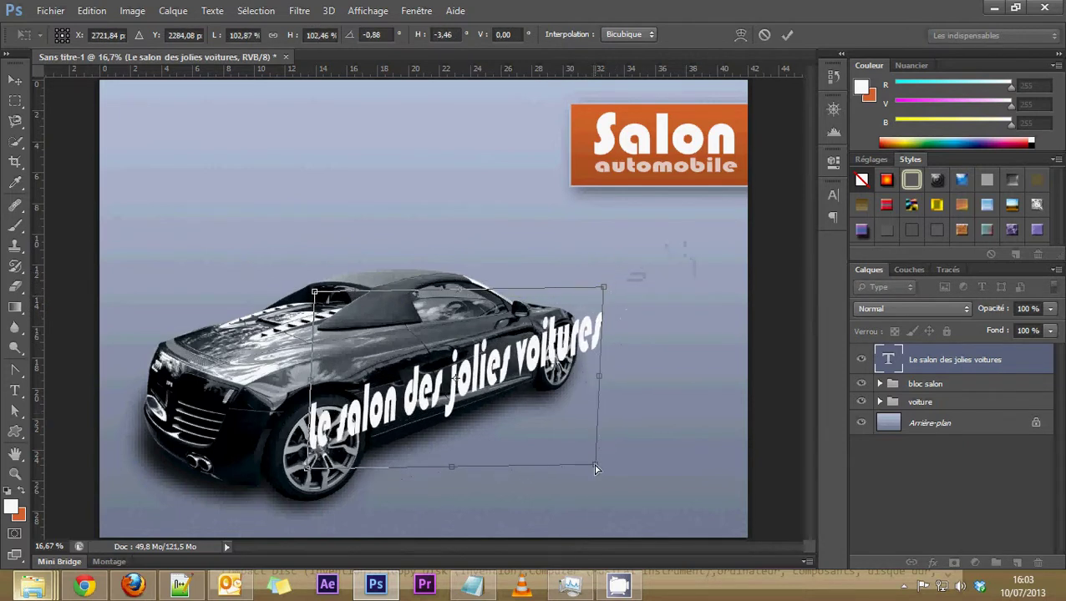
pyautogui.moveTo(595, 468); pyautogui.dragTo(596, 402)
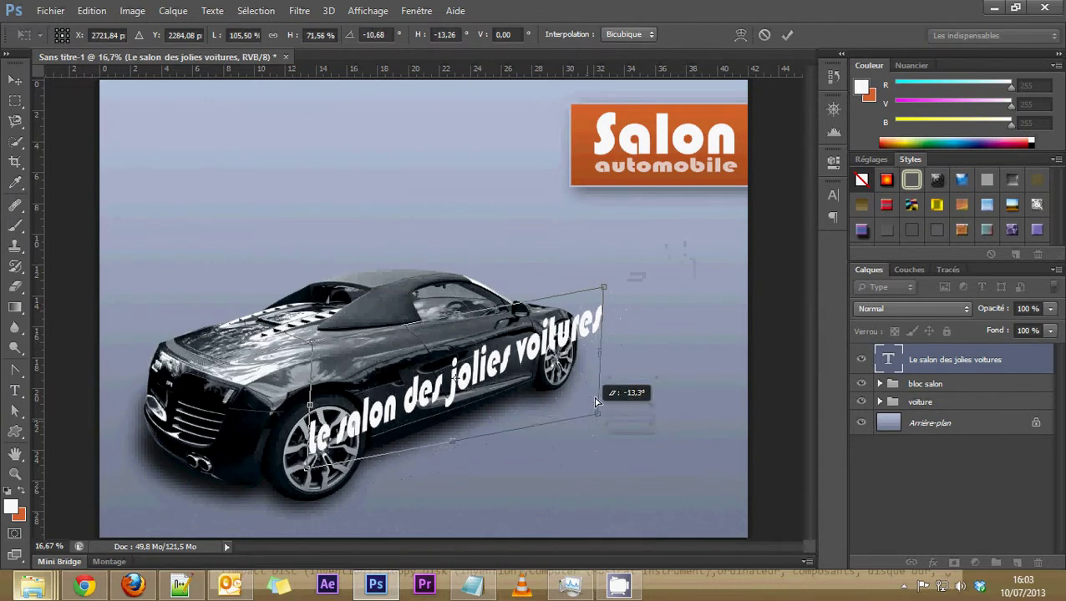
pyautogui.moveTo(595, 401); pyautogui.dragTo(603, 464)
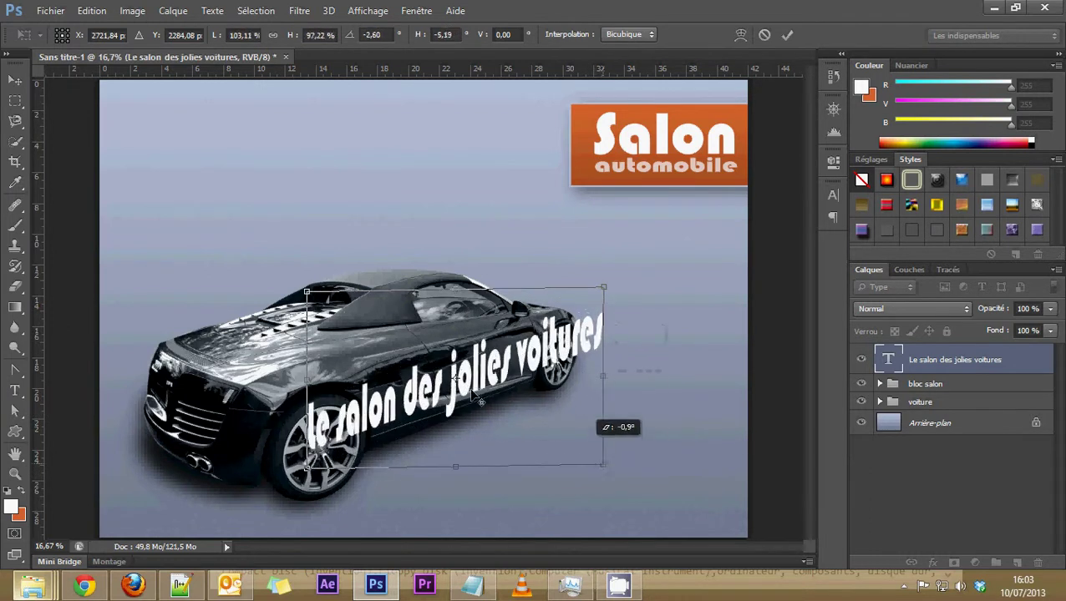
# Enlarge the tagline and slant it upward along the car's side from the left corners
pyautogui.moveTo(308, 291)
pyautogui.mouseDown()
pyautogui.moveTo(336, 223)
pyautogui.moveTo(385, 298)
pyautogui.mouseUp()
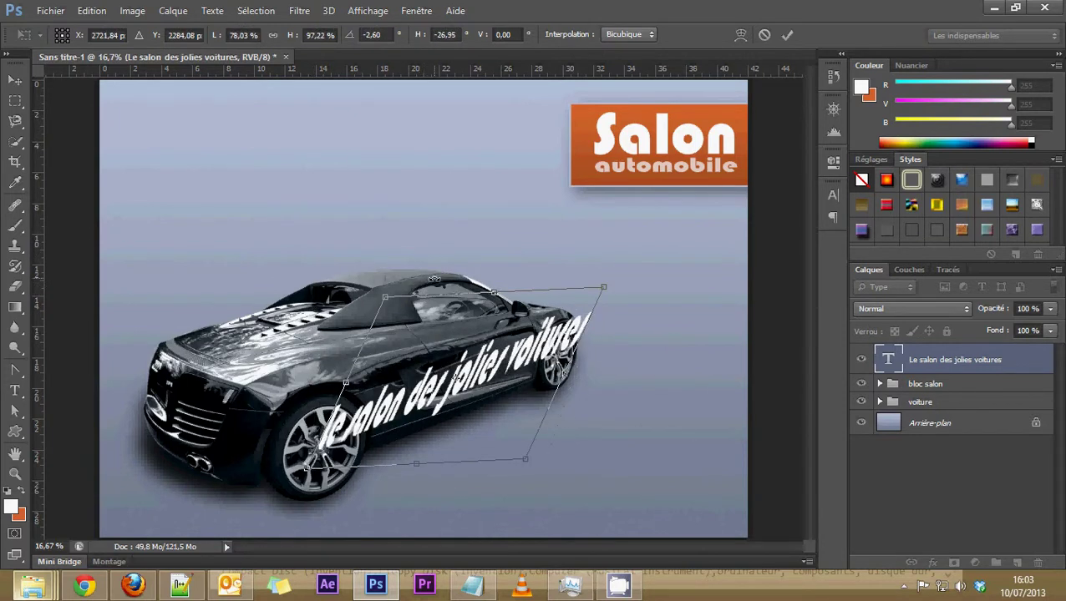
pyautogui.hotkey('ctrl', 'z')
pyautogui.moveTo(318, 305); pyautogui.dragTo(293, 265)
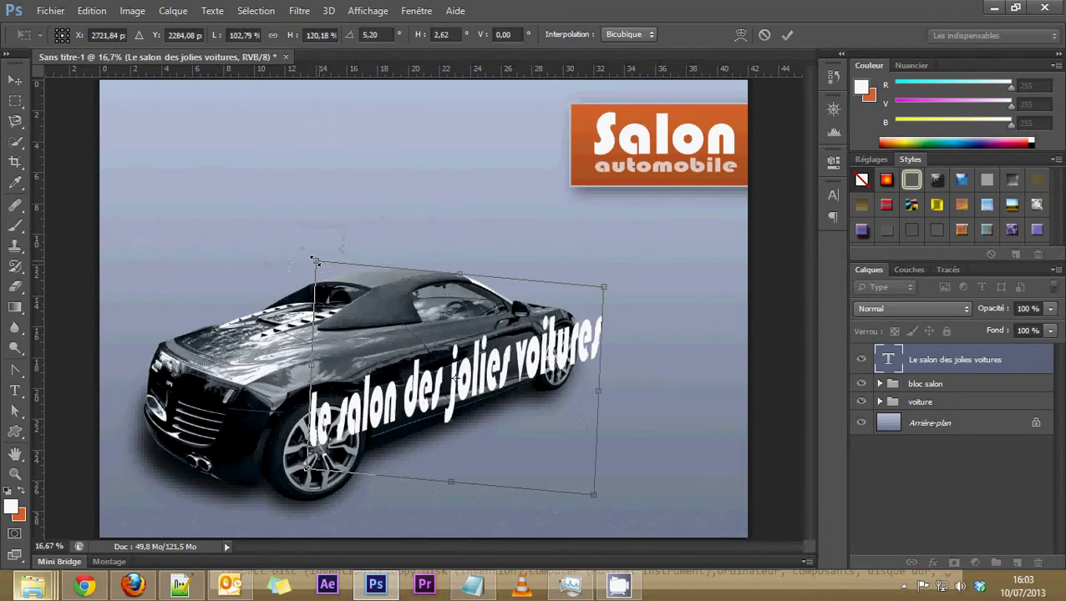
pyautogui.moveTo(313, 365); pyautogui.dragTo(280, 347)
pyautogui.moveTo(286, 481); pyautogui.dragTo(287, 509)
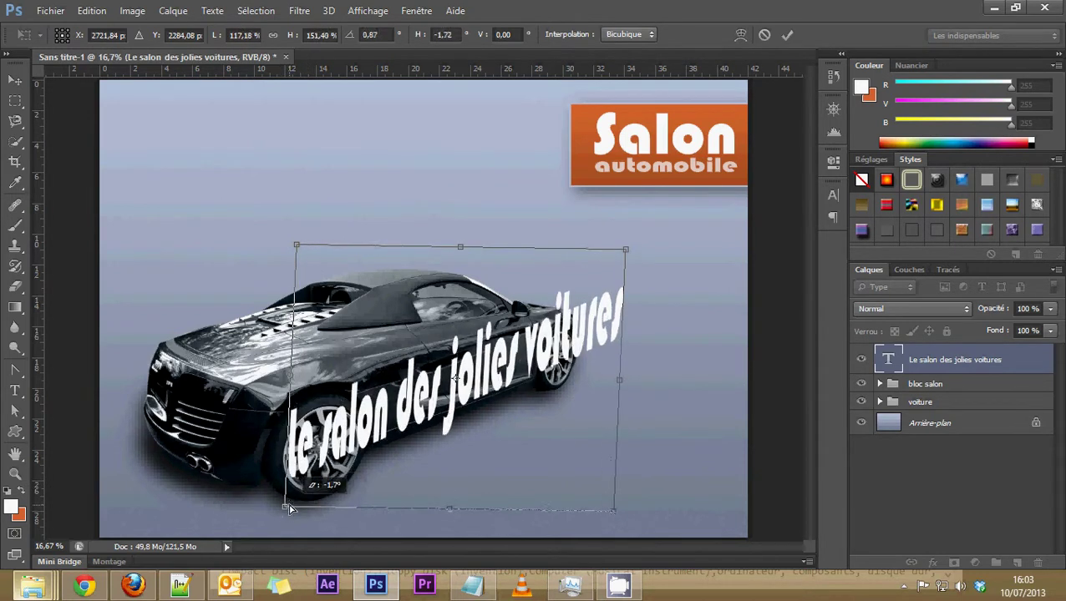
pyautogui.moveTo(287, 509); pyautogui.dragTo(378, 493)
# Place the tagline on the car's flank, lower its bottom-left corner, and open the Edition menu
pyautogui.press('Return')
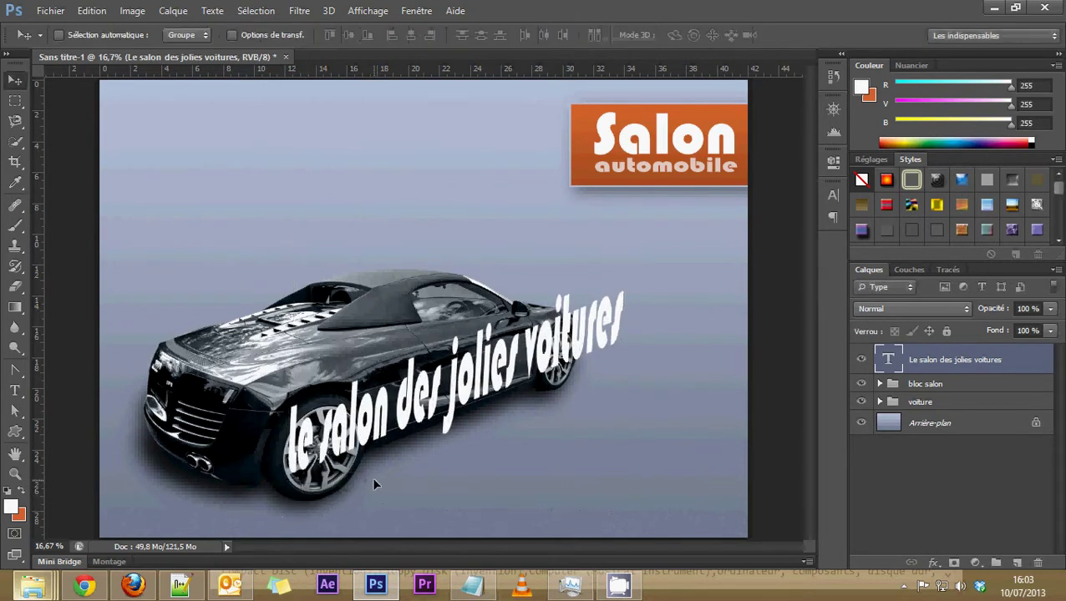
pyautogui.moveTo(543, 363); pyautogui.dragTo(566, 336)
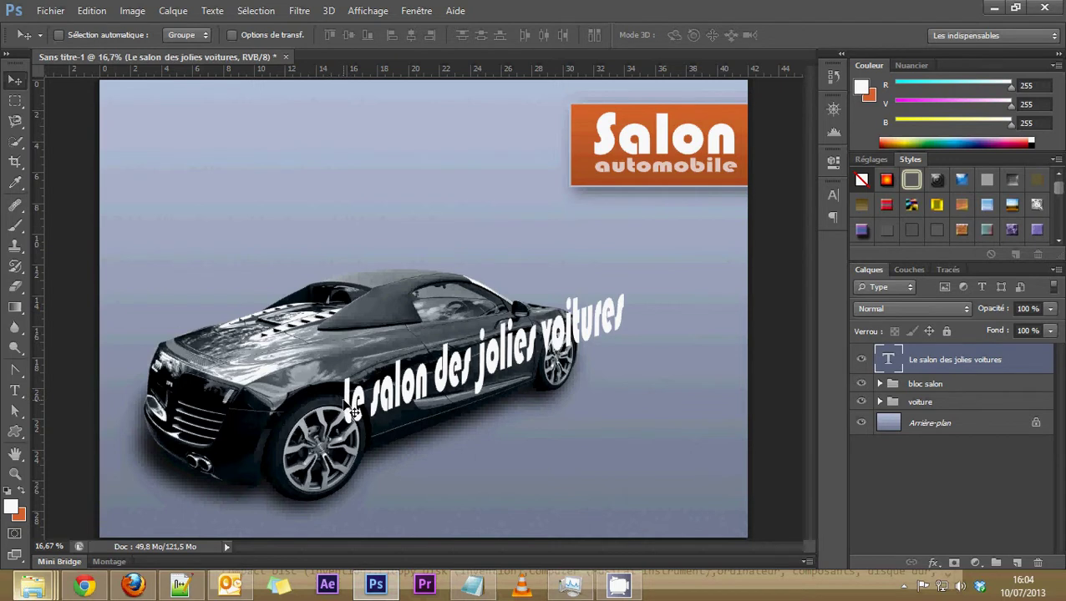
pyautogui.hotkey('ctrl', 't')
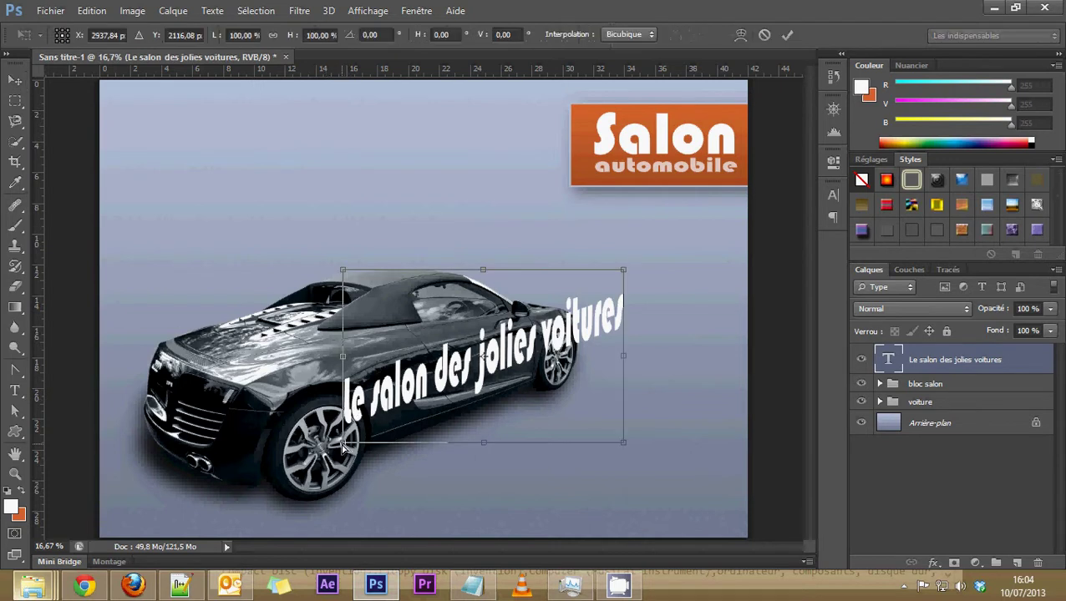
pyautogui.moveTo(343, 443); pyautogui.dragTo(343, 456)
pyautogui.press('Return')
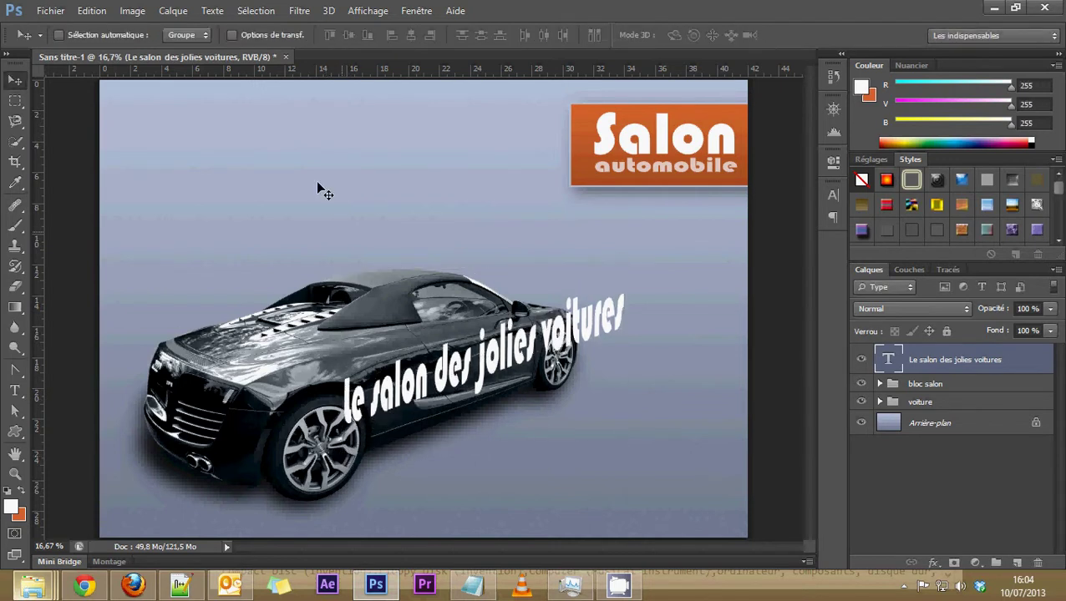
pyautogui.click(91, 11)
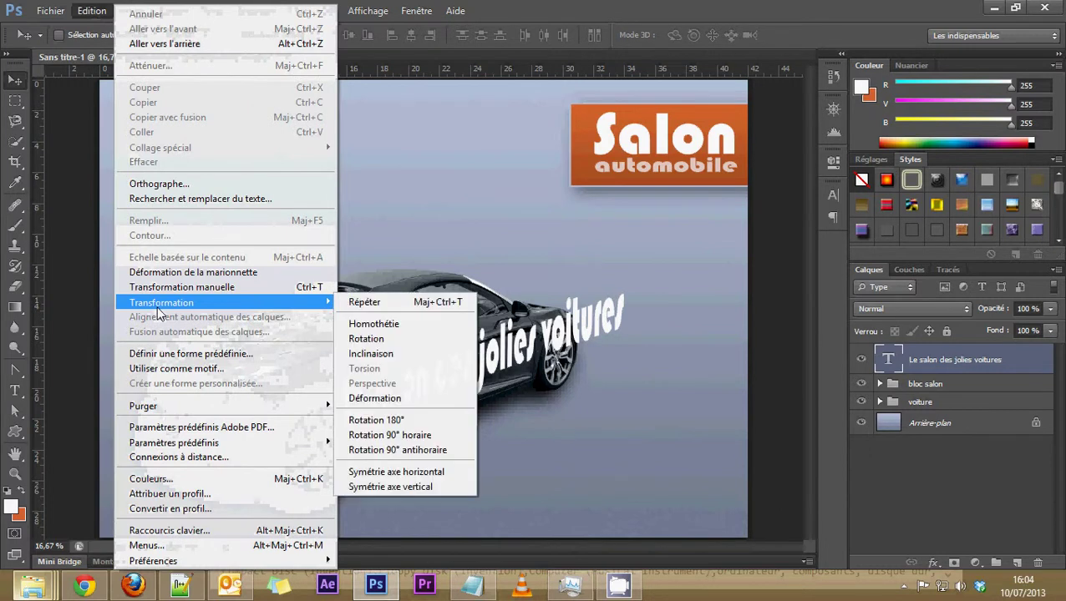
pyautogui.moveTo(161, 303)
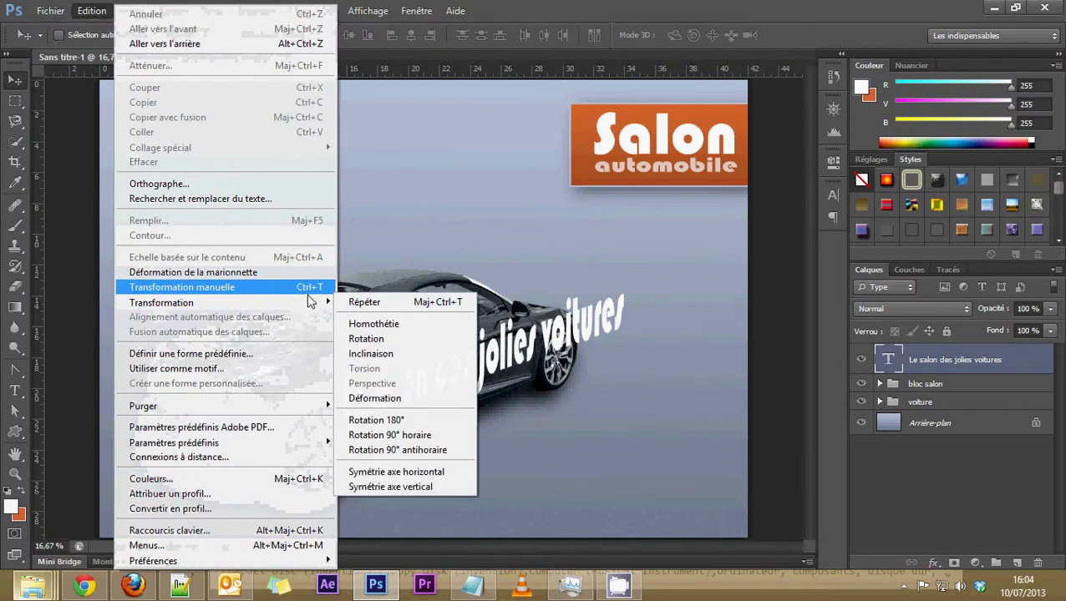
pyautogui.click(356, 399)
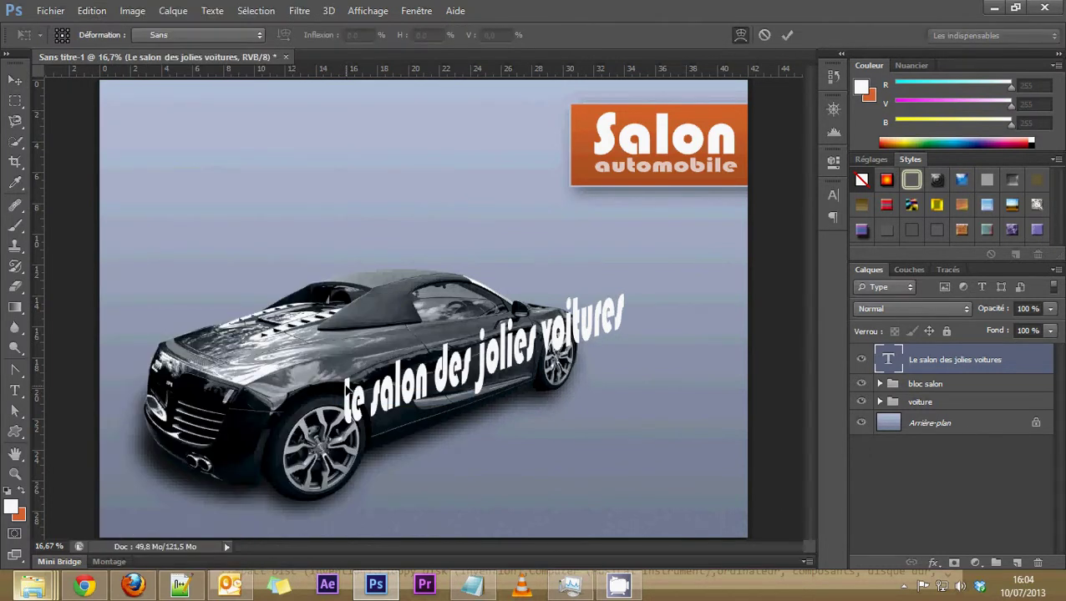
pyautogui.moveTo(345, 390); pyautogui.dragTo(335, 401)
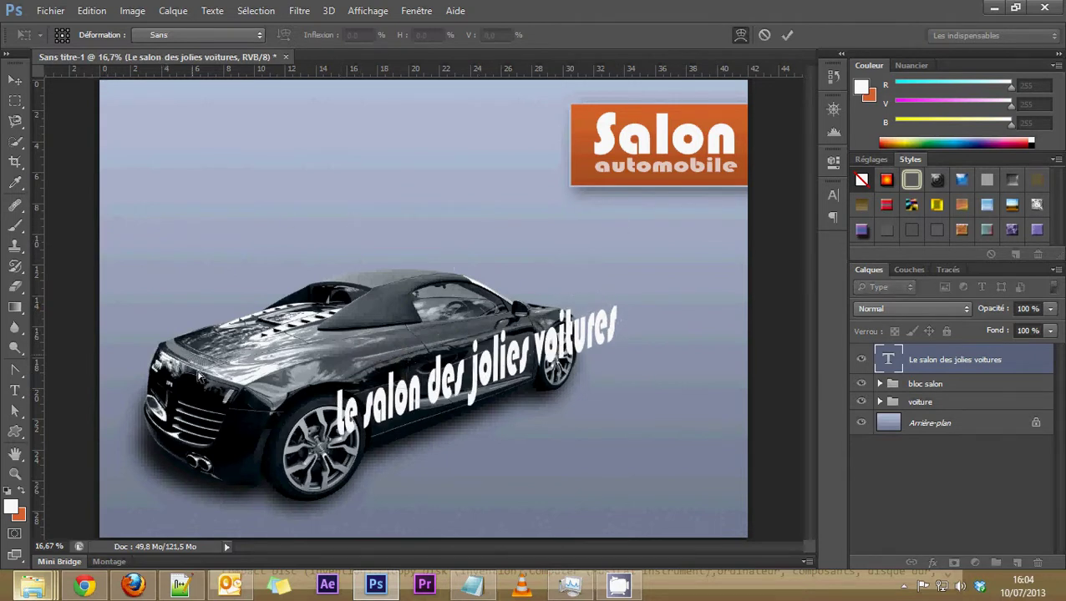
pyautogui.click(765, 34)
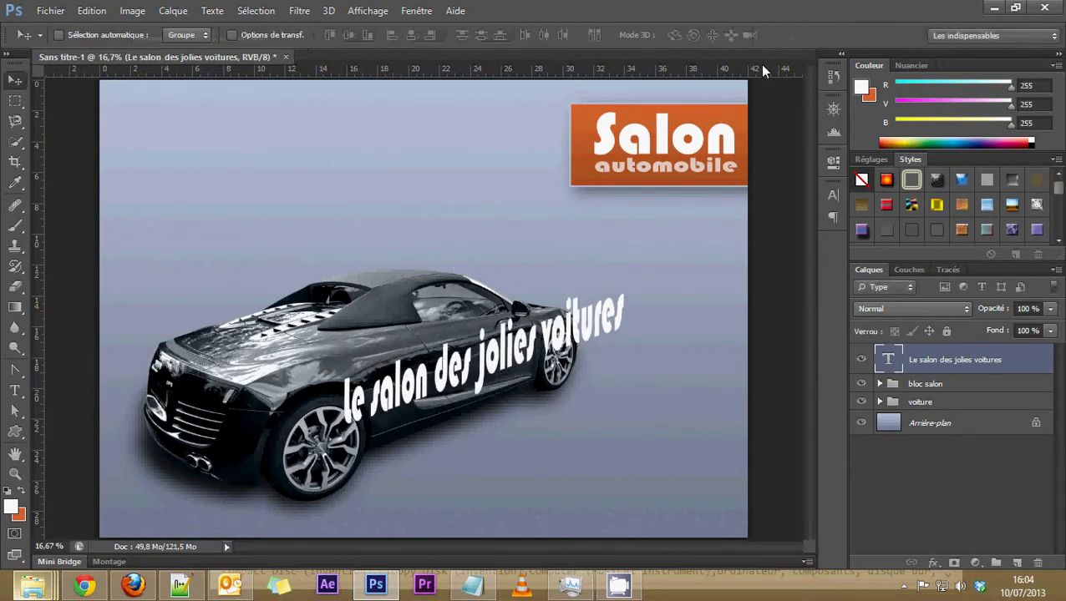
# Convert the tagline text layer to pixels with Pixelliser le texte from its layer menu
pyautogui.rightClick(893, 363)
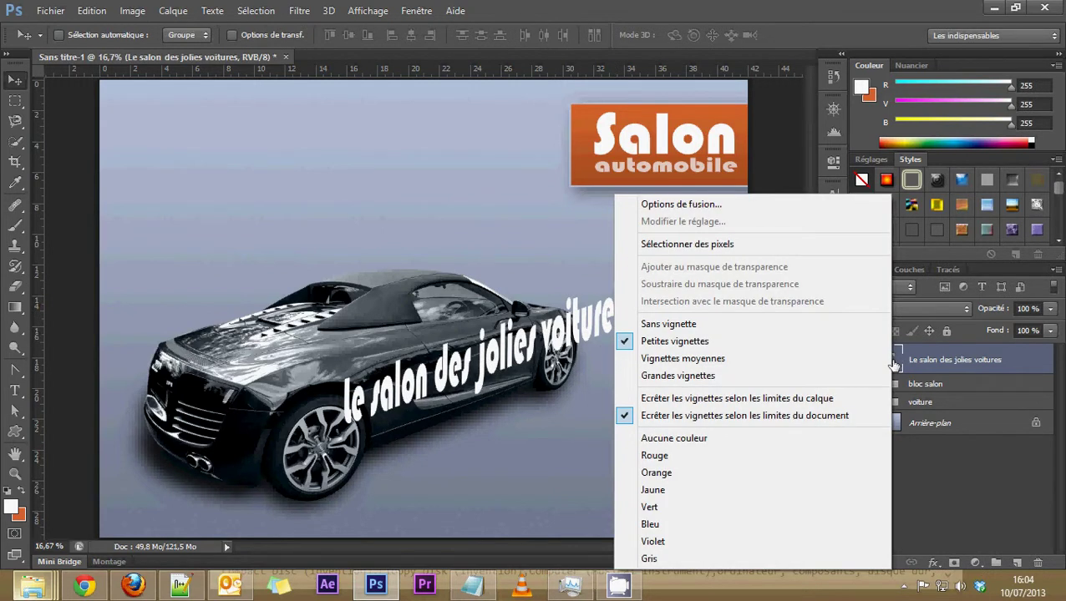
pyautogui.rightClick(936, 359)
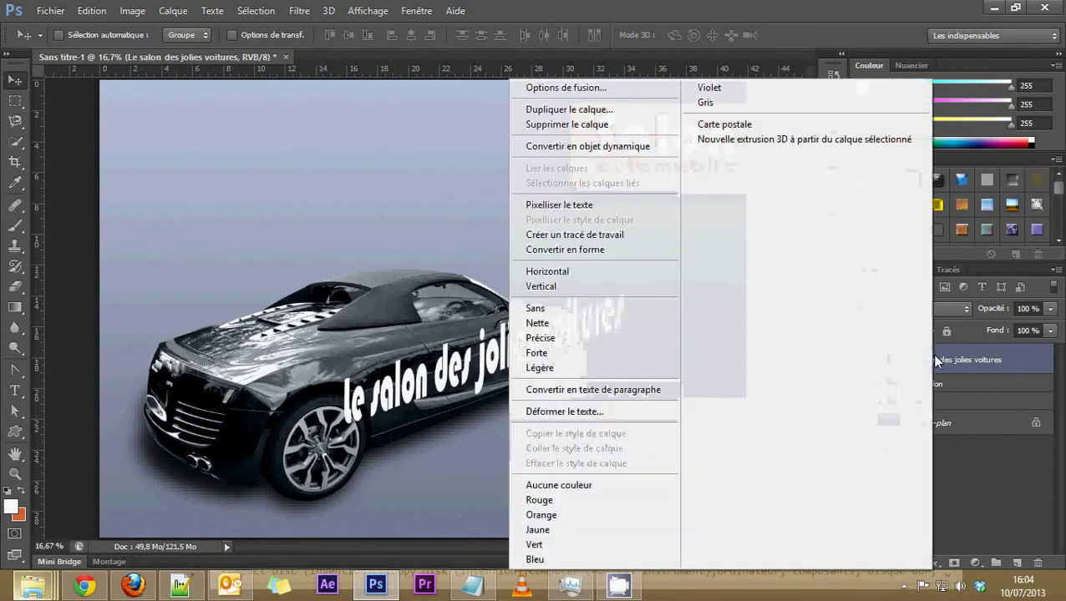
pyautogui.click(410, 425)
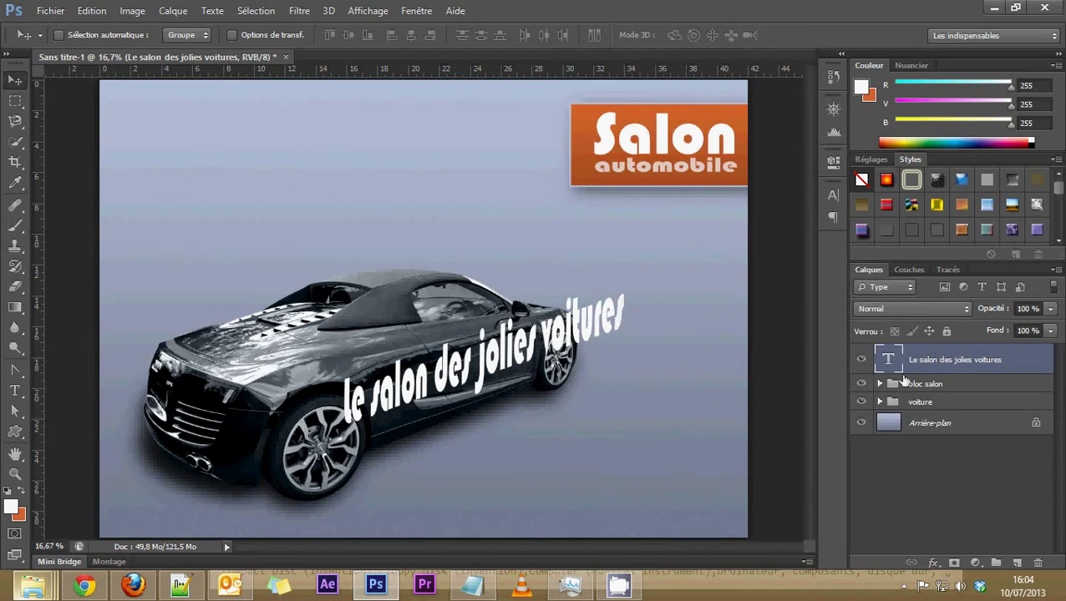
pyautogui.rightClick(934, 375)
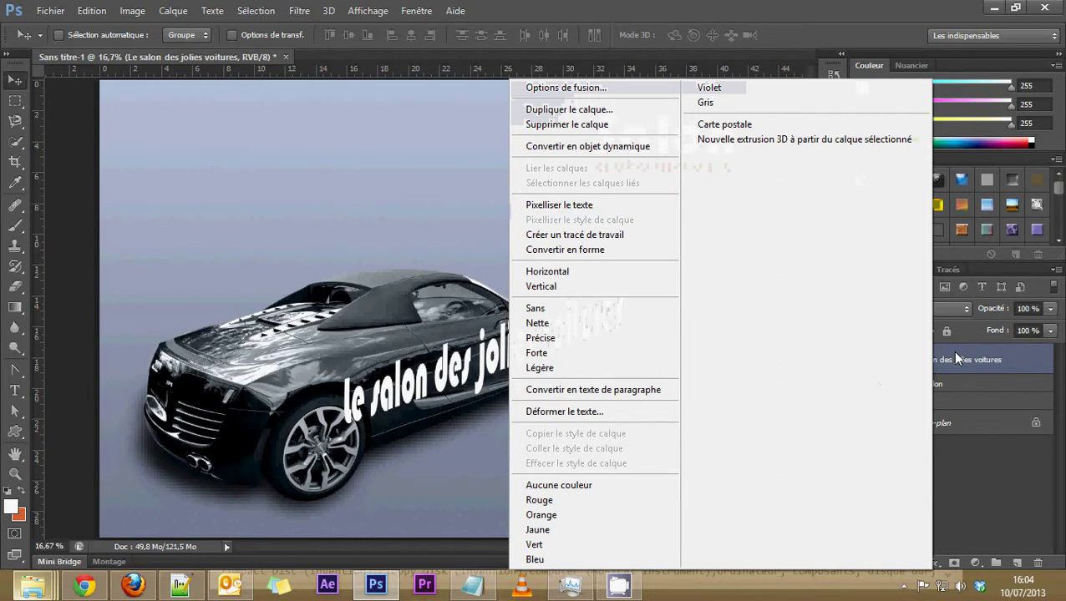
pyautogui.rightClick(959, 359)
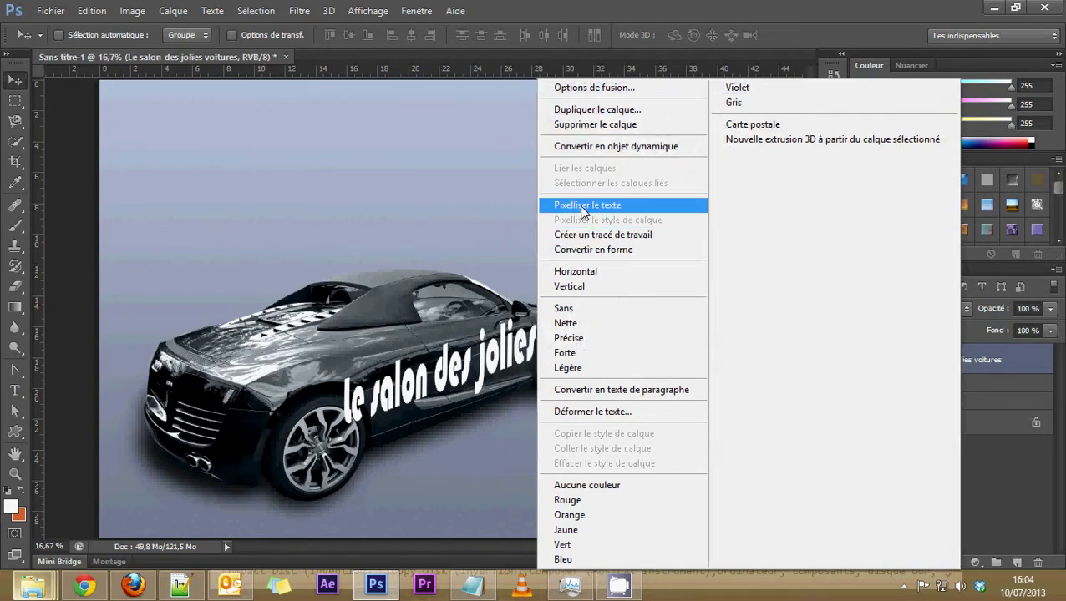
pyautogui.rightClick(989, 368)
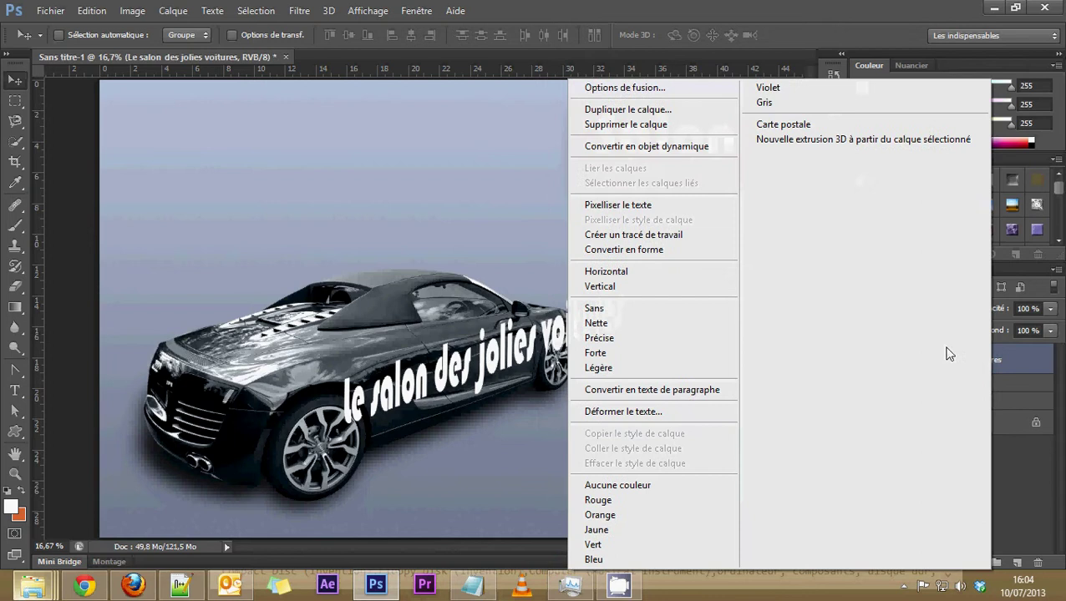
pyautogui.click(610, 208)
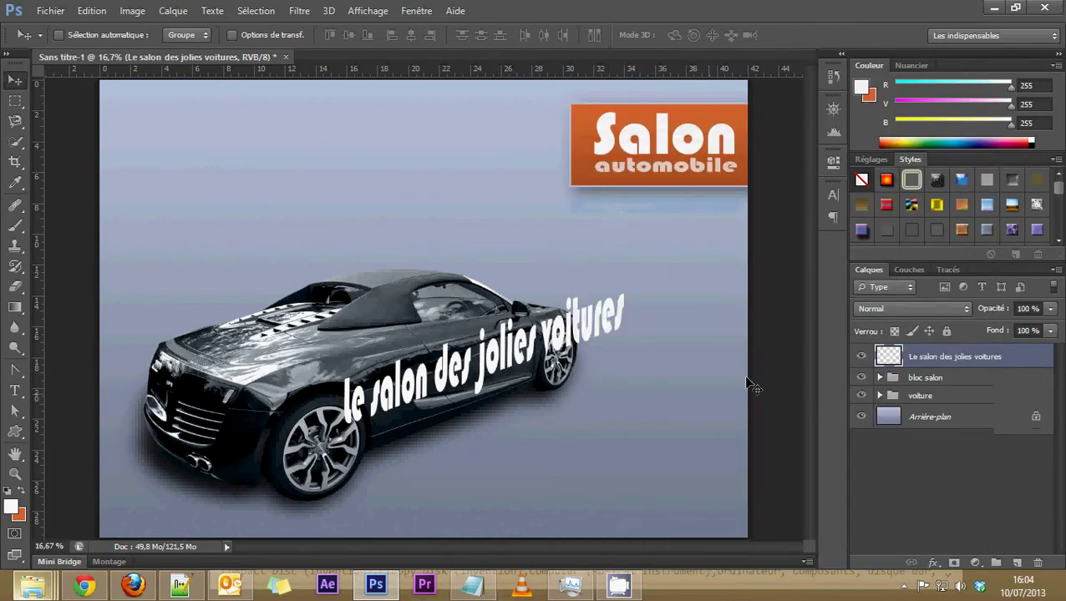
# Distort the rasterized tagline into perspective, tall at the left end and tapering to the right
pyautogui.hotkey('ctrl', 't')
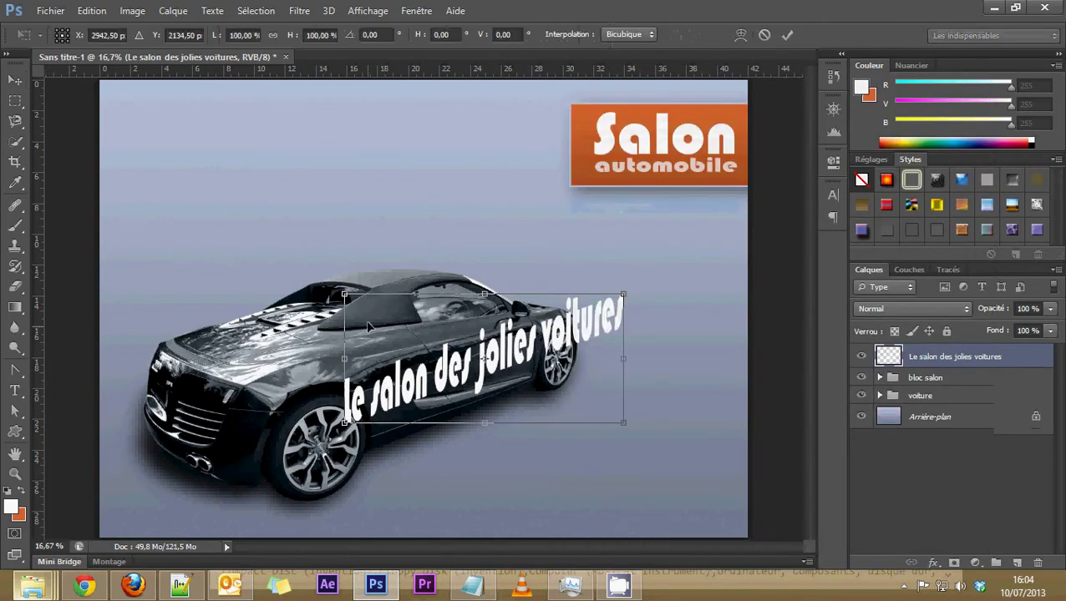
pyautogui.moveTo(344, 297)
pyautogui.mouseDown()
pyautogui.moveTo(373, 250)
pyautogui.moveTo(345, 282)
pyautogui.mouseUp()
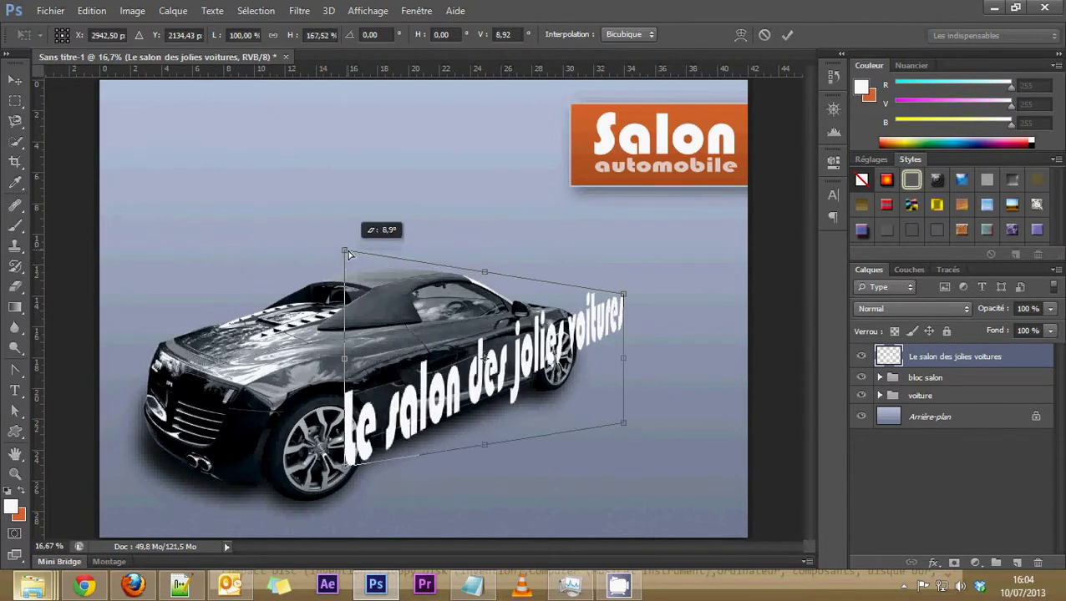
pyautogui.moveTo(346, 281)
pyautogui.mouseDown()
pyautogui.moveTo(334, 268)
pyautogui.moveTo(351, 239)
pyautogui.mouseUp()
pyautogui.moveTo(351, 242); pyautogui.dragTo(348, 270)
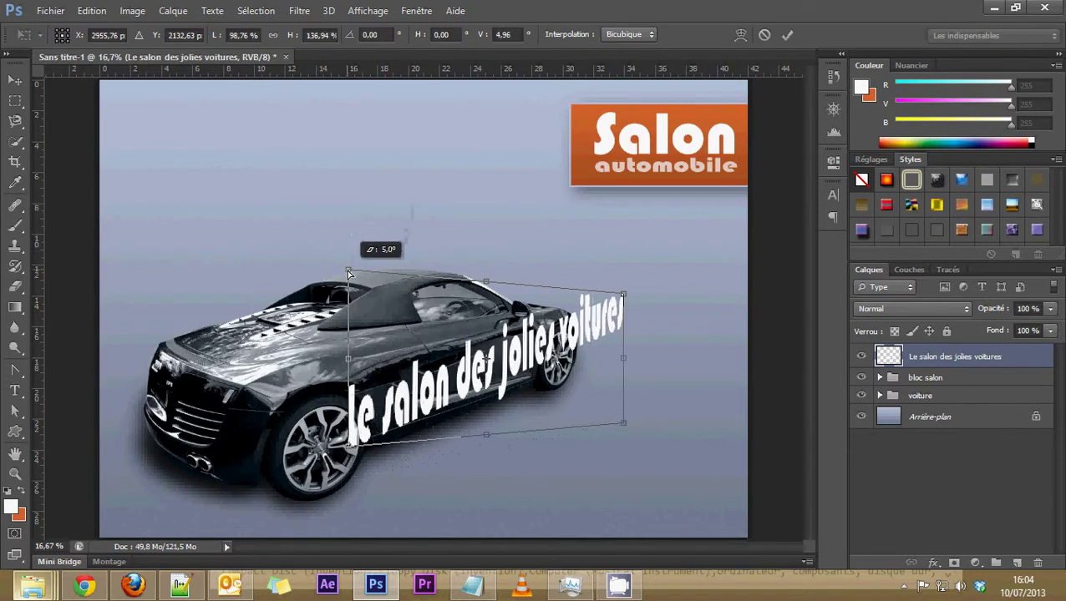
pyautogui.moveTo(623, 297); pyautogui.dragTo(624, 312)
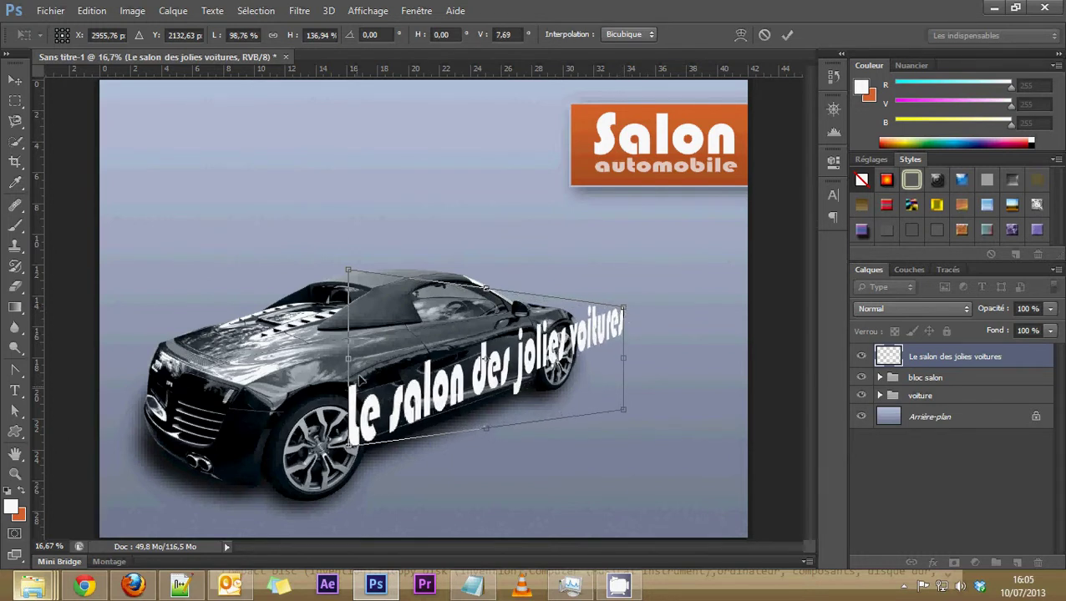
pyautogui.moveTo(347, 446)
pyautogui.mouseDown()
pyautogui.moveTo(349, 476)
pyautogui.moveTo(349, 462)
pyautogui.mouseUp()
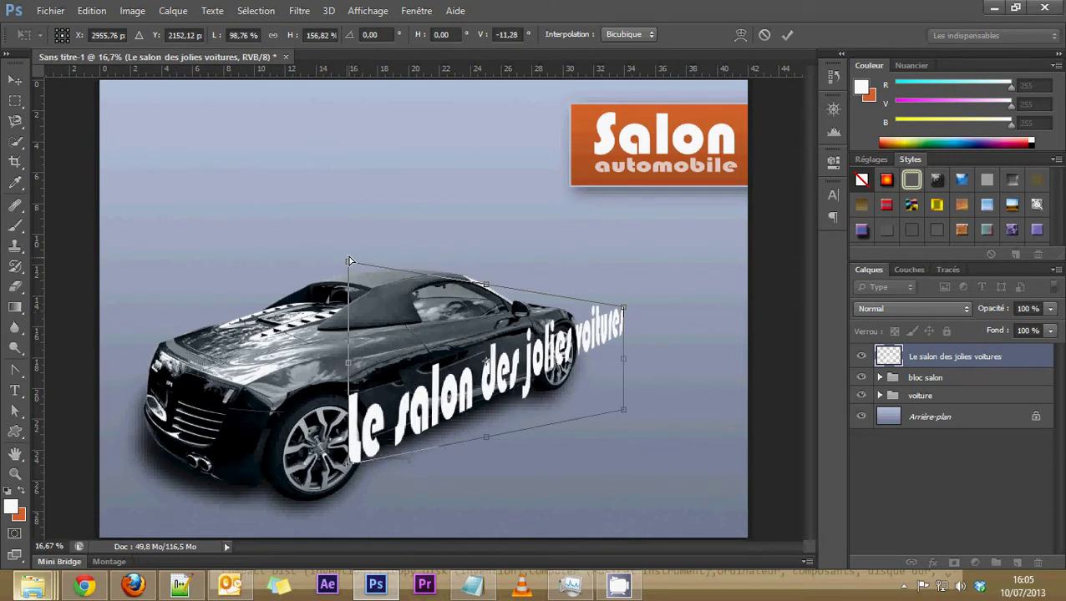
pyautogui.moveTo(349, 261); pyautogui.dragTo(347, 243)
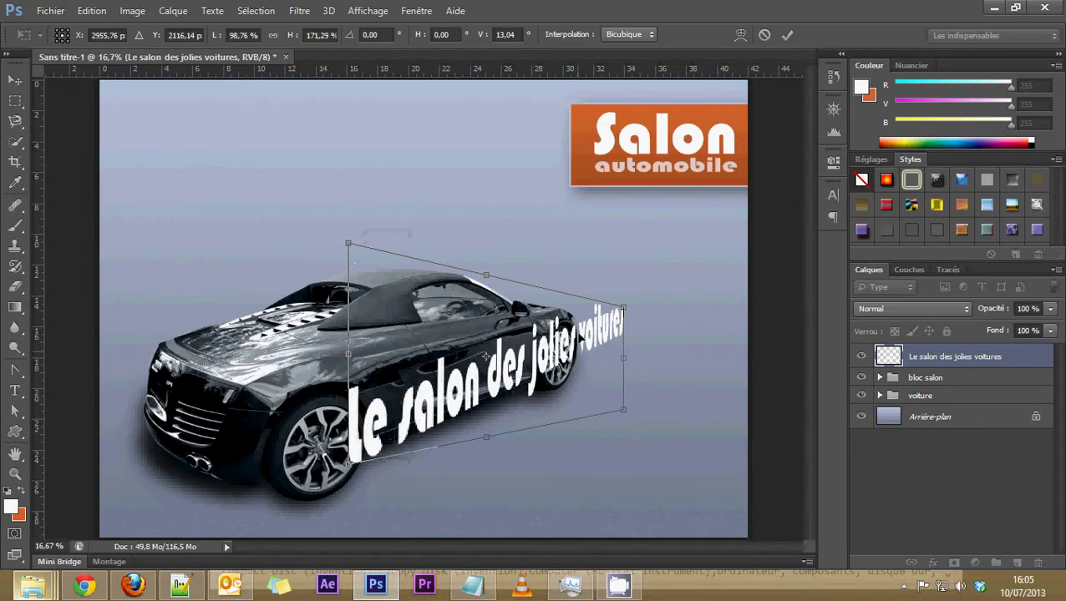
pyautogui.moveTo(625, 312); pyautogui.dragTo(631, 311)
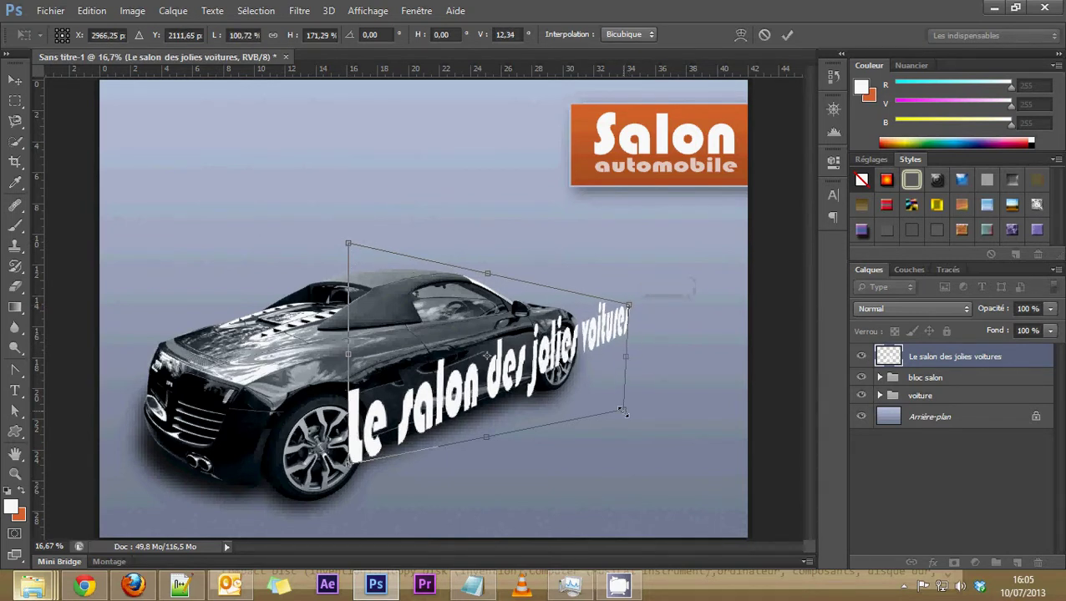
pyautogui.moveTo(623, 358); pyautogui.dragTo(646, 357)
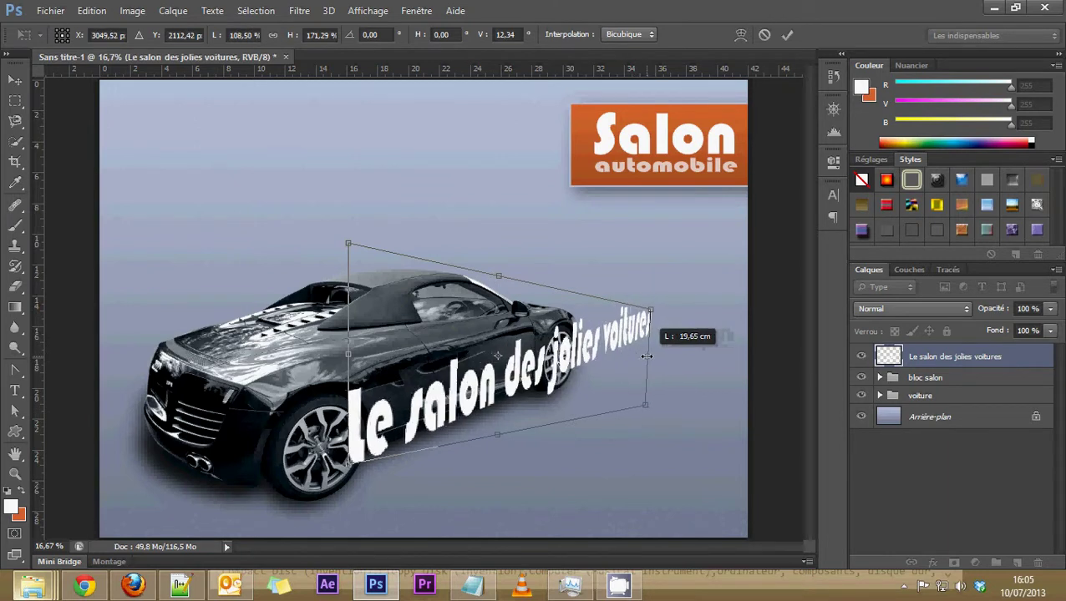
pyautogui.press('Return')
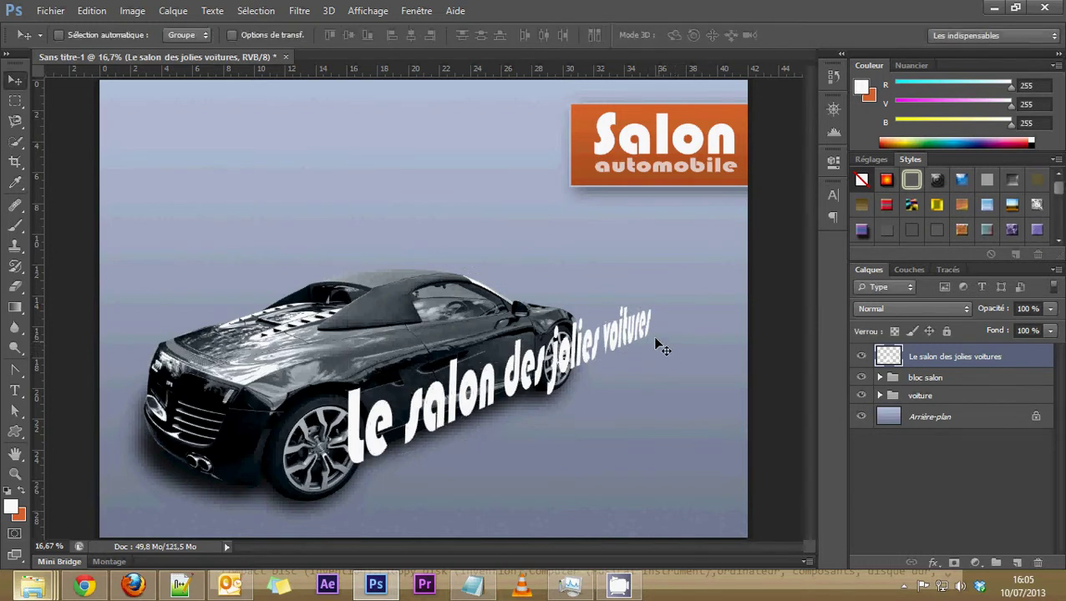
# Slide the distorted tagline slightly right and up along the car's flank
pyautogui.moveTo(654, 339); pyautogui.dragTo(681, 337)
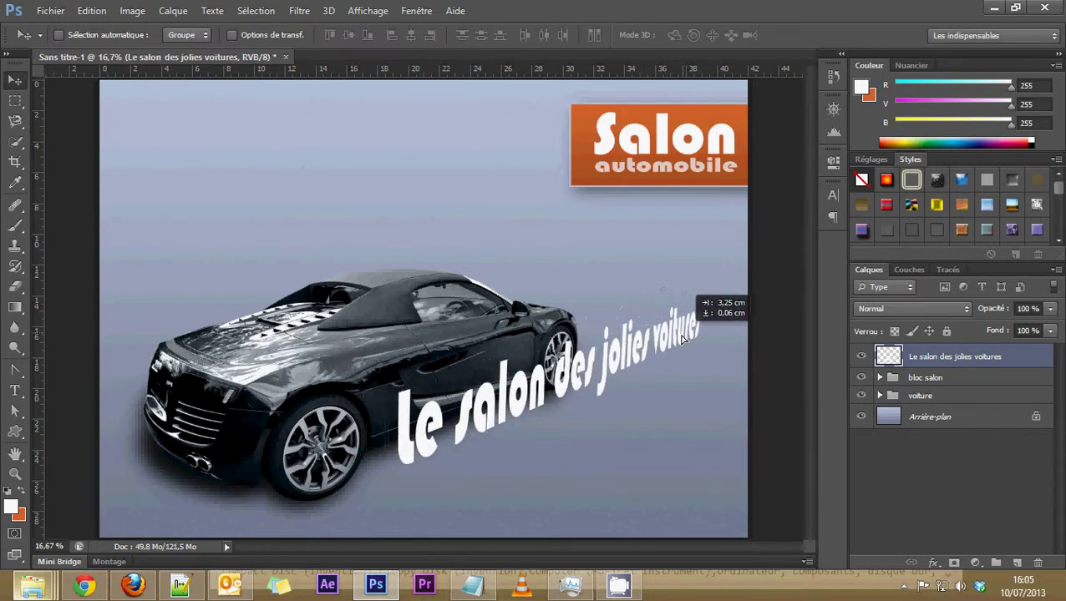
pyautogui.moveTo(681, 337); pyautogui.dragTo(656, 341)
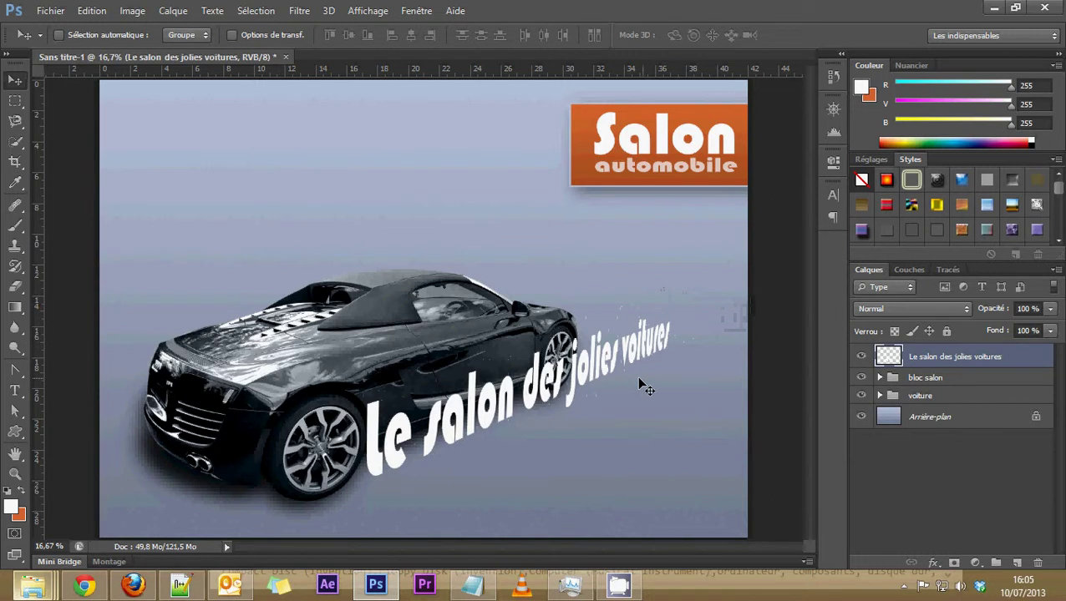
pyautogui.moveTo(605, 373)
pyautogui.mouseDown()
pyautogui.moveTo(635, 368)
pyautogui.moveTo(622, 368)
pyautogui.mouseUp()
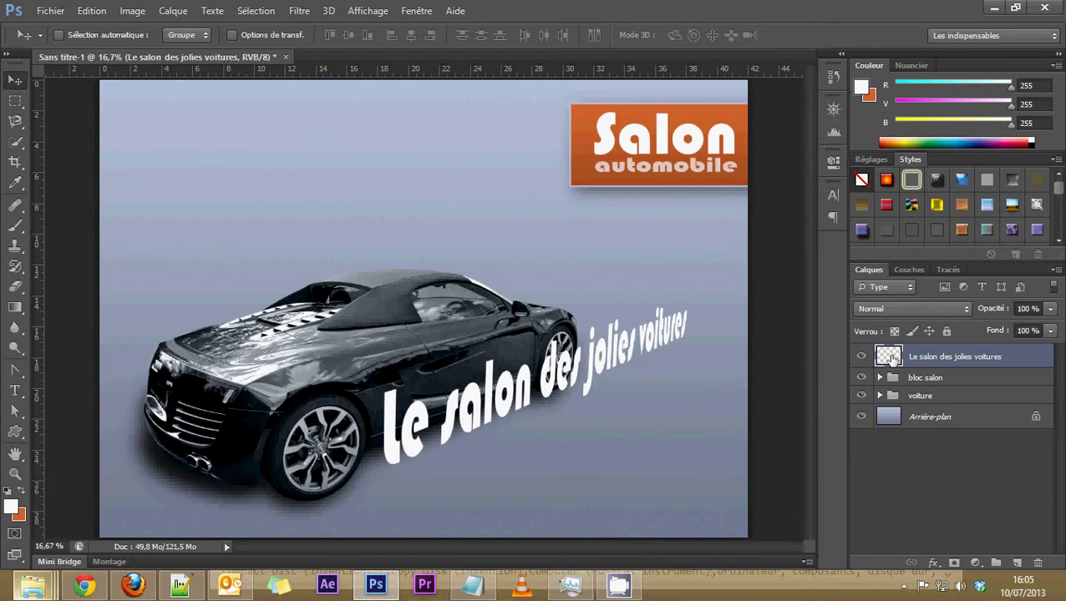
# Open the tagline's layer style, try and remove a colour overlay, and enable Contour
pyautogui.doubleClick(890, 359)
pyautogui.moveTo(509, 225); pyautogui.dragTo(861, 115)
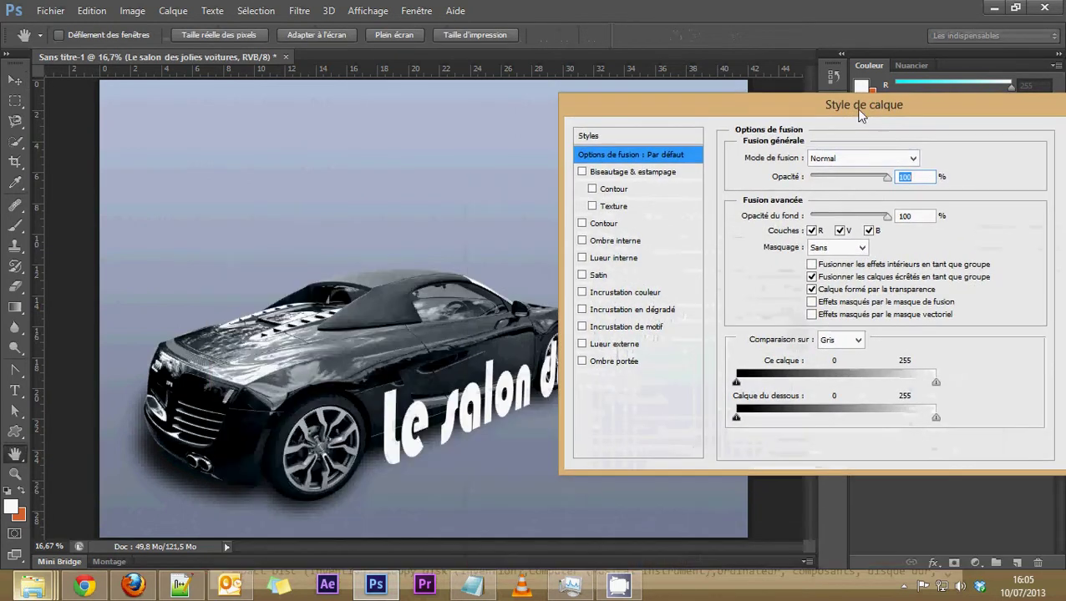
pyautogui.click(594, 294)
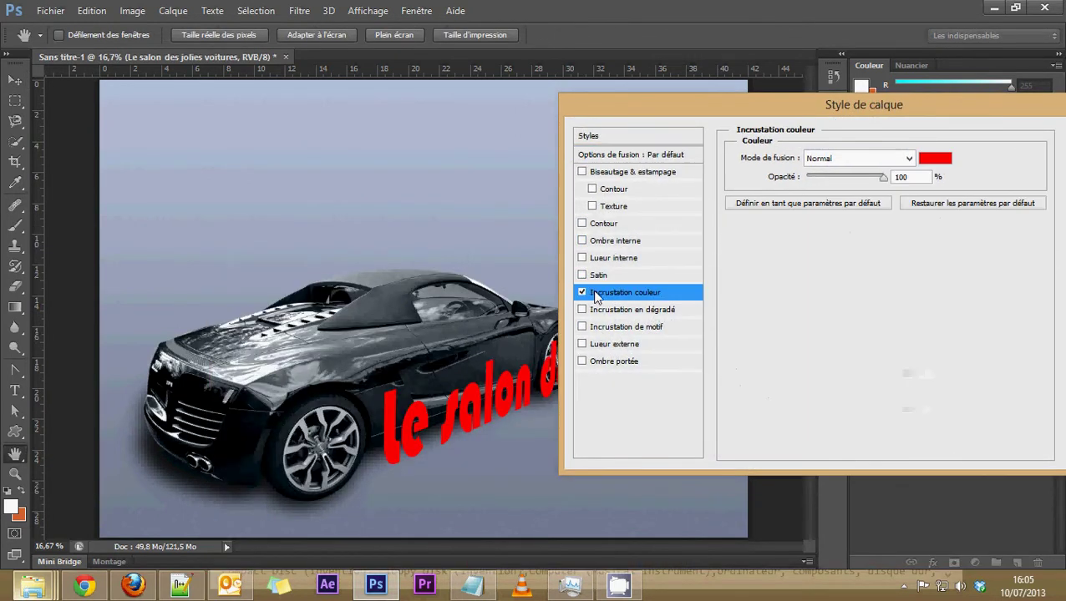
pyautogui.click(582, 293)
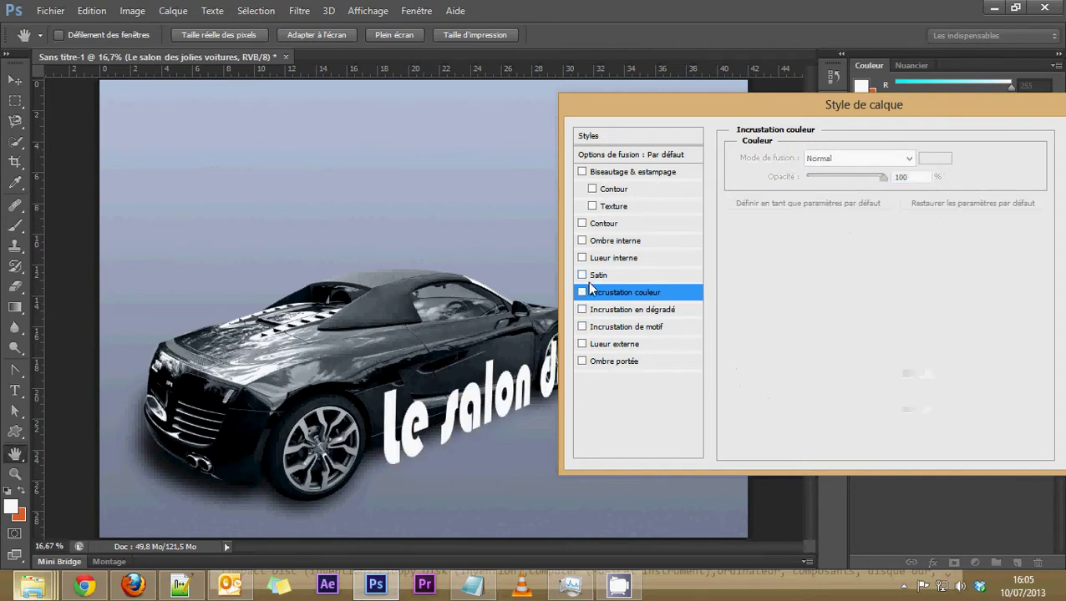
pyautogui.click(601, 226)
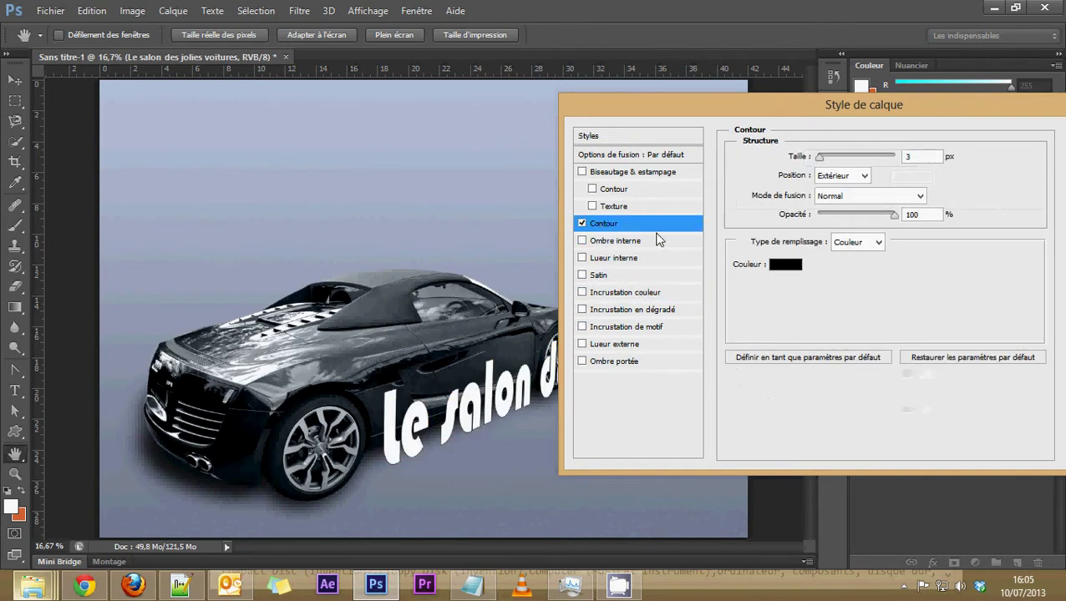
pyautogui.moveTo(743, 105); pyautogui.dragTo(413, 462)
pyautogui.moveTo(519, 493); pyautogui.dragTo(652, 476)
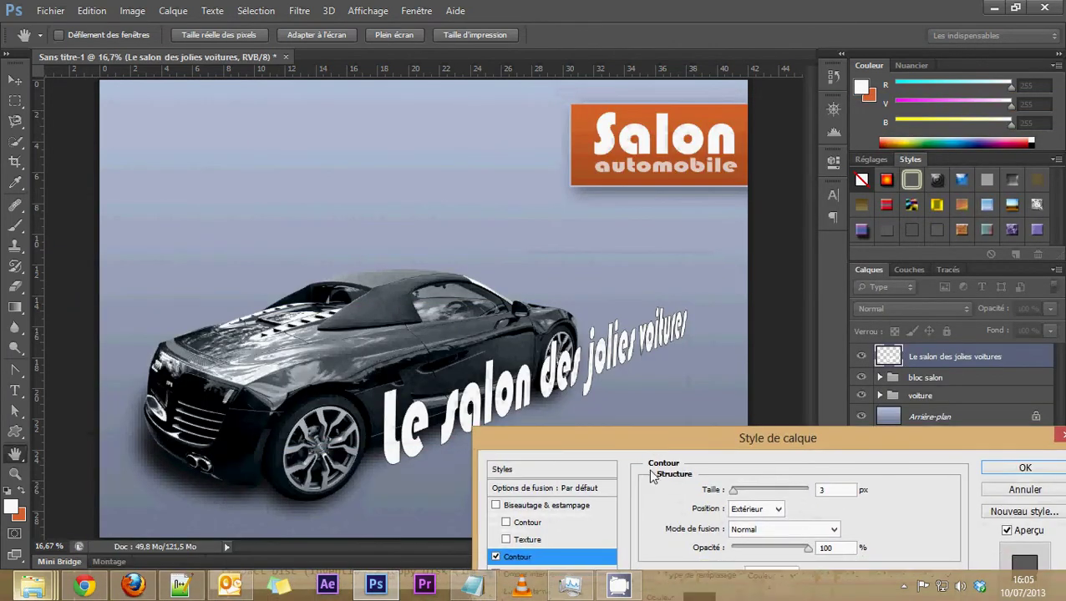
pyautogui.moveTo(768, 437); pyautogui.dragTo(881, 139)
# Make the Contour a thin mid-grey (808080) stroke
pyautogui.click(810, 299)
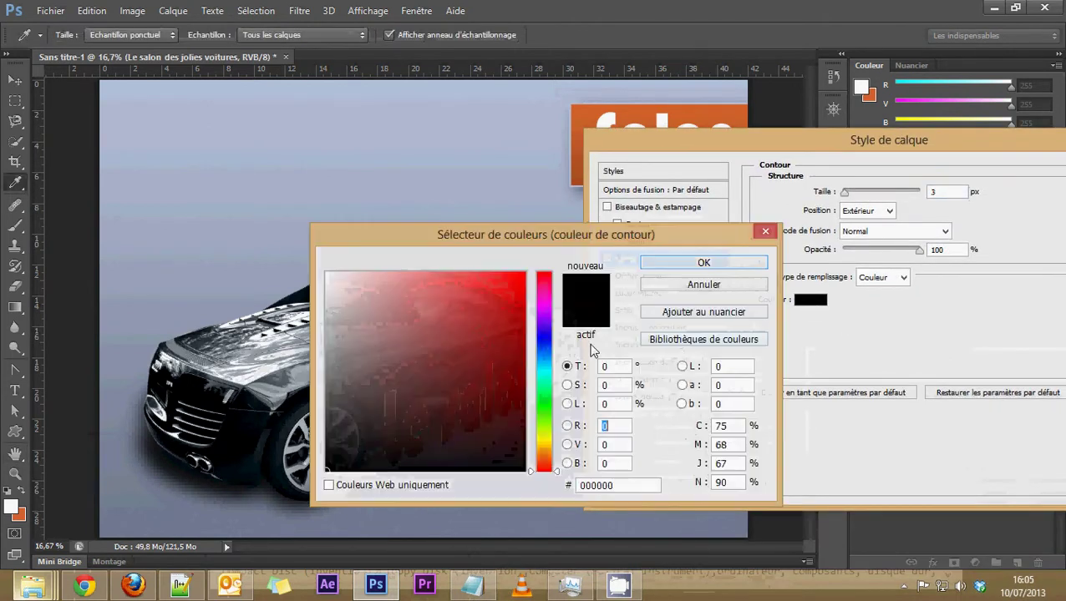
pyautogui.click(331, 285)
pyautogui.moveTo(331, 285)
pyautogui.mouseDown()
pyautogui.moveTo(312, 347)
pyautogui.moveTo(328, 321)
pyautogui.mouseUp()
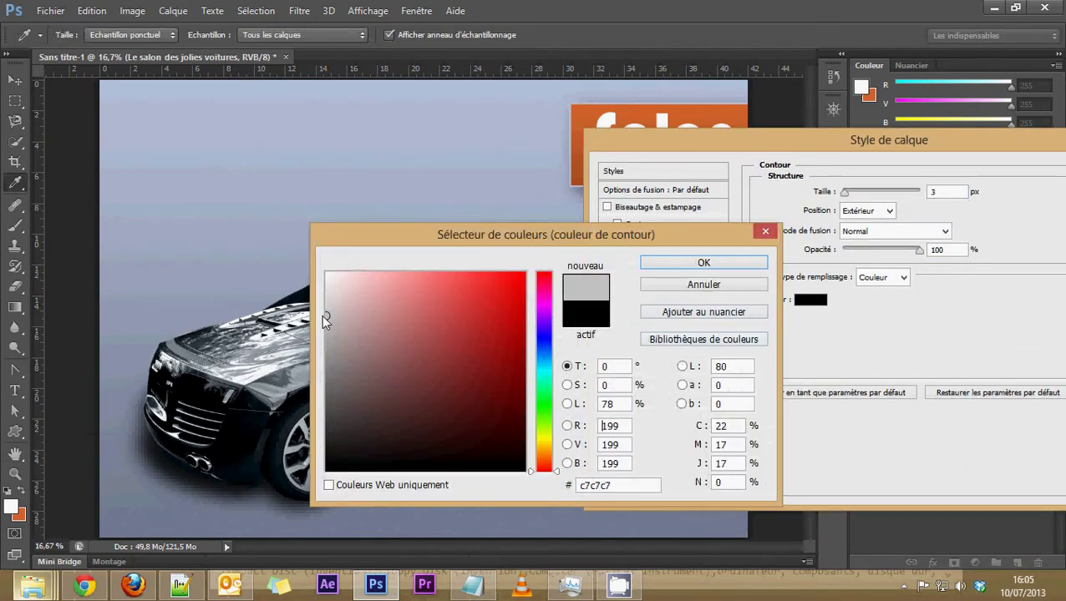
pyautogui.click(660, 263)
pyautogui.moveTo(844, 191); pyautogui.dragTo(839, 194)
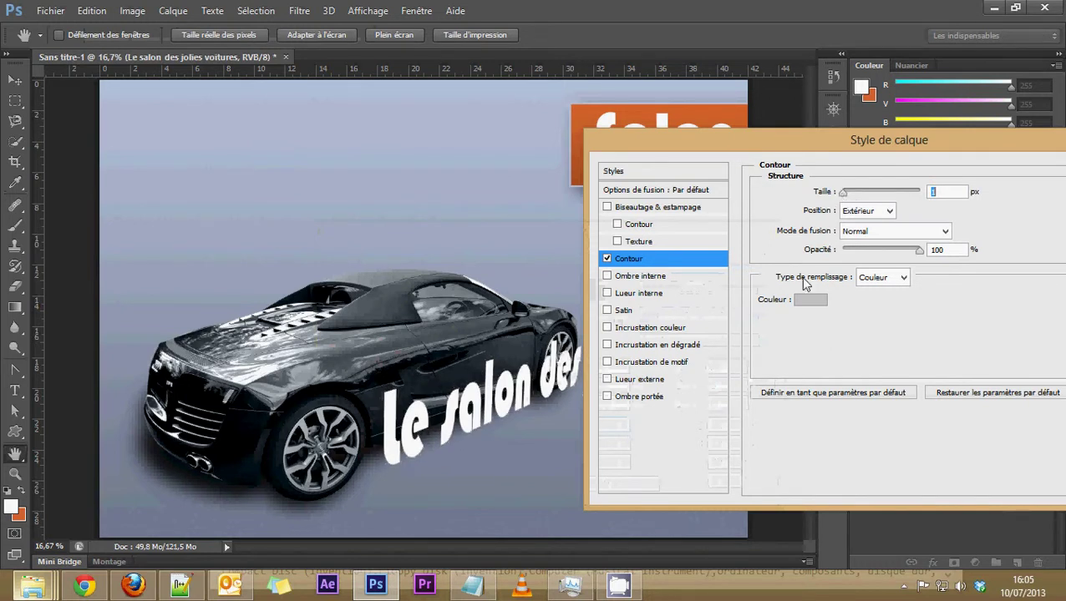
pyautogui.click(808, 301)
pyautogui.moveTo(330, 320); pyautogui.dragTo(325, 371)
pyautogui.click(659, 264)
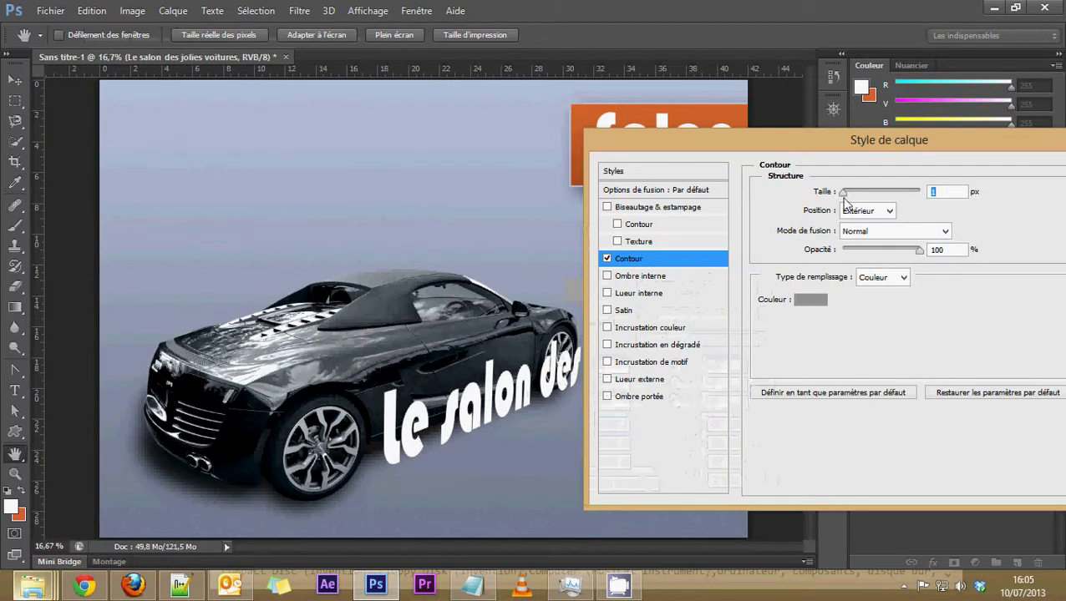
pyautogui.moveTo(817, 139); pyautogui.dragTo(861, 376)
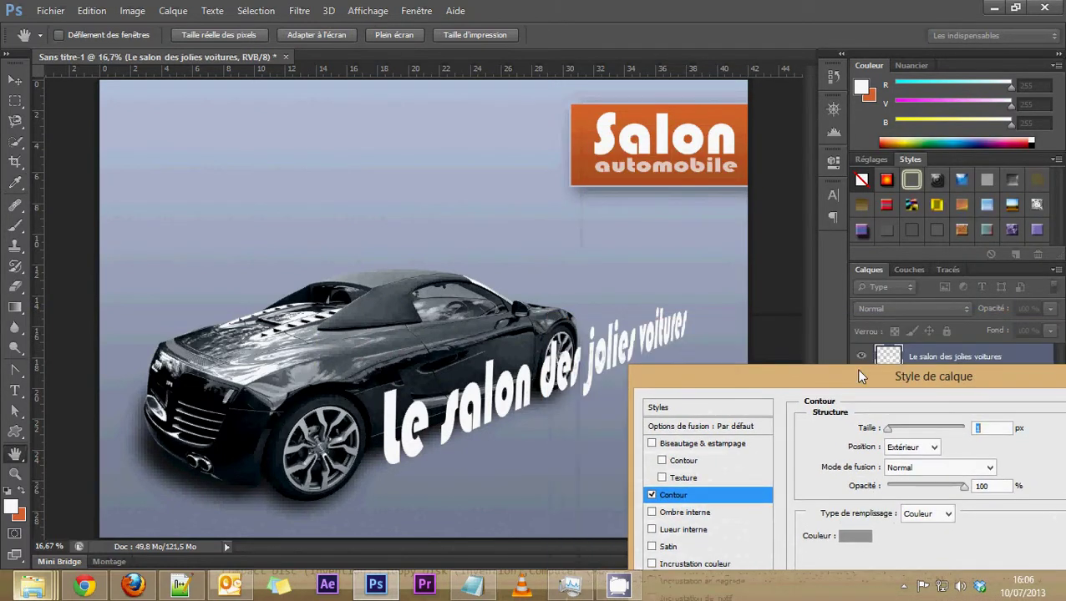
pyautogui.moveTo(860, 377)
pyautogui.mouseDown()
pyautogui.moveTo(855, 149)
pyautogui.moveTo(837, 114)
pyautogui.mouseUp()
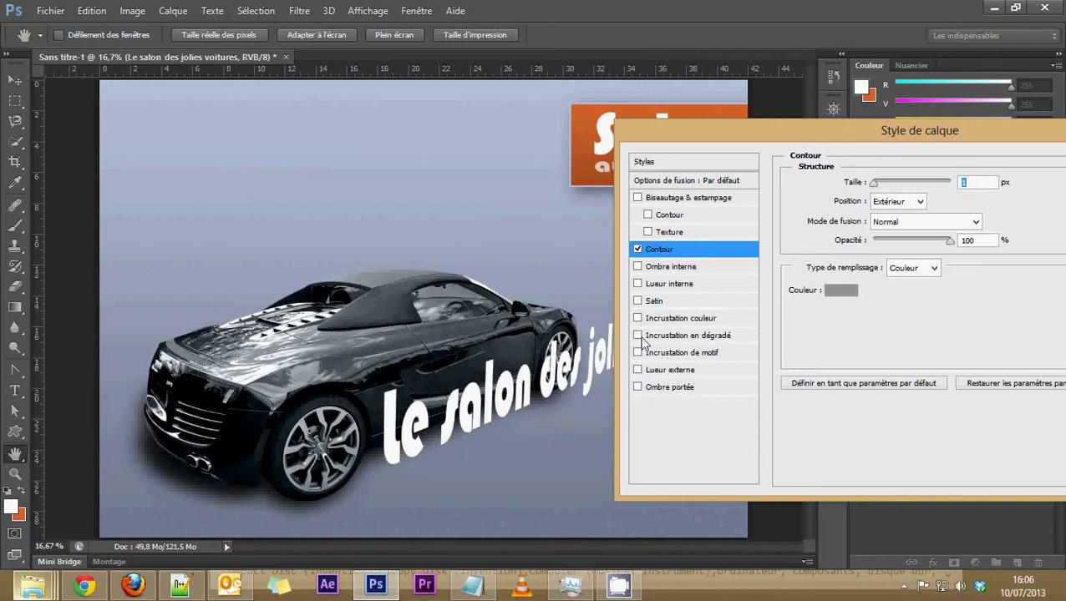
# Add an Ombre interne inner shadow to the tagline with distance 8
pyautogui.click(638, 267)
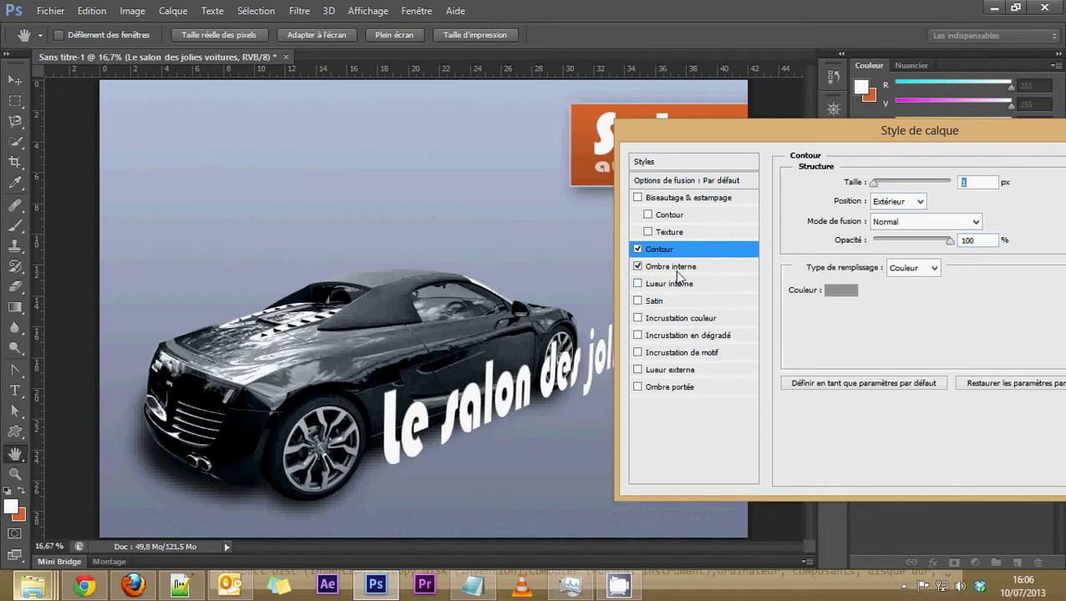
pyautogui.click(680, 272)
pyautogui.moveTo(866, 252); pyautogui.dragTo(872, 252)
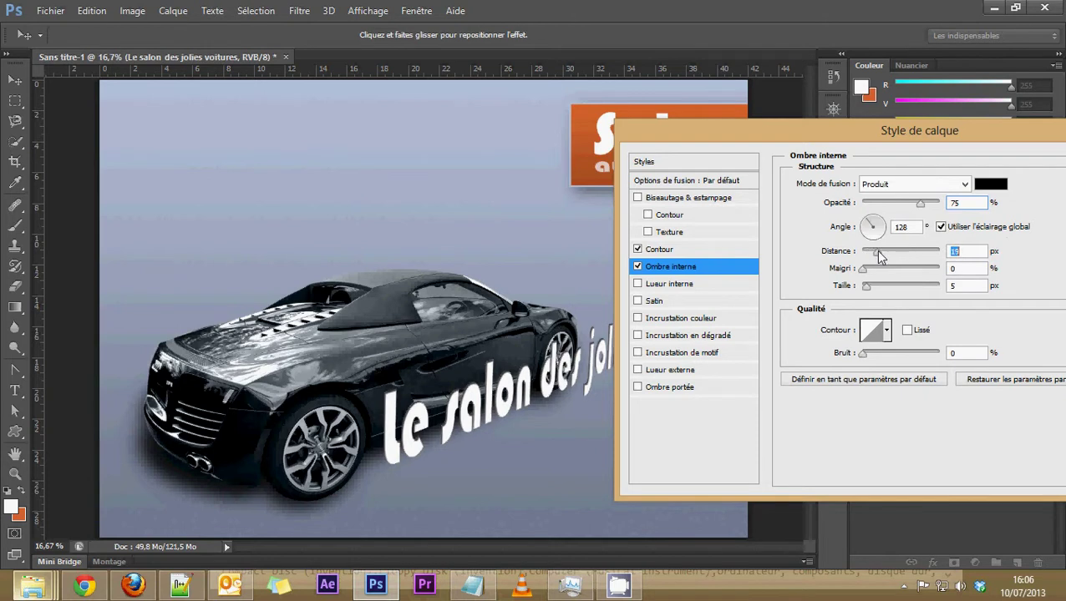
pyautogui.moveTo(872, 255)
pyautogui.mouseDown()
pyautogui.moveTo(899, 241)
pyautogui.moveTo(866, 250)
pyautogui.moveTo(869, 228)
pyautogui.mouseUp()
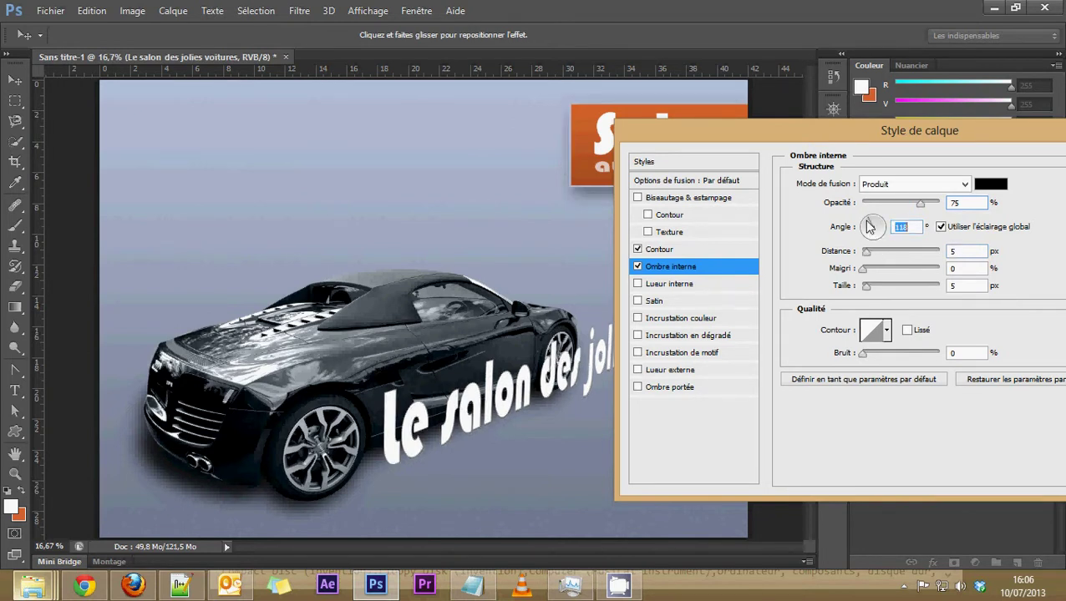
# Set the inner shadow angle to -56 without global light, and opacity to 40%
pyautogui.click(868, 226)
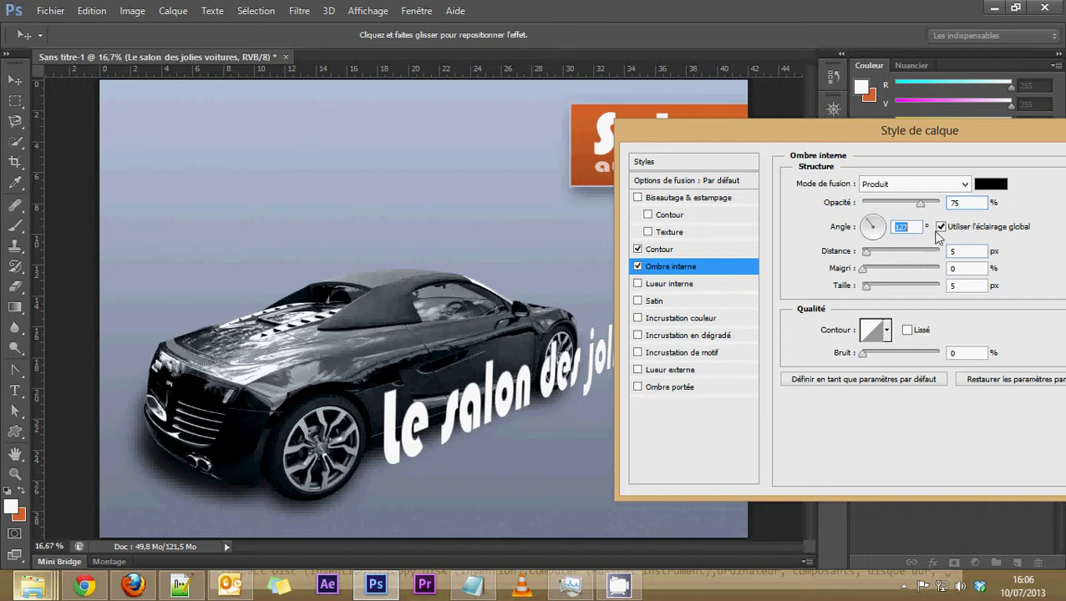
pyautogui.click(940, 228)
pyautogui.moveTo(883, 224); pyautogui.dragTo(884, 249)
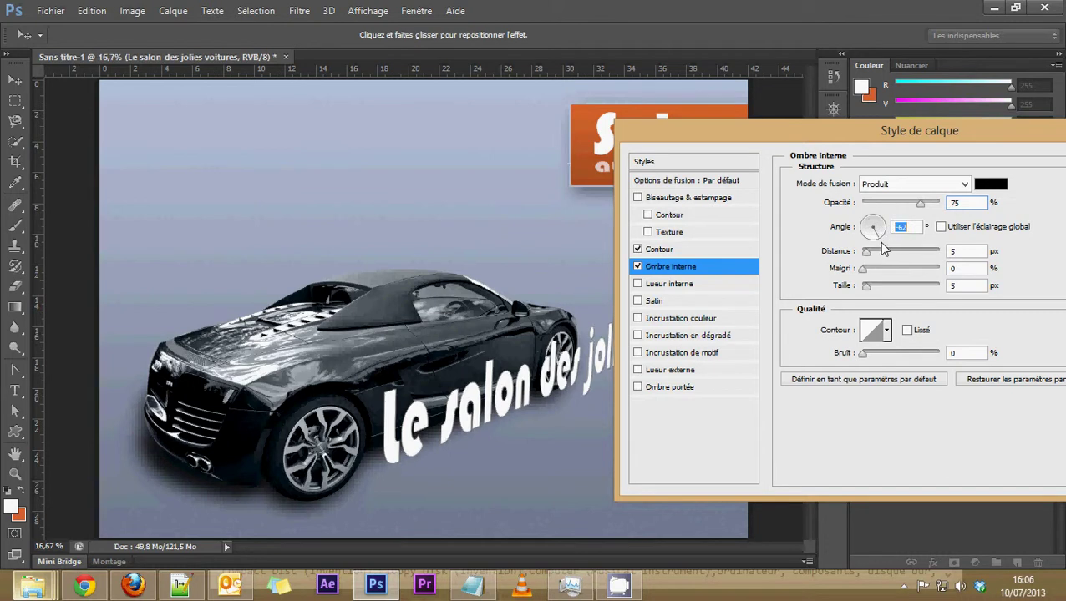
pyautogui.moveTo(878, 237)
pyautogui.mouseDown()
pyautogui.moveTo(881, 255)
pyautogui.moveTo(869, 251)
pyautogui.moveTo(886, 287)
pyautogui.moveTo(873, 286)
pyautogui.moveTo(869, 256)
pyautogui.mouseUp()
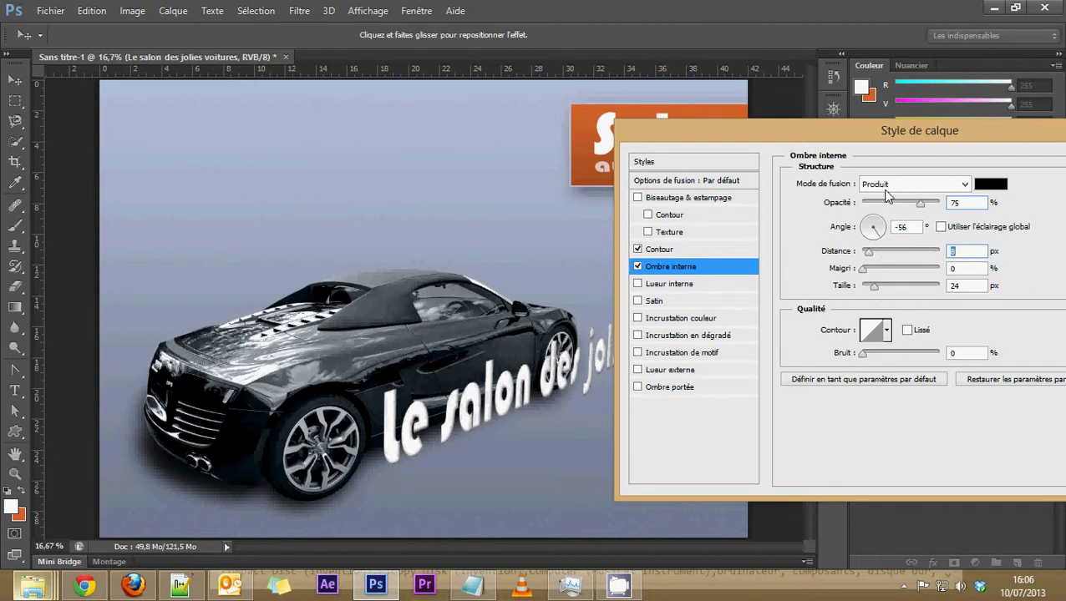
pyautogui.moveTo(920, 205); pyautogui.dragTo(889, 205)
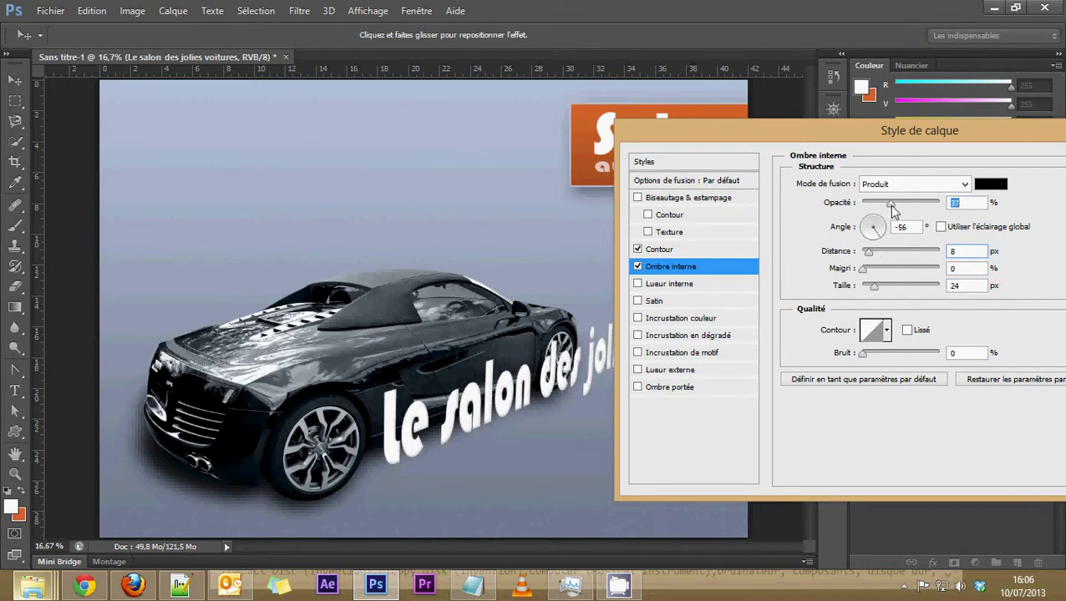
pyautogui.moveTo(892, 209); pyautogui.dragTo(895, 209)
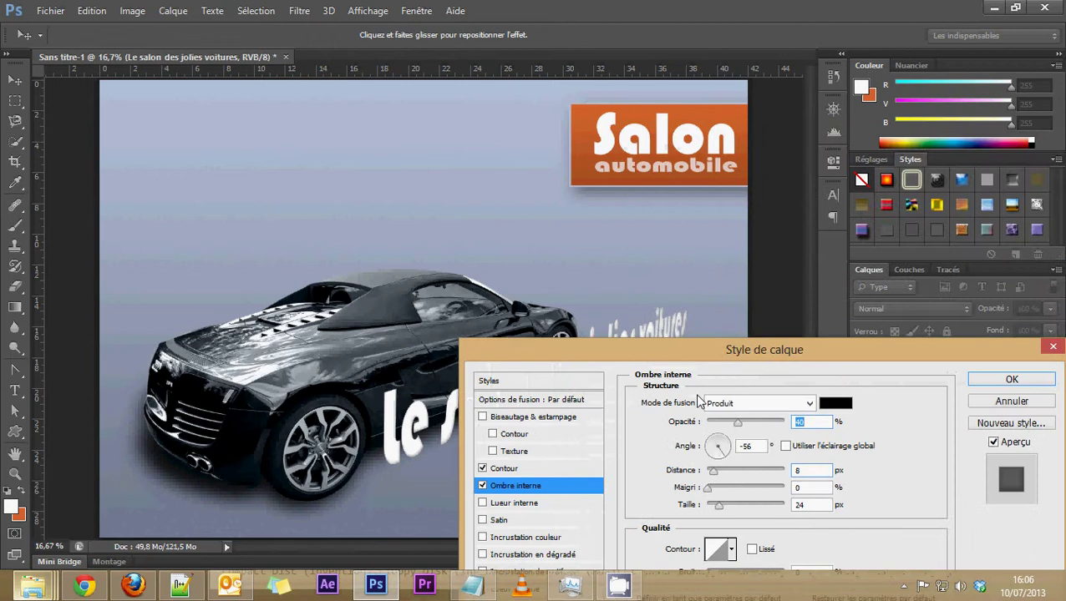
# Preview the styled tagline and apply the stroke and inner shadow with OK
pyautogui.moveTo(882, 140); pyautogui.dragTo(683, 405)
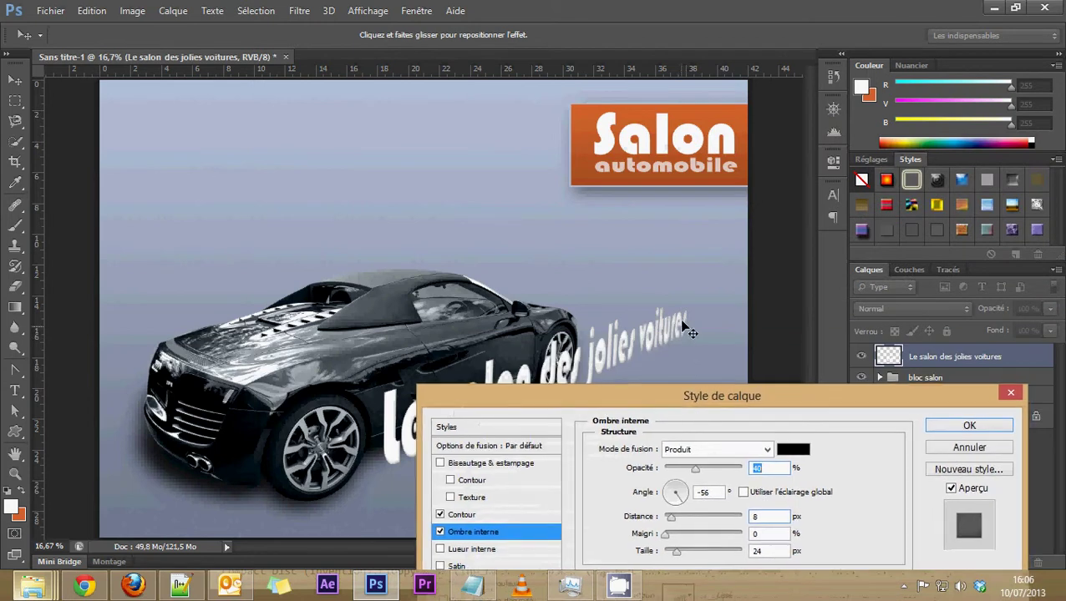
pyautogui.moveTo(609, 390); pyautogui.dragTo(647, 383)
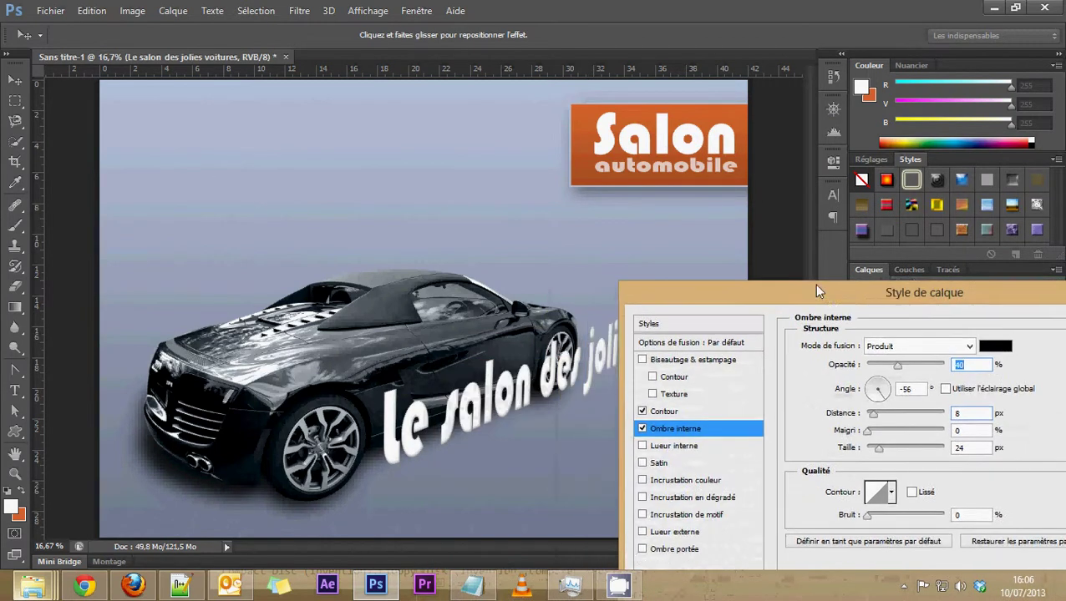
pyautogui.moveTo(647, 383); pyautogui.dragTo(619, 198)
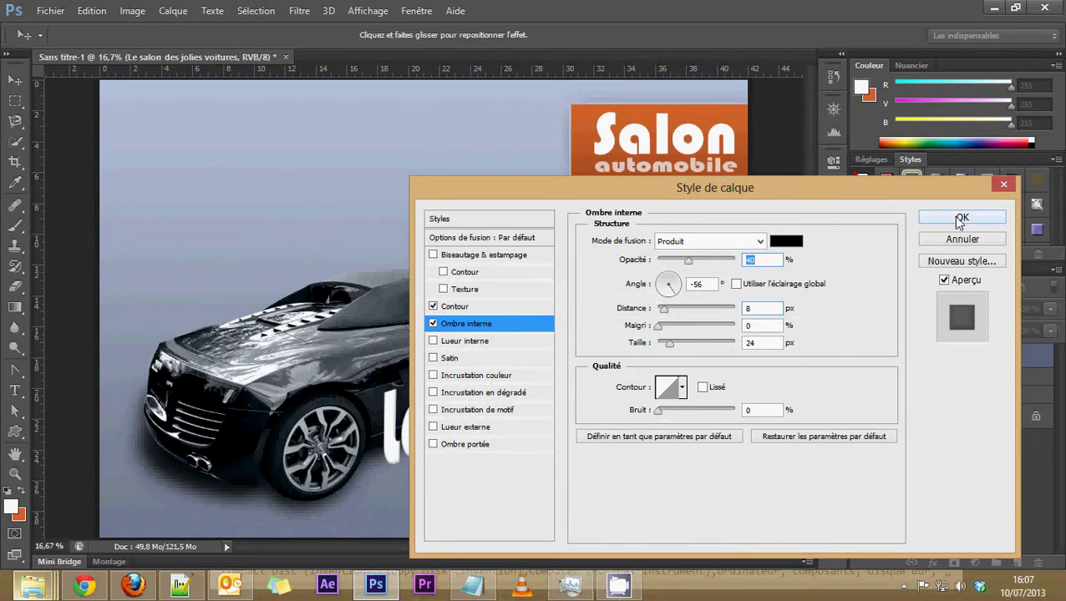
pyautogui.click(962, 218)
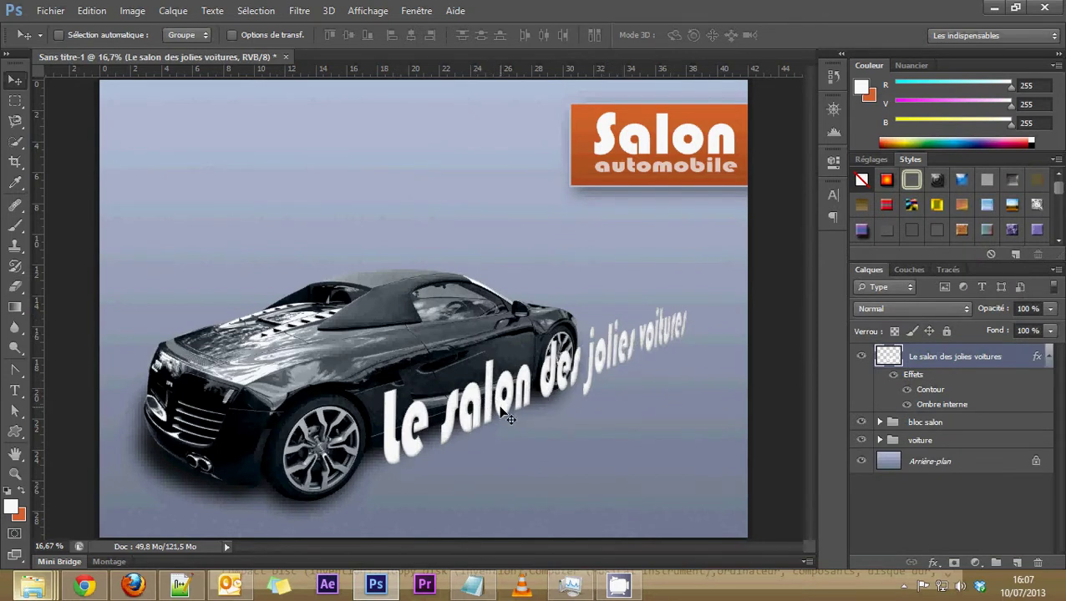
# Duplicate the tagline layer, compare both by toggling visibility, and expand the original's effects
pyautogui.click(1049, 358)
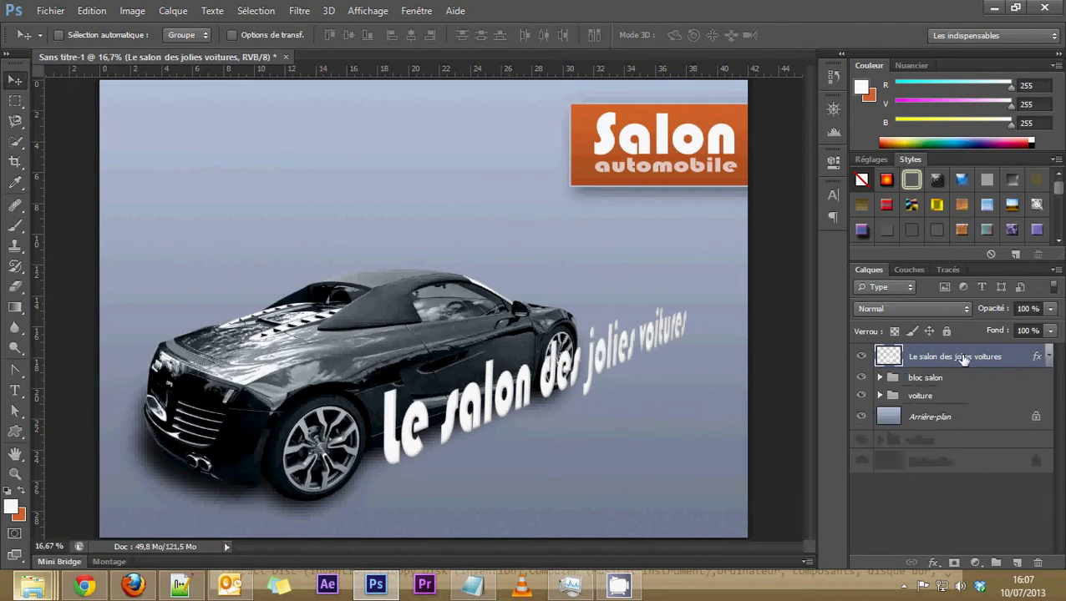
pyautogui.moveTo(962, 358)
pyautogui.mouseDown()
pyautogui.moveTo(1018, 559)
pyautogui.moveTo(991, 357)
pyautogui.moveTo(1017, 561)
pyautogui.mouseUp()
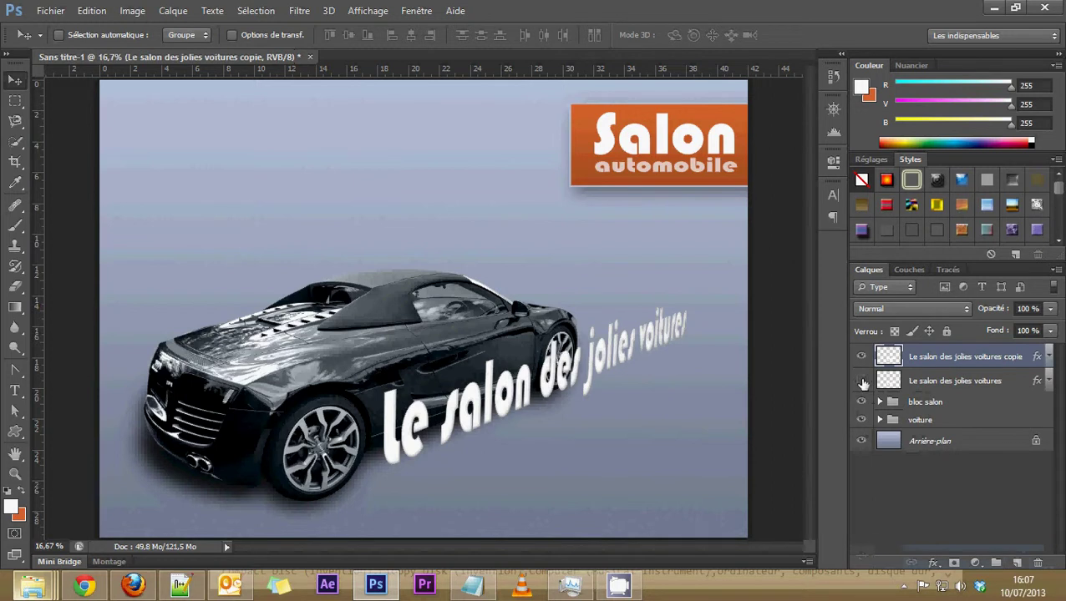
pyautogui.moveTo(860, 358); pyautogui.dragTo(861, 381)
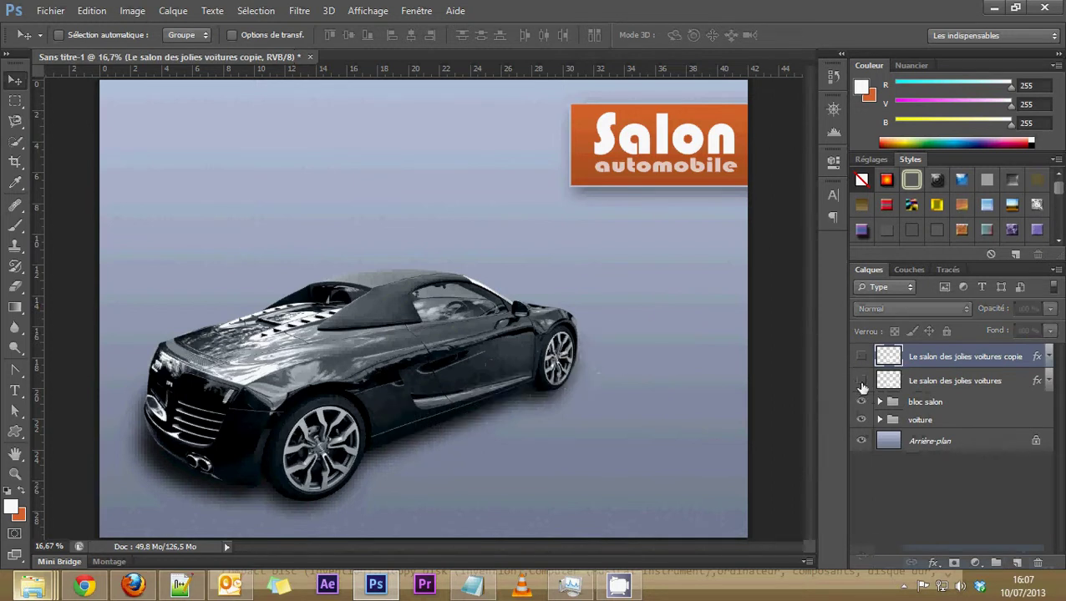
pyautogui.click(861, 381)
pyautogui.click(861, 357)
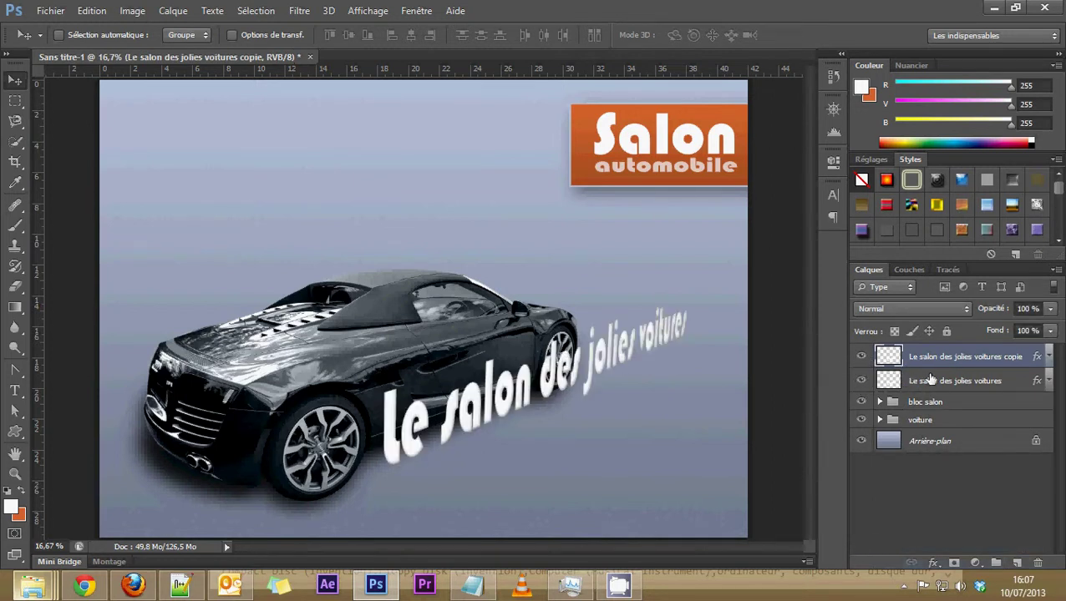
pyautogui.click(929, 380)
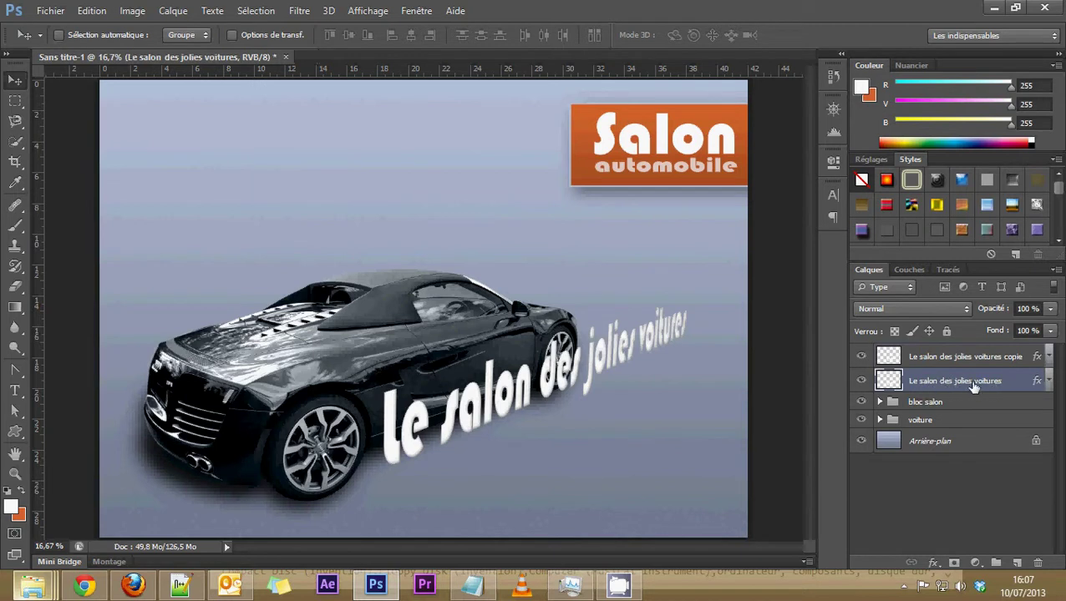
pyautogui.click(1048, 380)
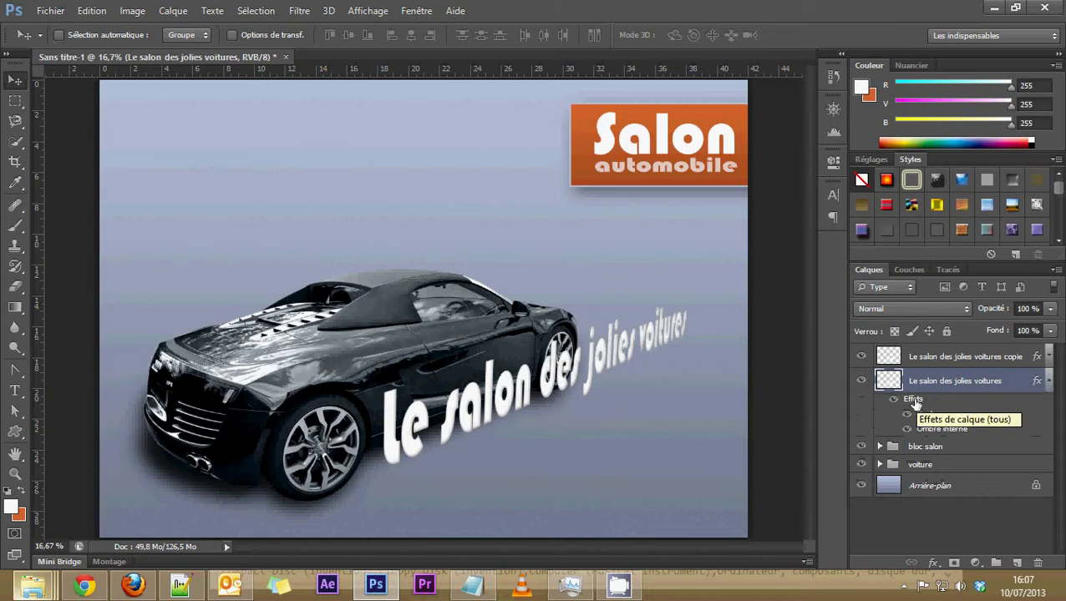
# Drag the original tagline layer's stroke and inner shadow effects to the trash
pyautogui.moveTo(913, 404); pyautogui.dragTo(1039, 565)
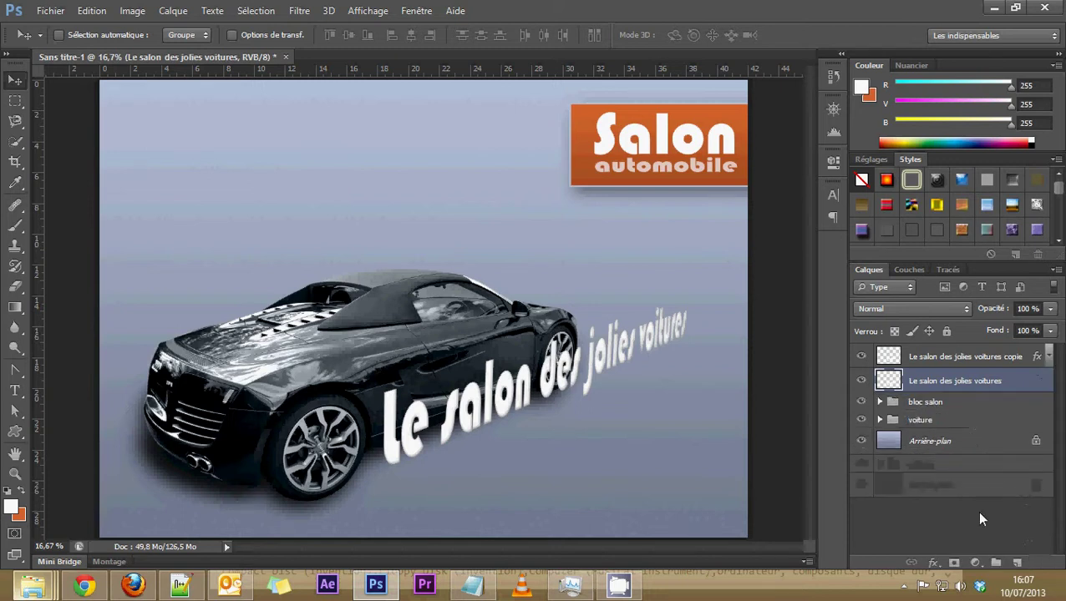
pyautogui.rightClick(1021, 356)
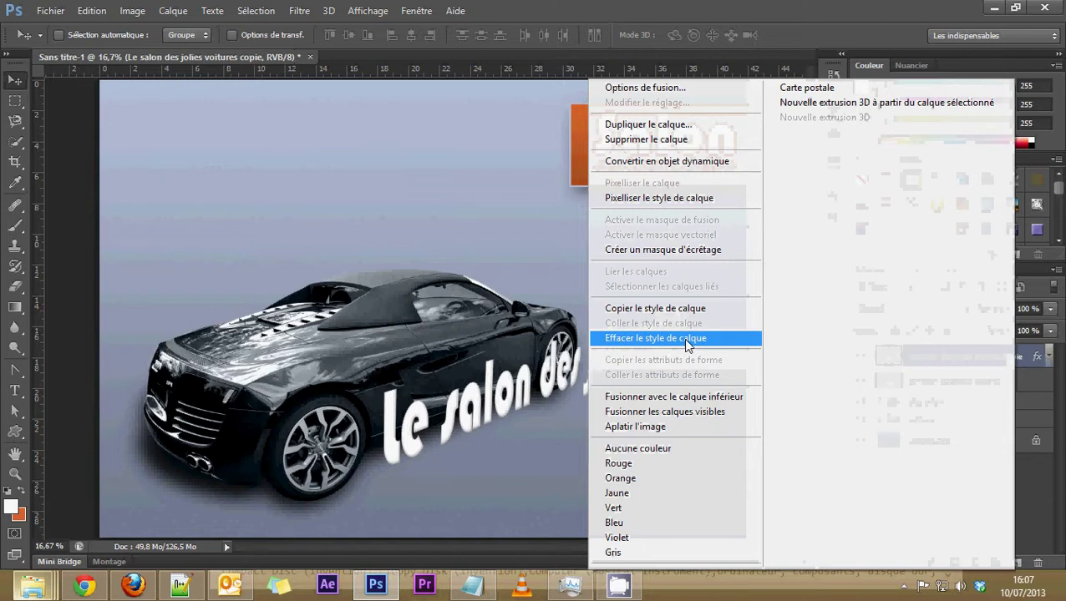
pyautogui.click(1036, 381)
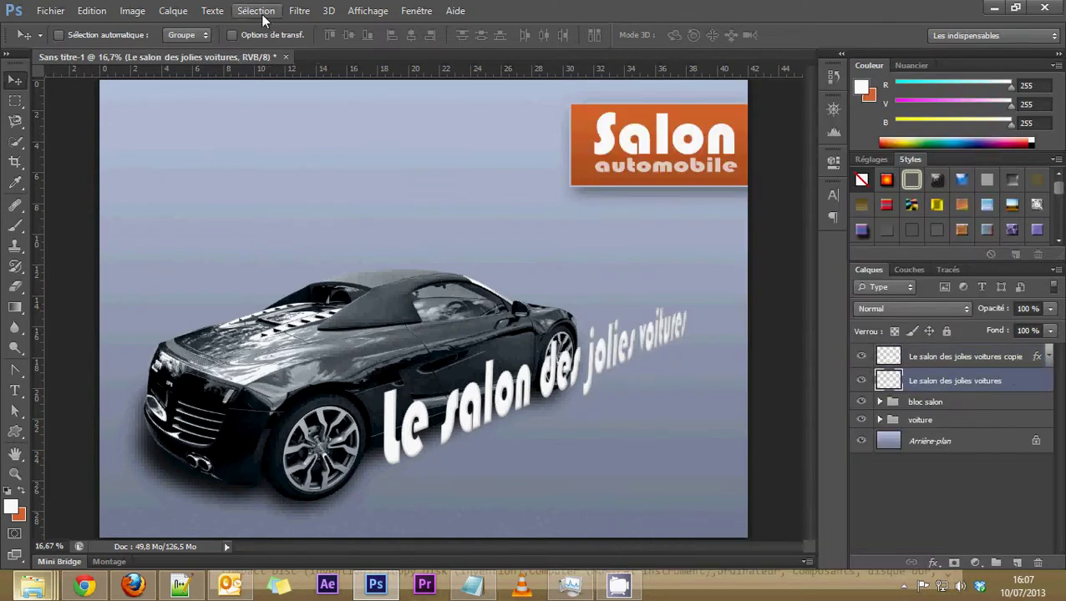
# Open Flou directionnel on the tagline and try a 5° angle with 500 px distance
pyautogui.click(299, 11)
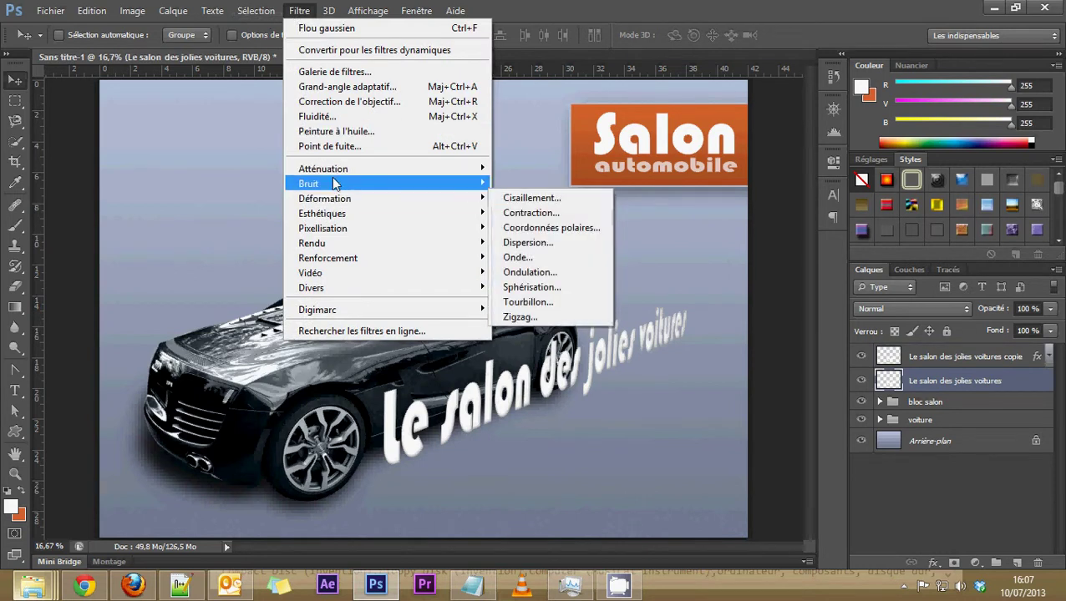
pyautogui.moveTo(323, 169)
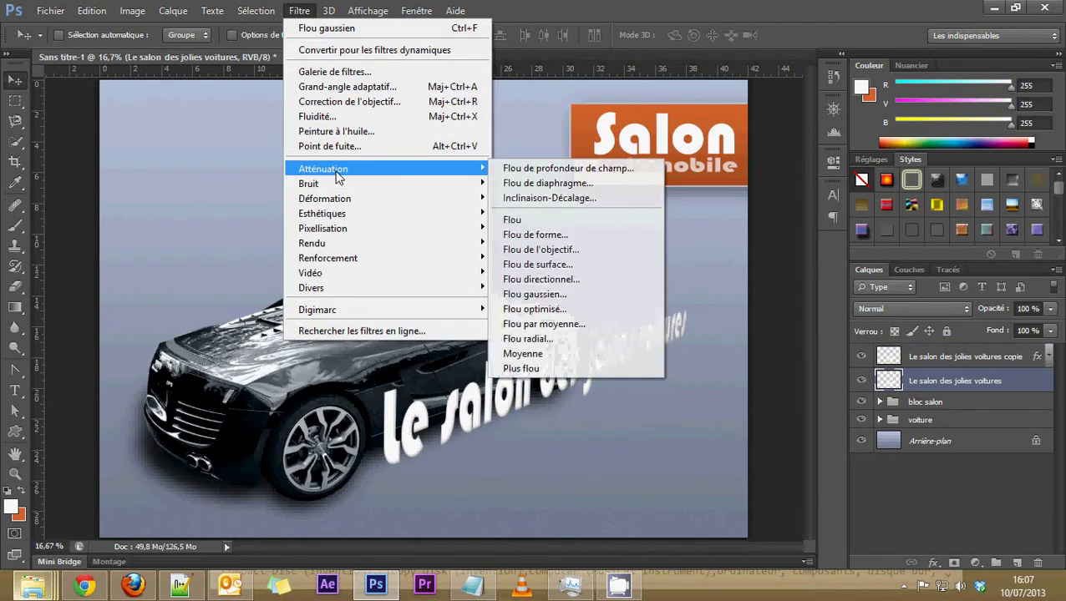
pyautogui.click(539, 279)
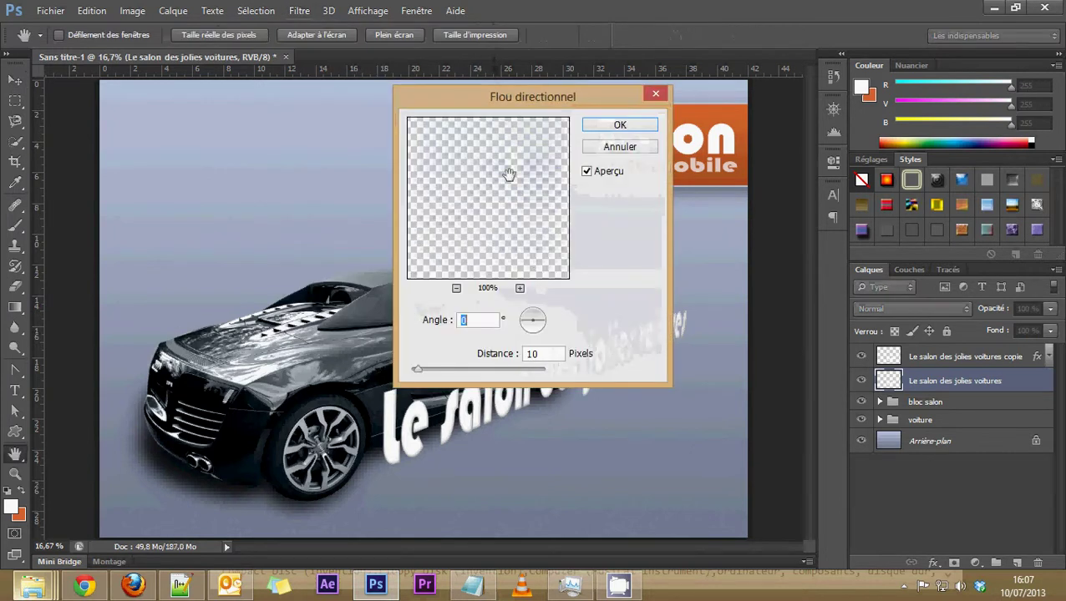
pyautogui.moveTo(490, 242); pyautogui.dragTo(498, 235)
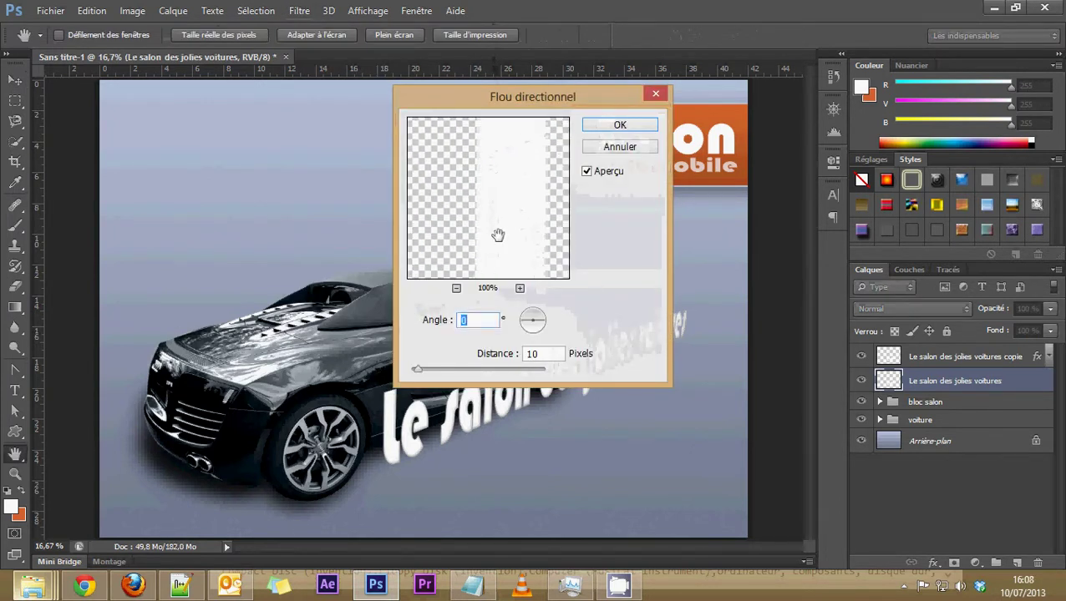
pyautogui.click(524, 328)
pyautogui.moveTo(521, 328); pyautogui.dragTo(523, 321)
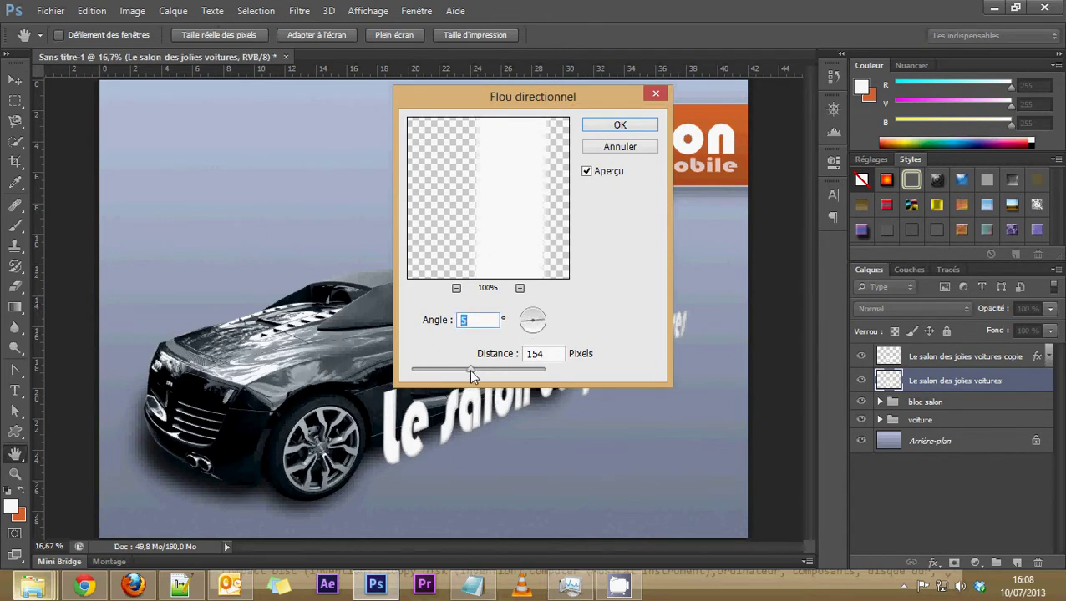
pyautogui.press('Tab')
pyautogui.moveTo(470, 370); pyautogui.dragTo(506, 369)
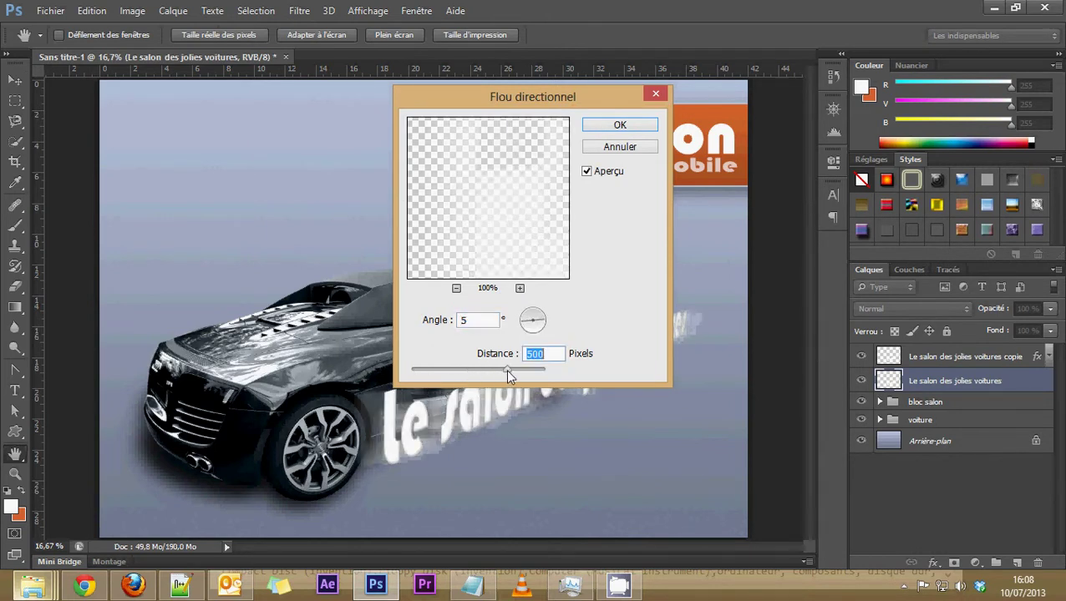
# Settle the motion blur at 28° angle and 719 px distance and apply it
pyautogui.click(525, 329)
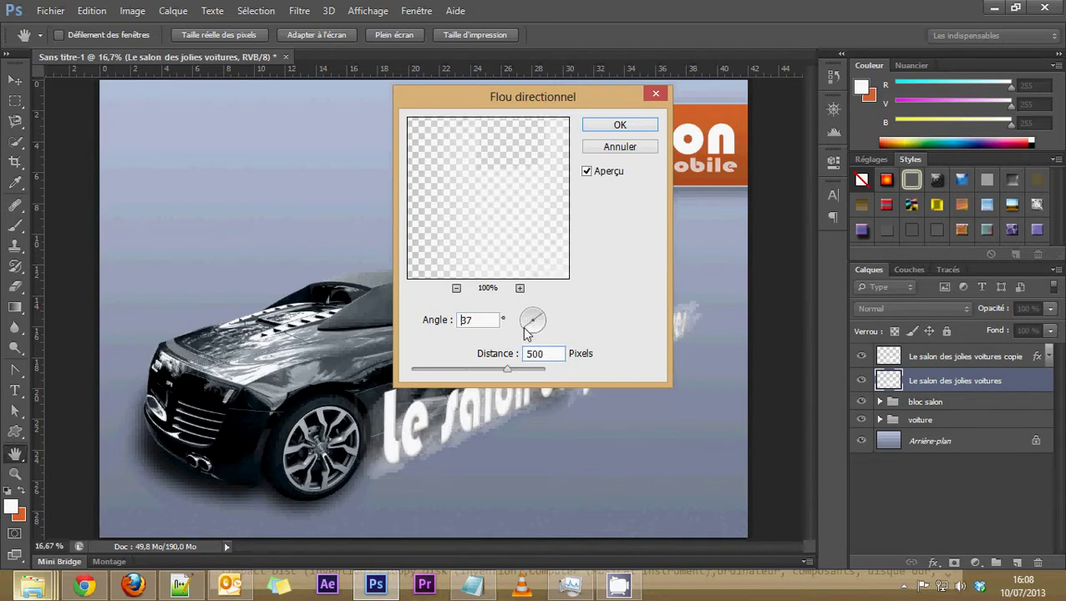
pyautogui.click(521, 327)
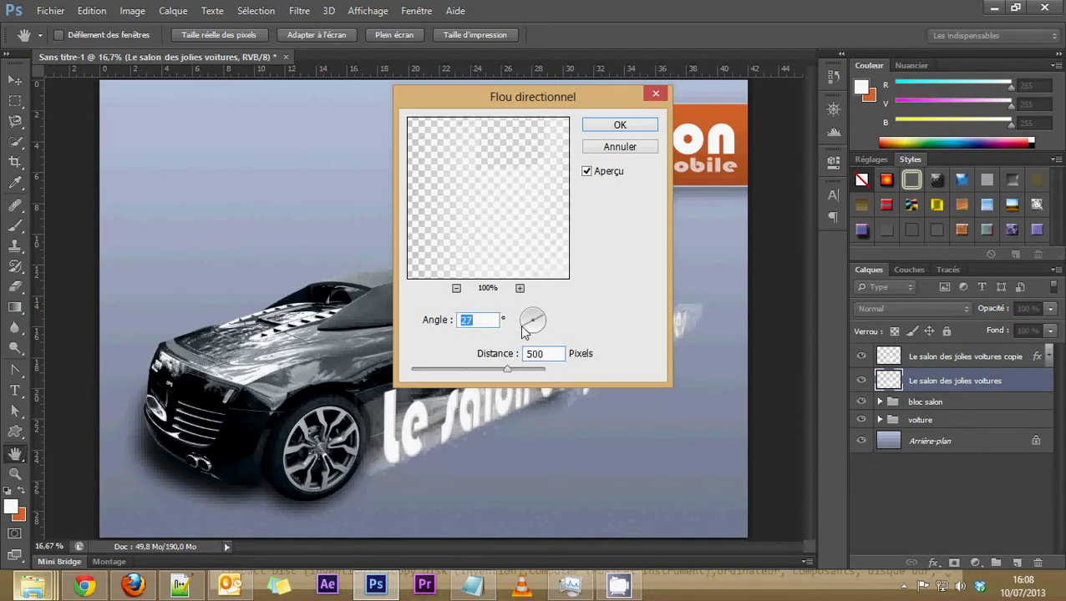
pyautogui.moveTo(462, 101); pyautogui.dragTo(203, 105)
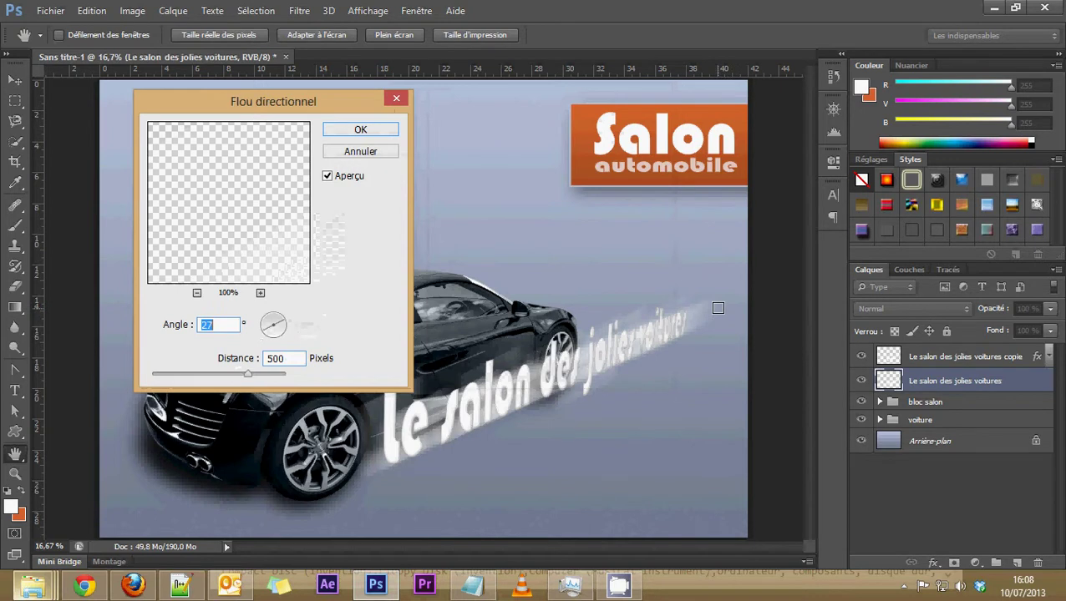
pyautogui.moveTo(249, 374); pyautogui.dragTo(255, 381)
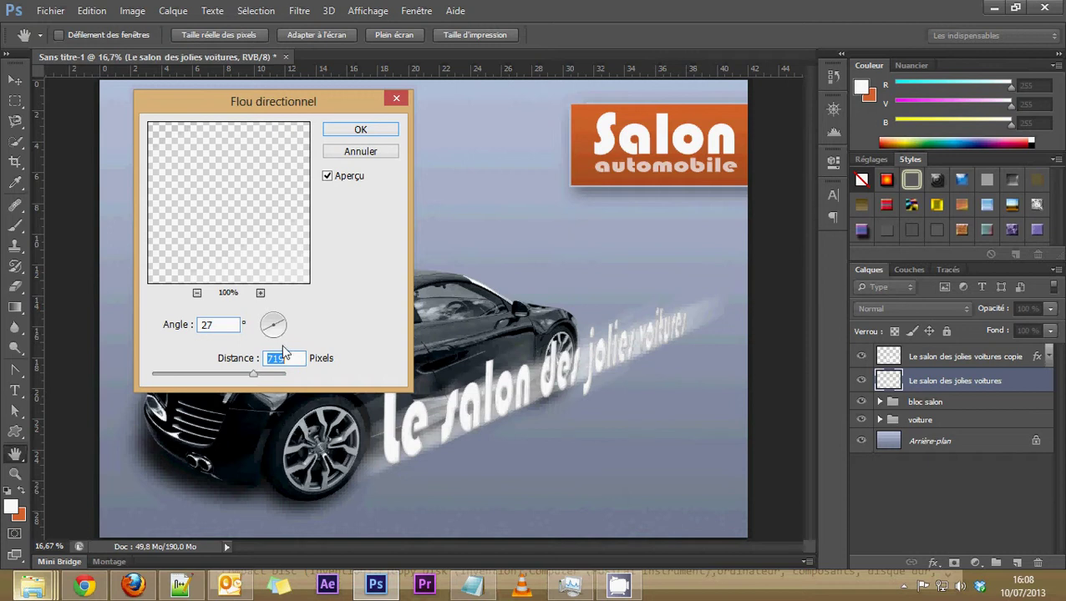
pyautogui.moveTo(265, 334); pyautogui.dragTo(264, 334)
pyautogui.click(385, 134)
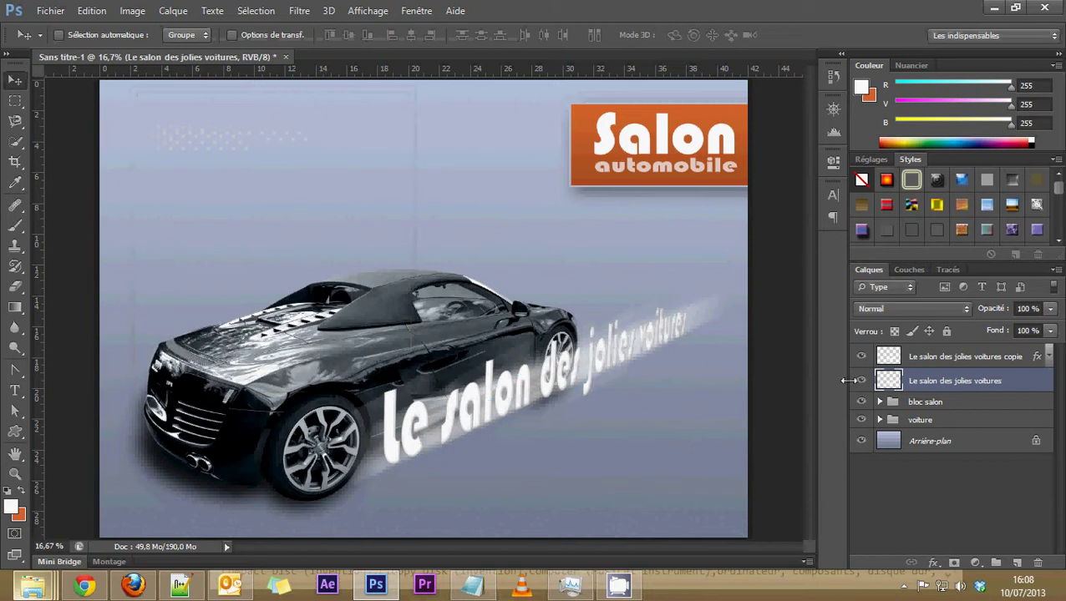
# Apply the Flou directionnel motion blur to the tagline a second time
pyautogui.click(256, 15)
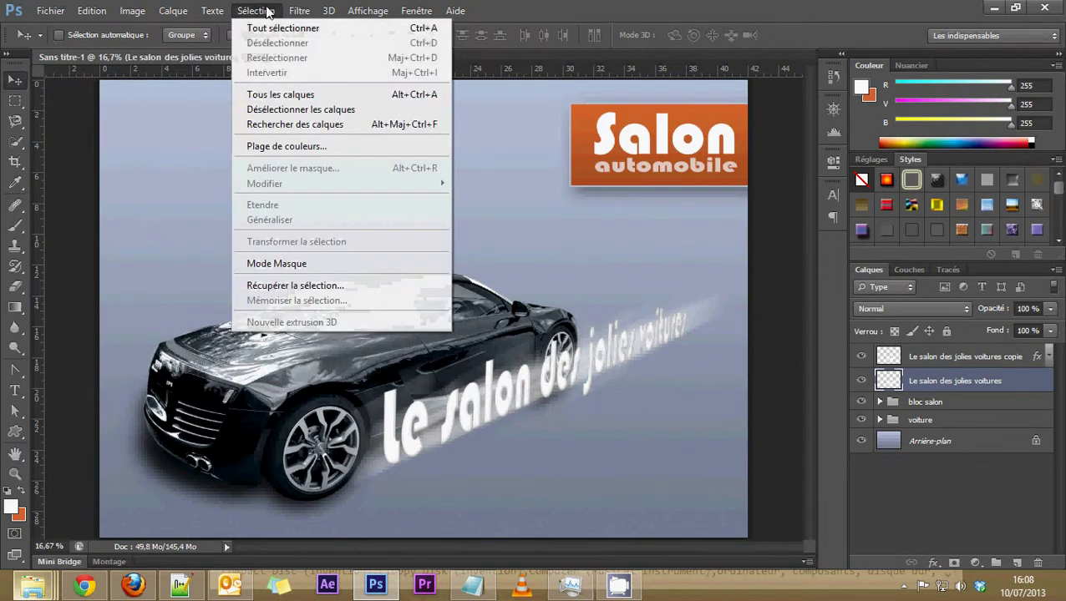
pyautogui.moveTo(323, 169)
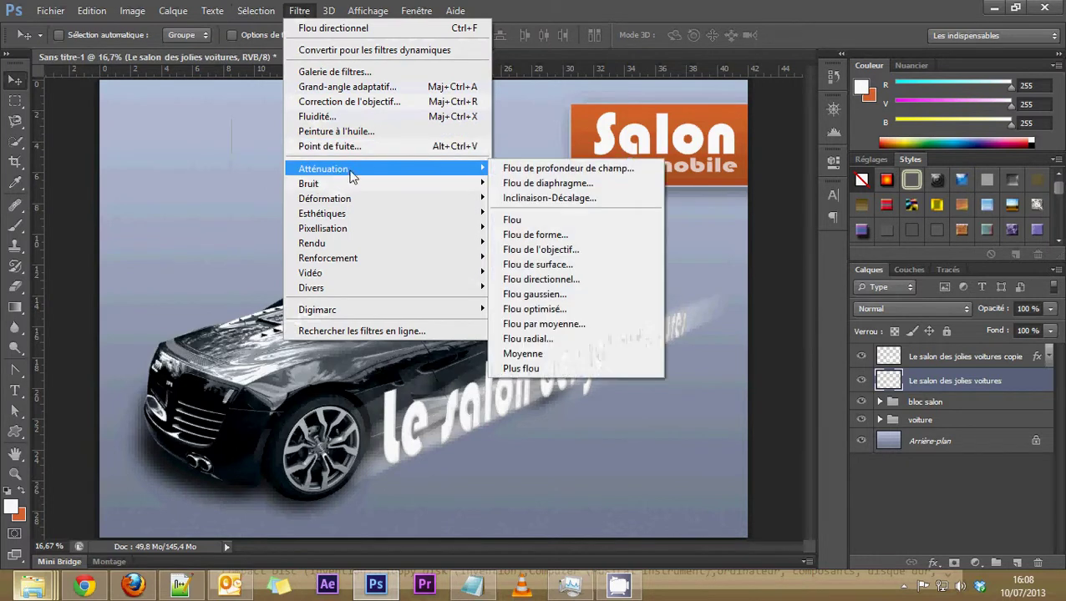
pyautogui.click(541, 281)
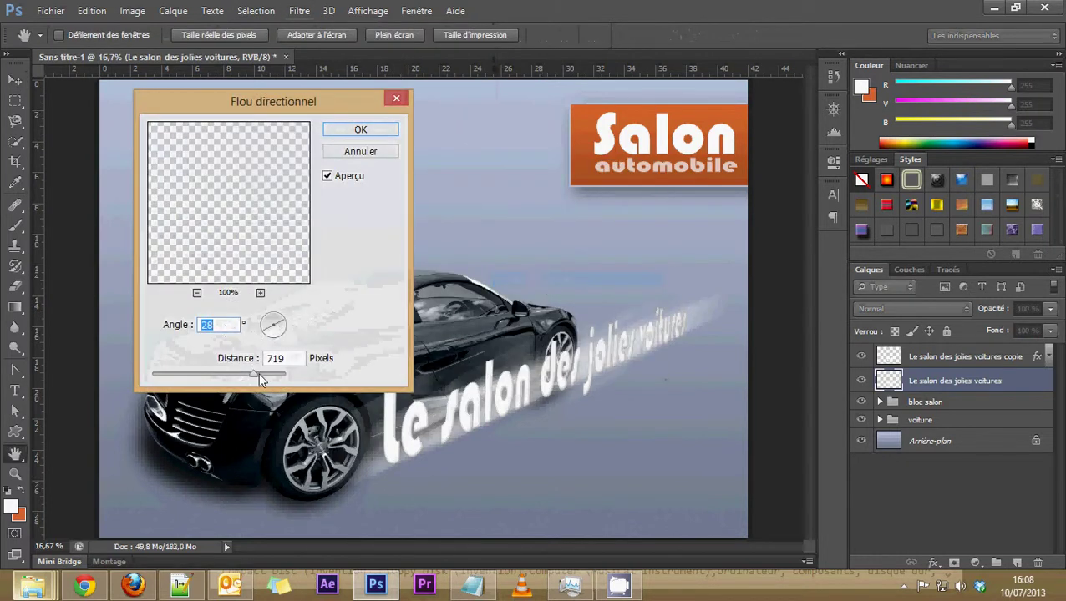
pyautogui.press('Return')
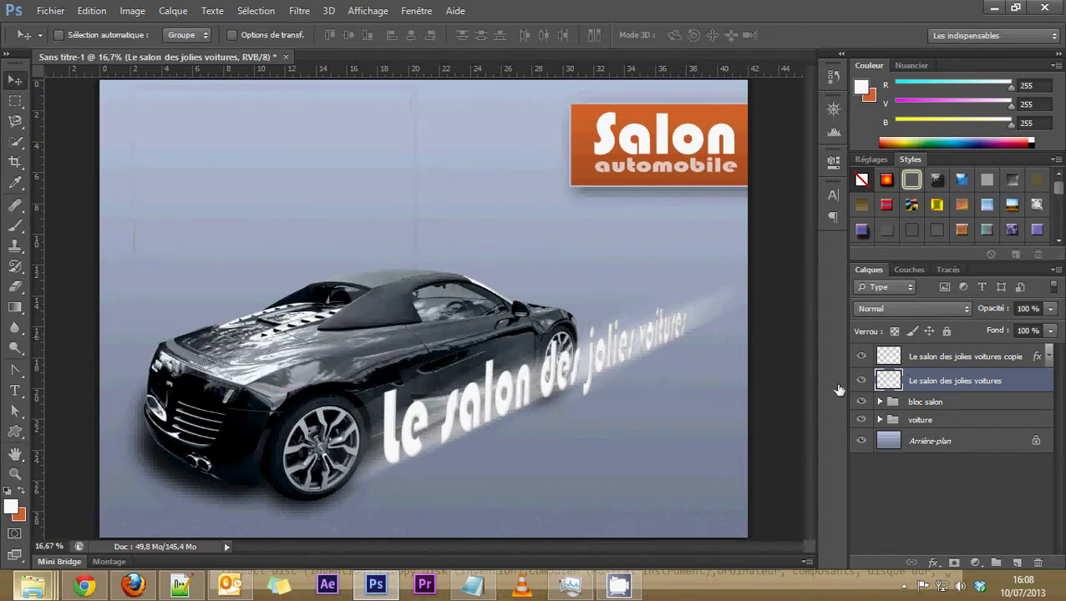
# Reposition the blurred text and put both tagline layers into a new group
pyautogui.moveTo(669, 341); pyautogui.dragTo(637, 366)
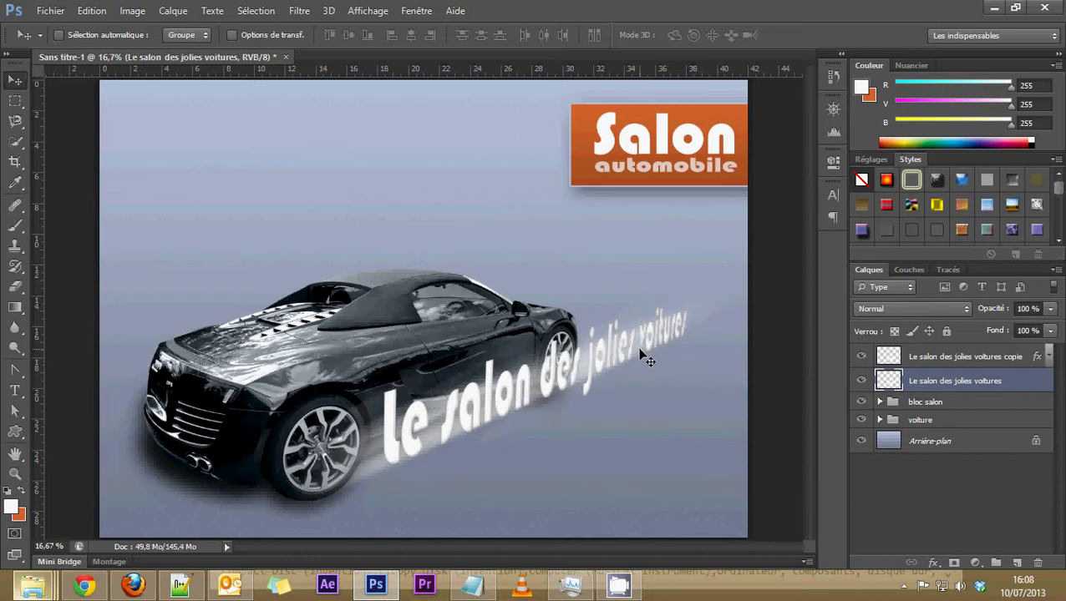
pyautogui.keyDown('shift'); pyautogui.click(909, 363); pyautogui.keyUp('shift')
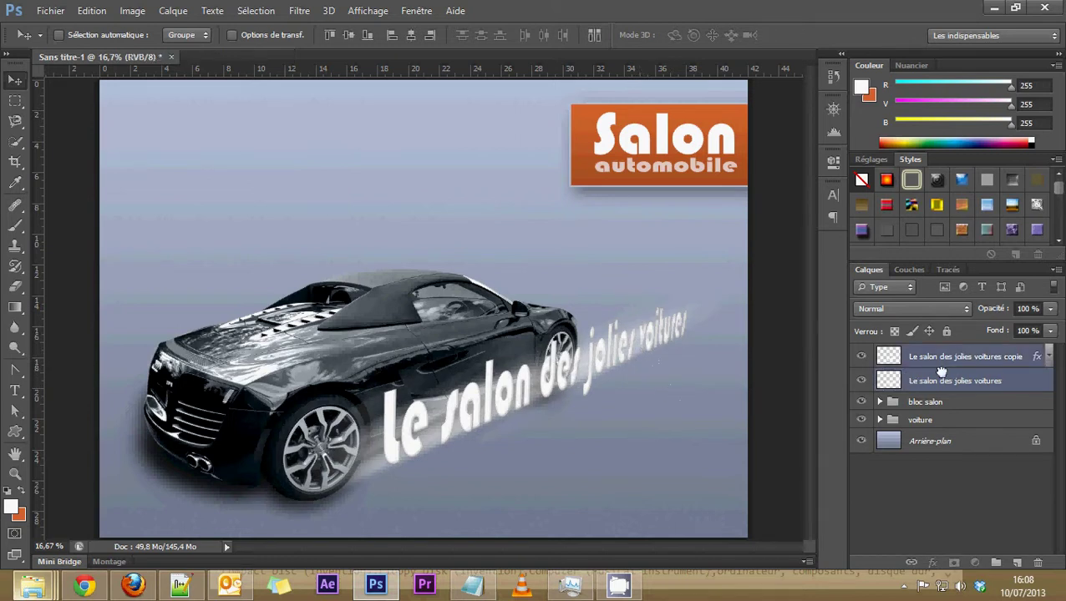
pyautogui.moveTo(933, 369); pyautogui.dragTo(1019, 560)
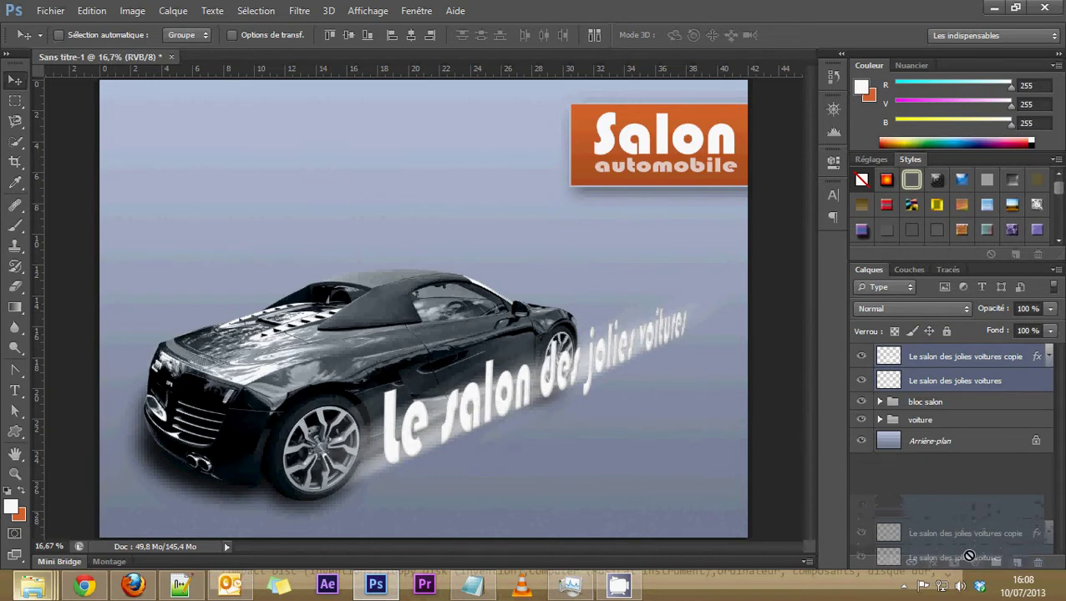
pyautogui.moveTo(1019, 561)
pyautogui.mouseDown()
pyautogui.moveTo(962, 541)
pyautogui.moveTo(996, 563)
pyautogui.mouseUp()
# Name the group 'slogan' and shift it slightly right and down
pyautogui.doubleClick(924, 354)
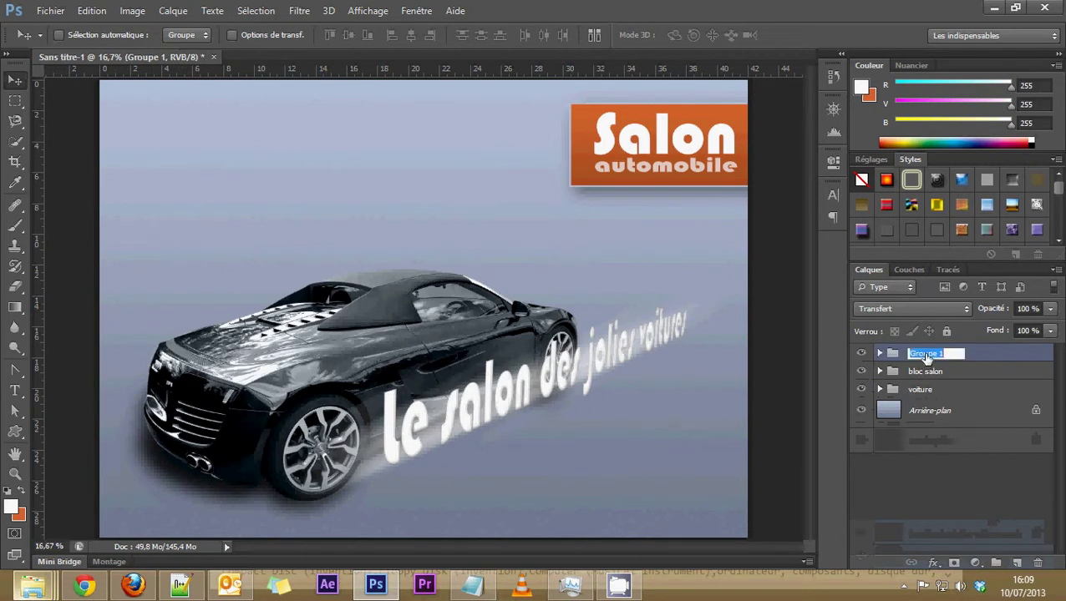
pyautogui.write('slogan')
pyautogui.press('Return')
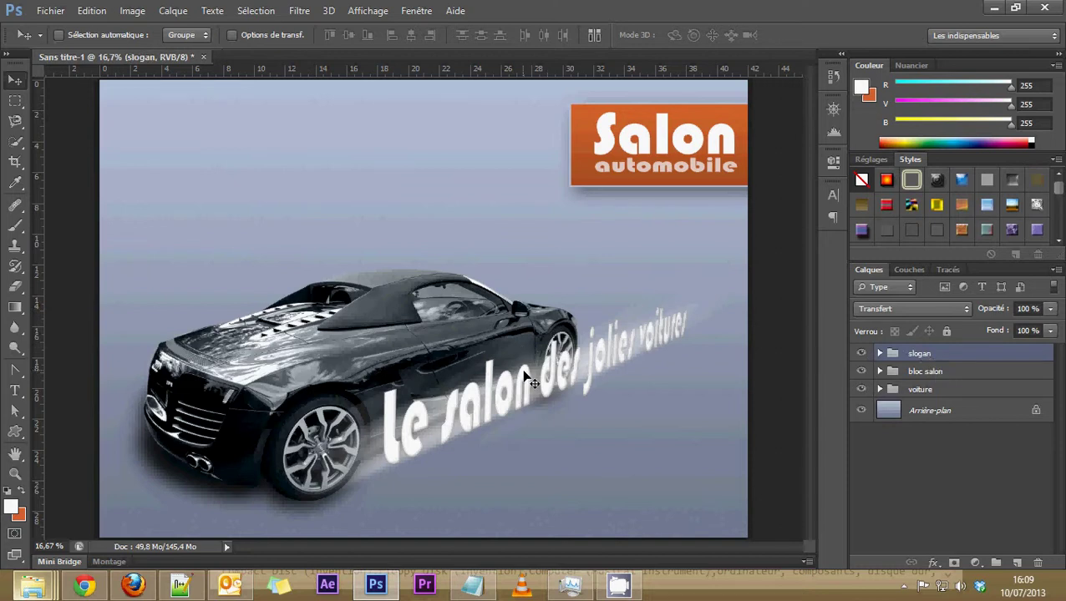
pyautogui.moveTo(523, 376); pyautogui.dragTo(559, 389)
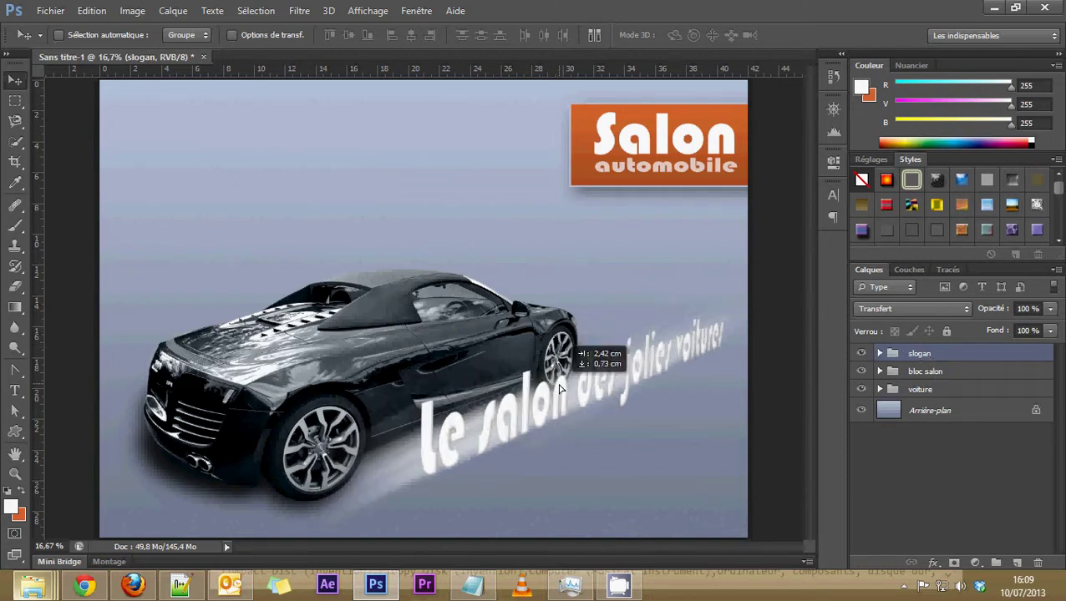
pyautogui.moveTo(624, 378); pyautogui.dragTo(625, 388)
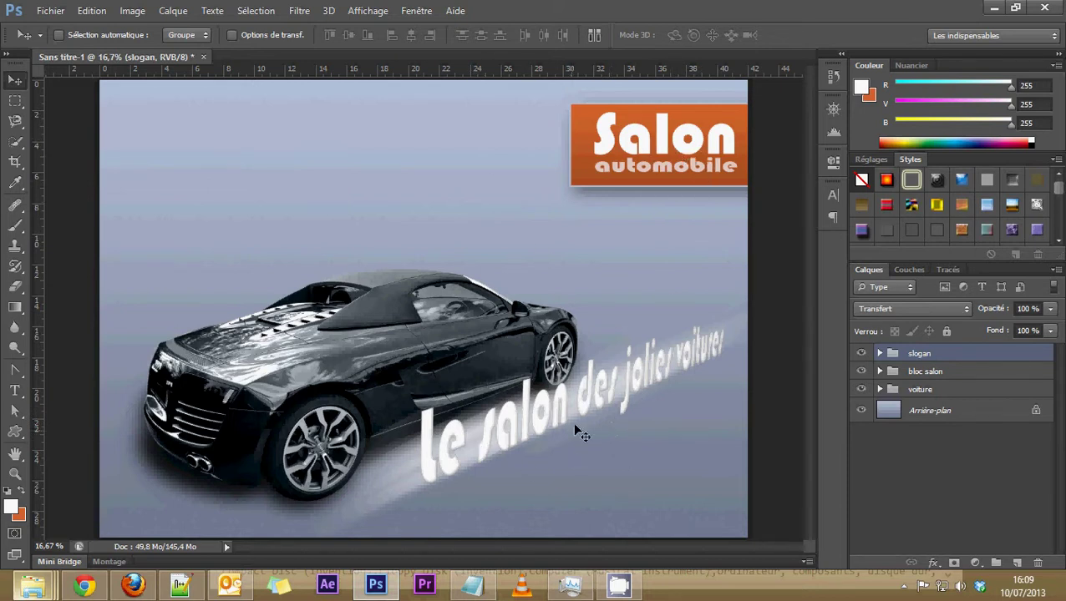
# Open the tagline copy's Contour stroke settings and try a darker grey stroke colour
pyautogui.click(879, 353)
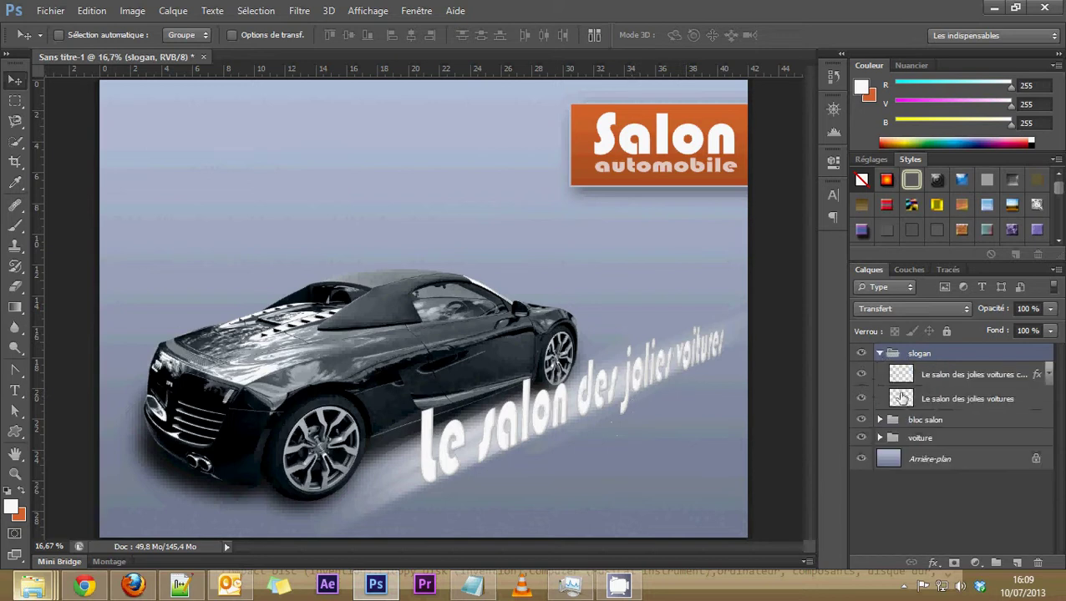
pyautogui.click(1049, 375)
pyautogui.doubleClick(944, 408)
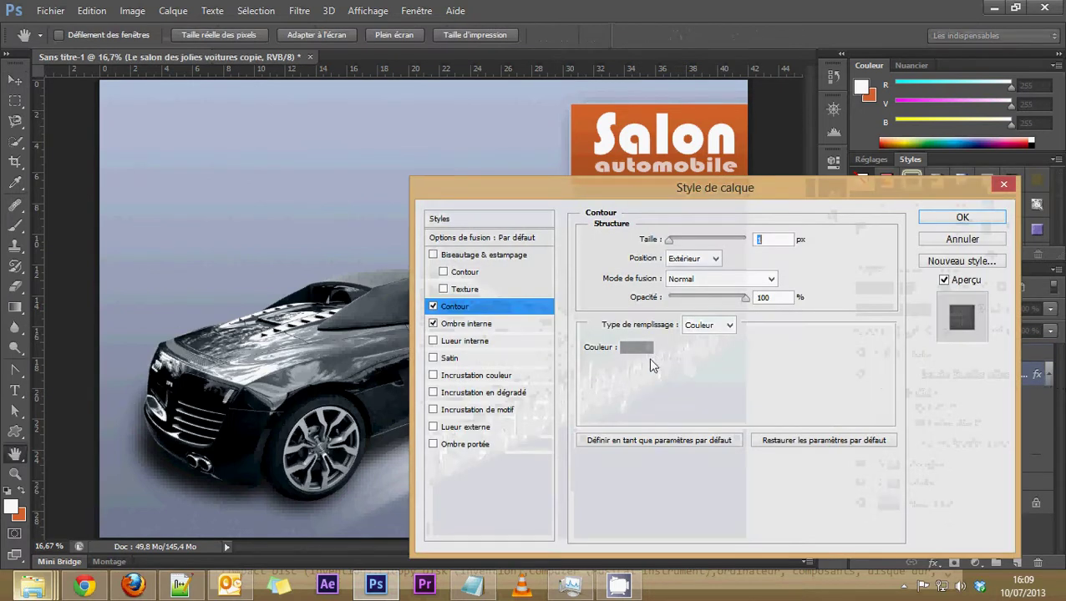
pyautogui.click(639, 355)
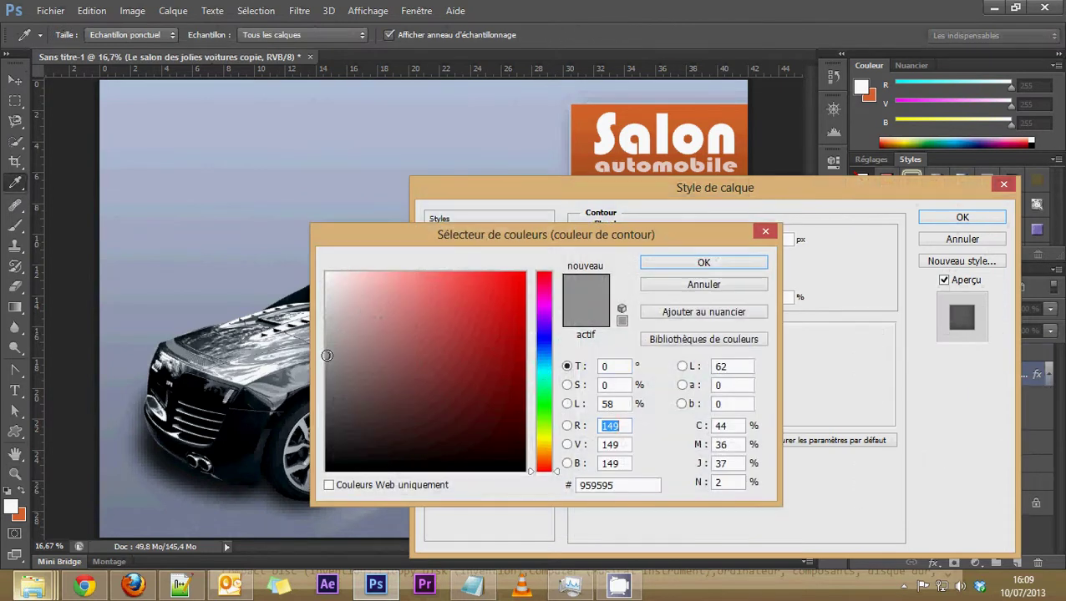
pyautogui.click(326, 377)
pyautogui.moveTo(467, 241); pyautogui.dragTo(609, 242)
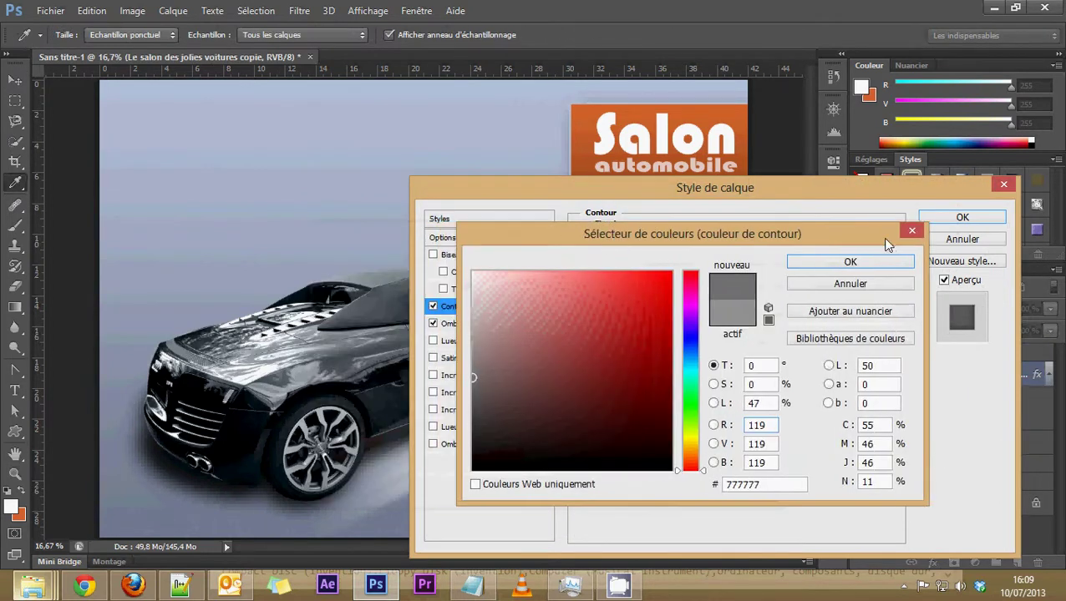
pyautogui.click(844, 261)
# Try a dark reddish-brown stroke colour instead
pyautogui.moveTo(775, 189)
pyautogui.mouseDown()
pyautogui.moveTo(1001, 206)
pyautogui.moveTo(1006, 98)
pyautogui.moveTo(934, 65)
pyautogui.mouseUp()
pyautogui.click(796, 225)
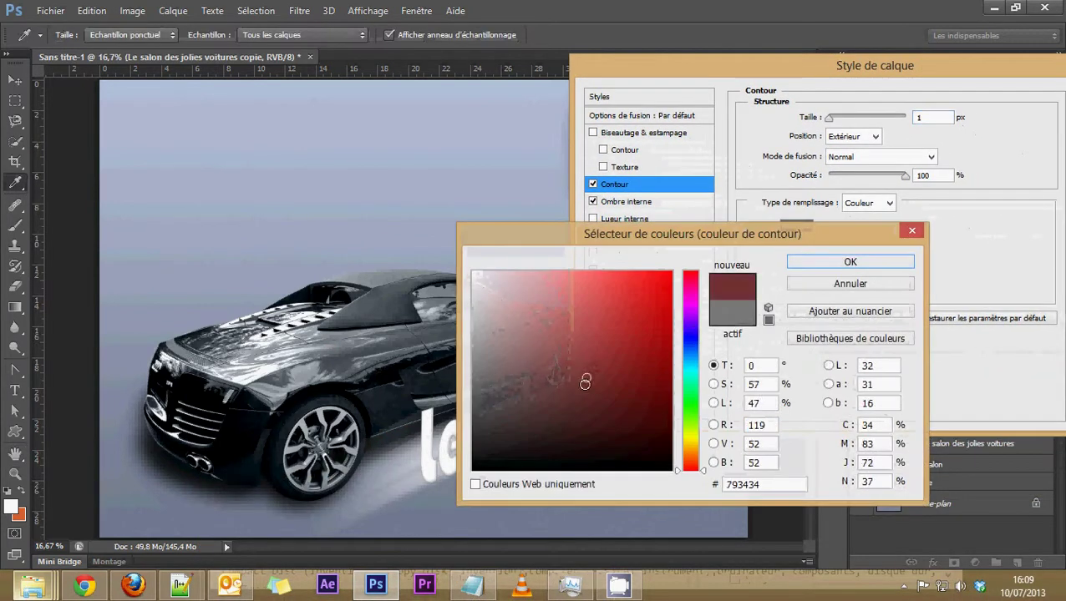
pyautogui.moveTo(583, 376); pyautogui.dragTo(562, 435)
pyautogui.click(798, 263)
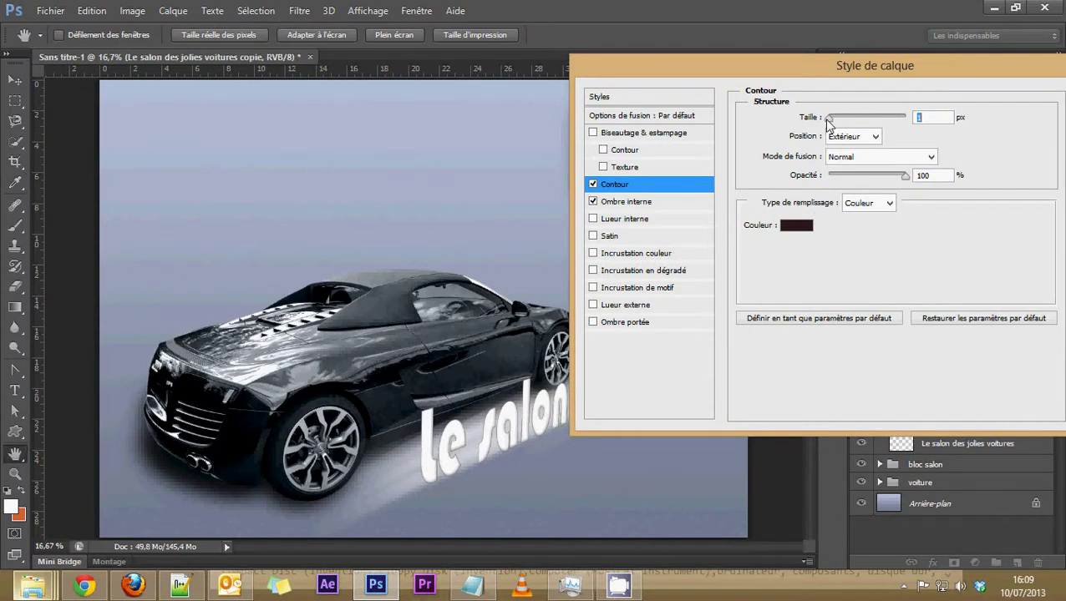
# Set the stroke to neutral mid-grey 959393 and apply it with the inner shadow
pyautogui.click(796, 224)
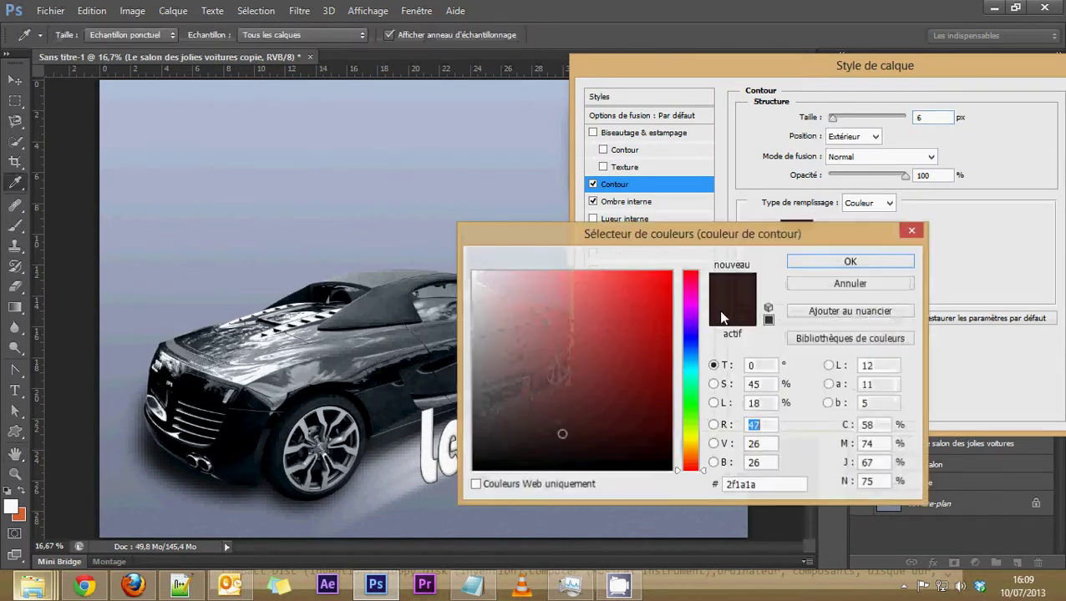
pyautogui.click(485, 412)
pyautogui.moveTo(485, 413)
pyautogui.mouseDown()
pyautogui.moveTo(476, 351)
pyautogui.moveTo(474, 370)
pyautogui.mouseUp()
pyautogui.click(850, 261)
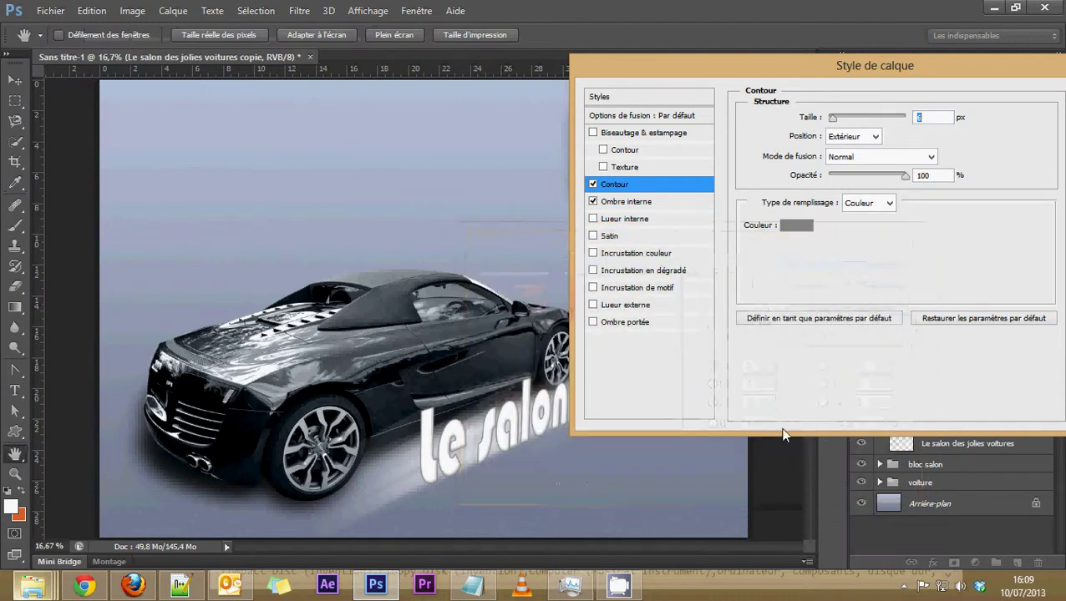
pyautogui.moveTo(967, 68); pyautogui.dragTo(736, 290)
pyautogui.click(901, 321)
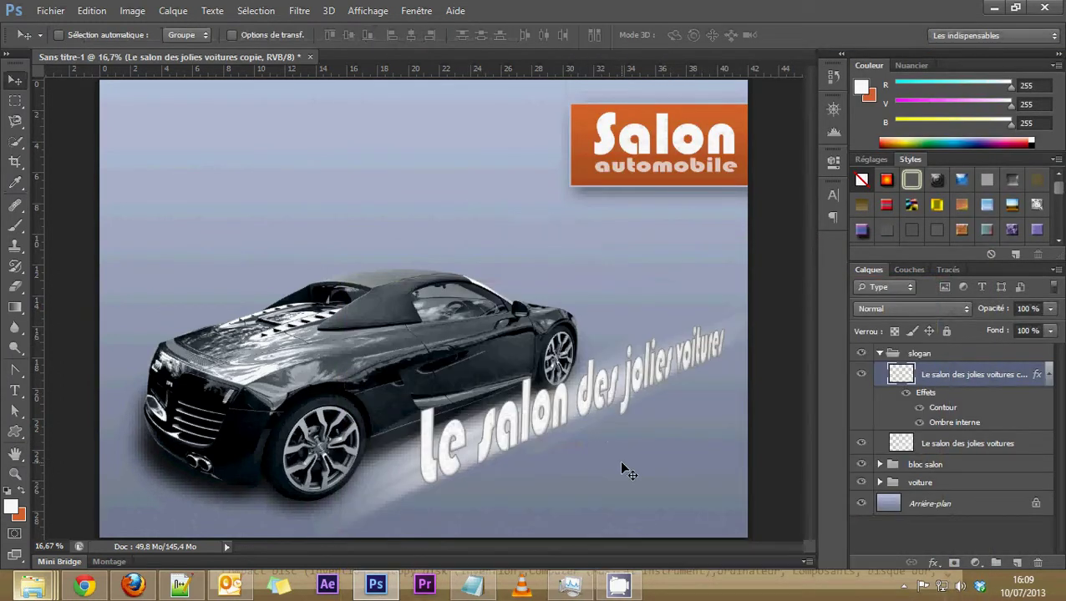
# Experiment with the tagline copy's Fond slider, finally setting the fill to 82%
pyautogui.click(1050, 332)
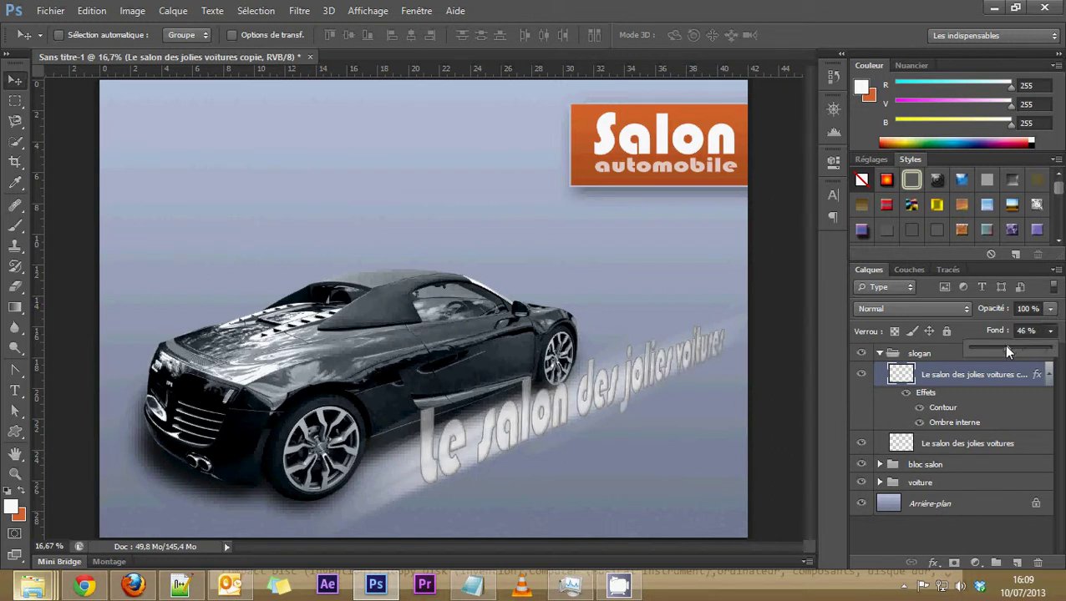
pyautogui.moveTo(1006, 346)
pyautogui.mouseDown()
pyautogui.moveTo(953, 349)
pyautogui.moveTo(1040, 354)
pyautogui.mouseUp()
pyautogui.moveTo(1021, 352); pyautogui.dragTo(1042, 354)
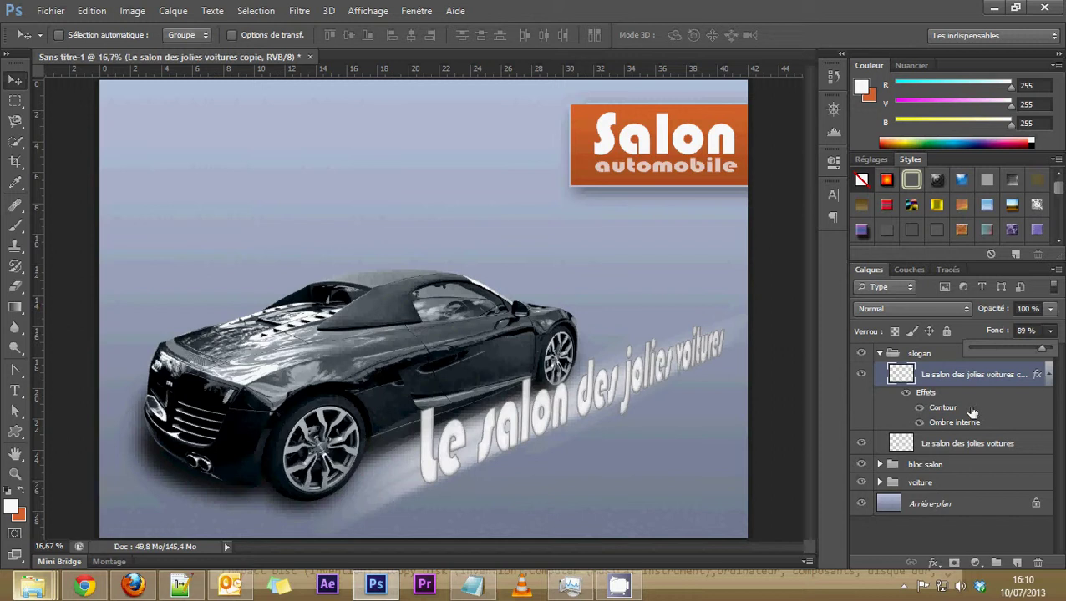
pyautogui.moveTo(1038, 353); pyautogui.dragTo(1045, 349)
pyautogui.moveTo(974, 347); pyautogui.dragTo(971, 347)
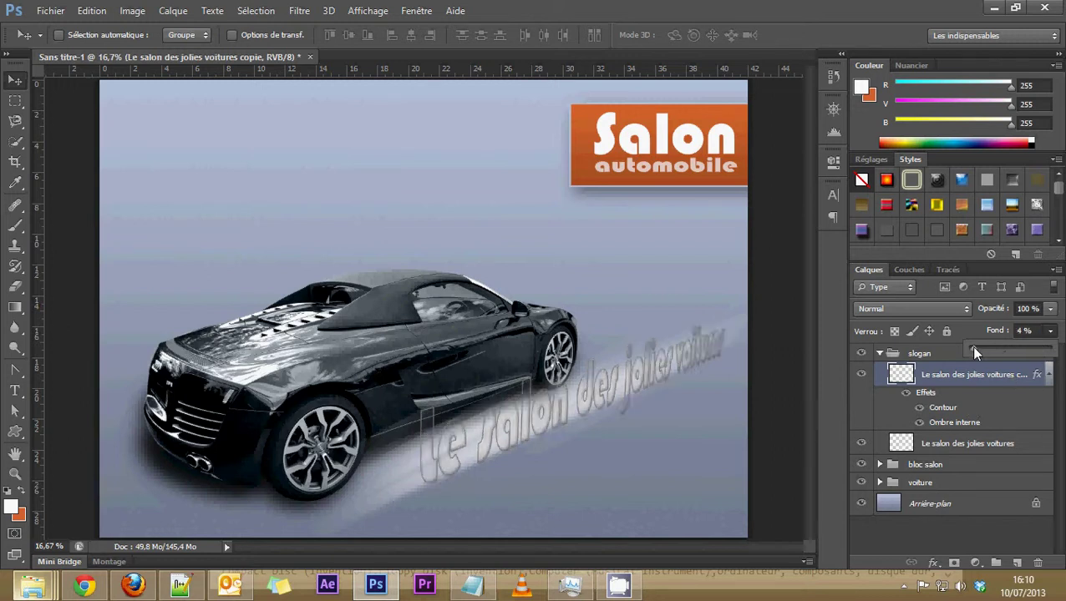
pyautogui.click(907, 393)
pyautogui.moveTo(977, 351)
pyautogui.mouseDown()
pyautogui.moveTo(1056, 355)
pyautogui.moveTo(1014, 349)
pyautogui.moveTo(1044, 347)
pyautogui.mouseUp()
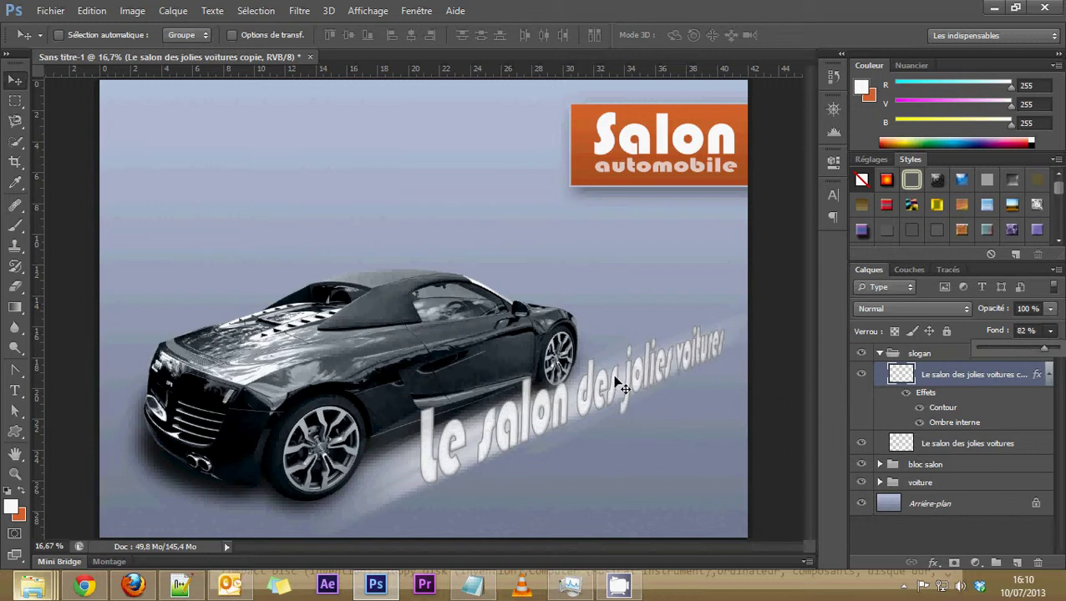
pyautogui.click(36, 96)
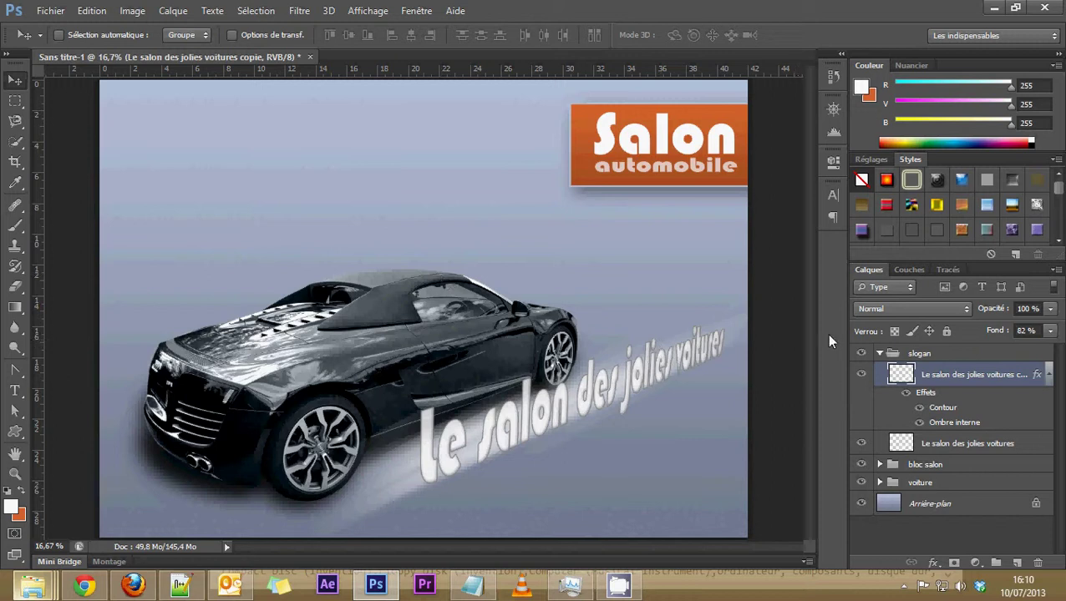
# Collapse and select the slogan group, leaving slogan, bloc salon, voiture and background listed
pyautogui.click(879, 353)
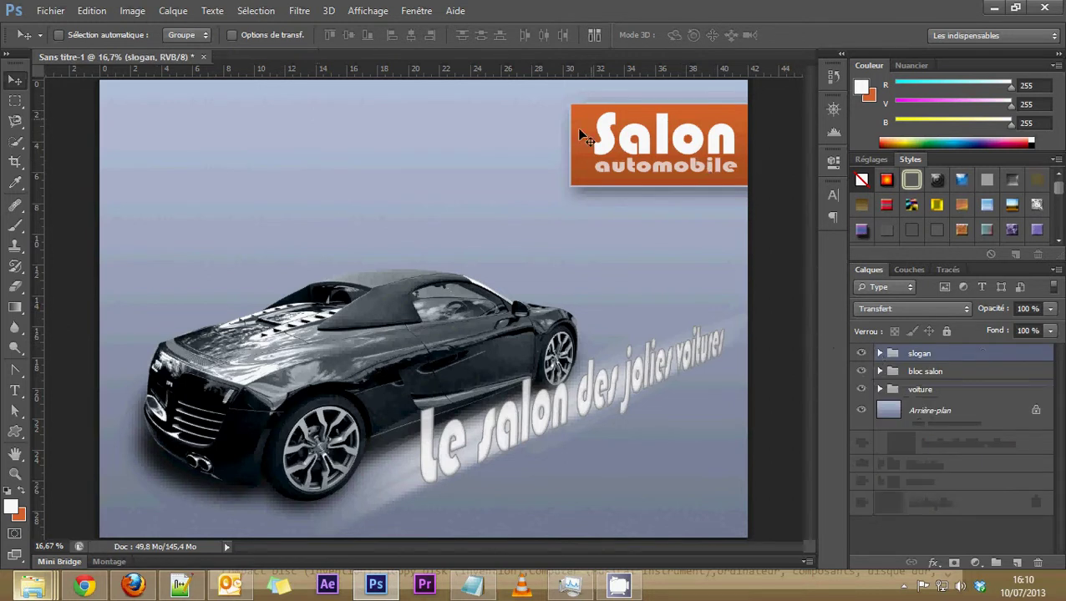